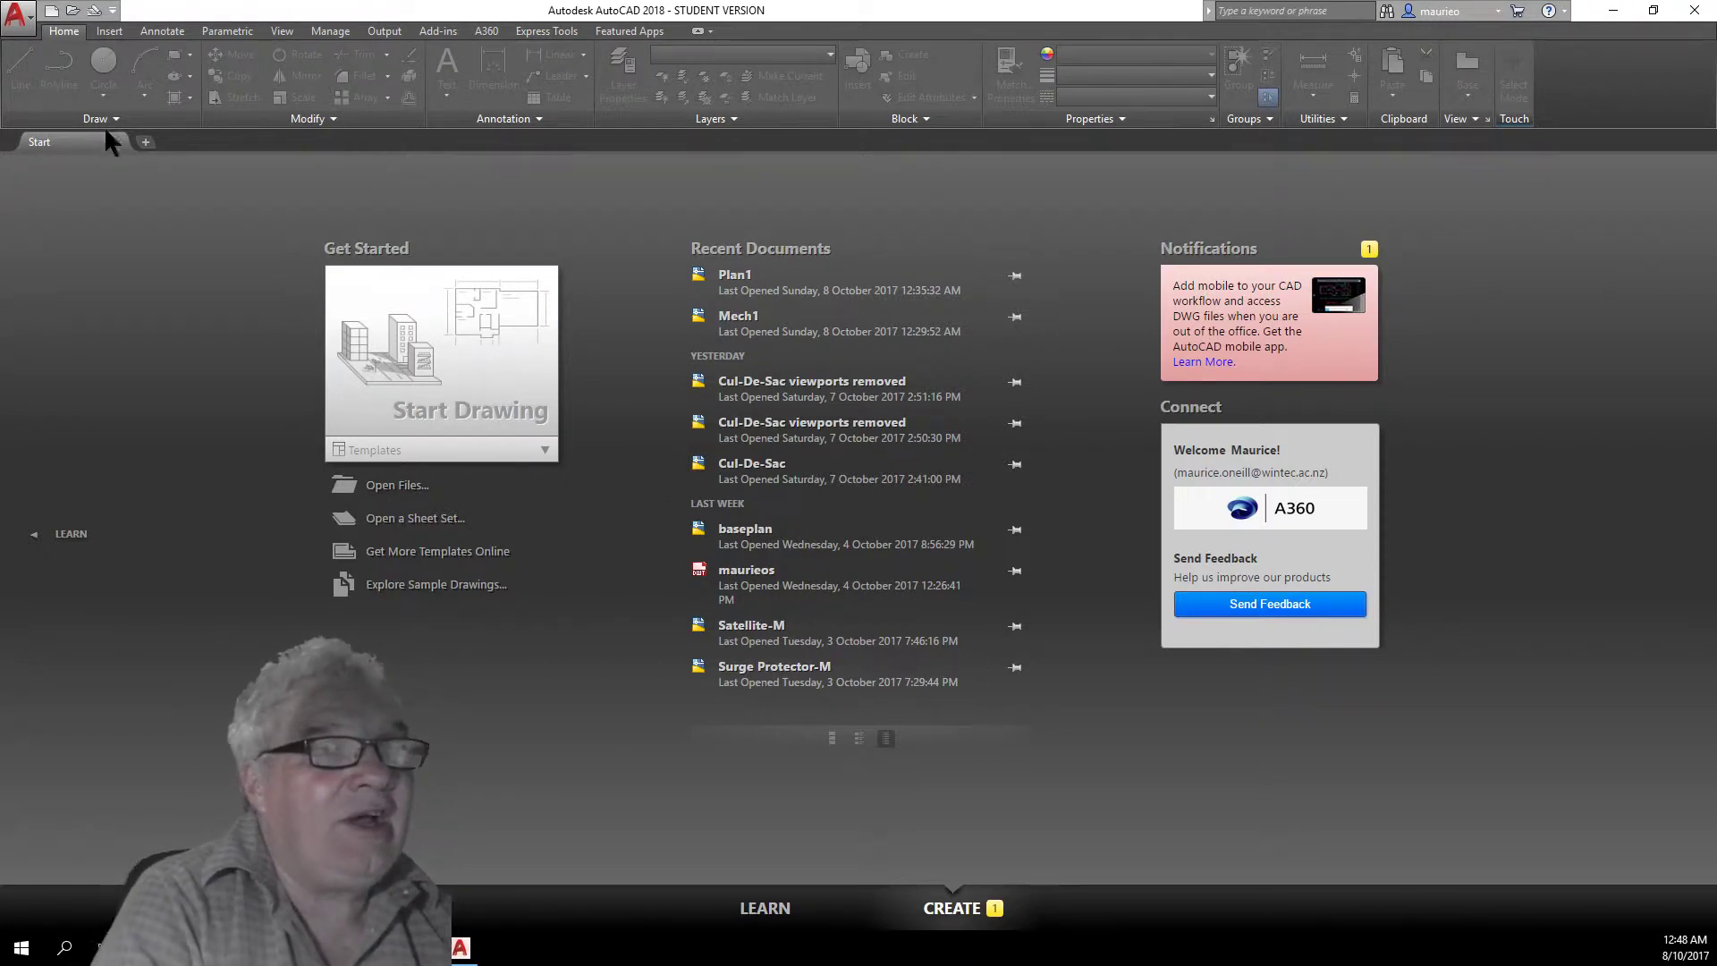
# - Create Drawing1 from a template in H:\$_AUTOCAD NIGHT CLASS\COURSE FILES
pyautogui.click(20, 16)
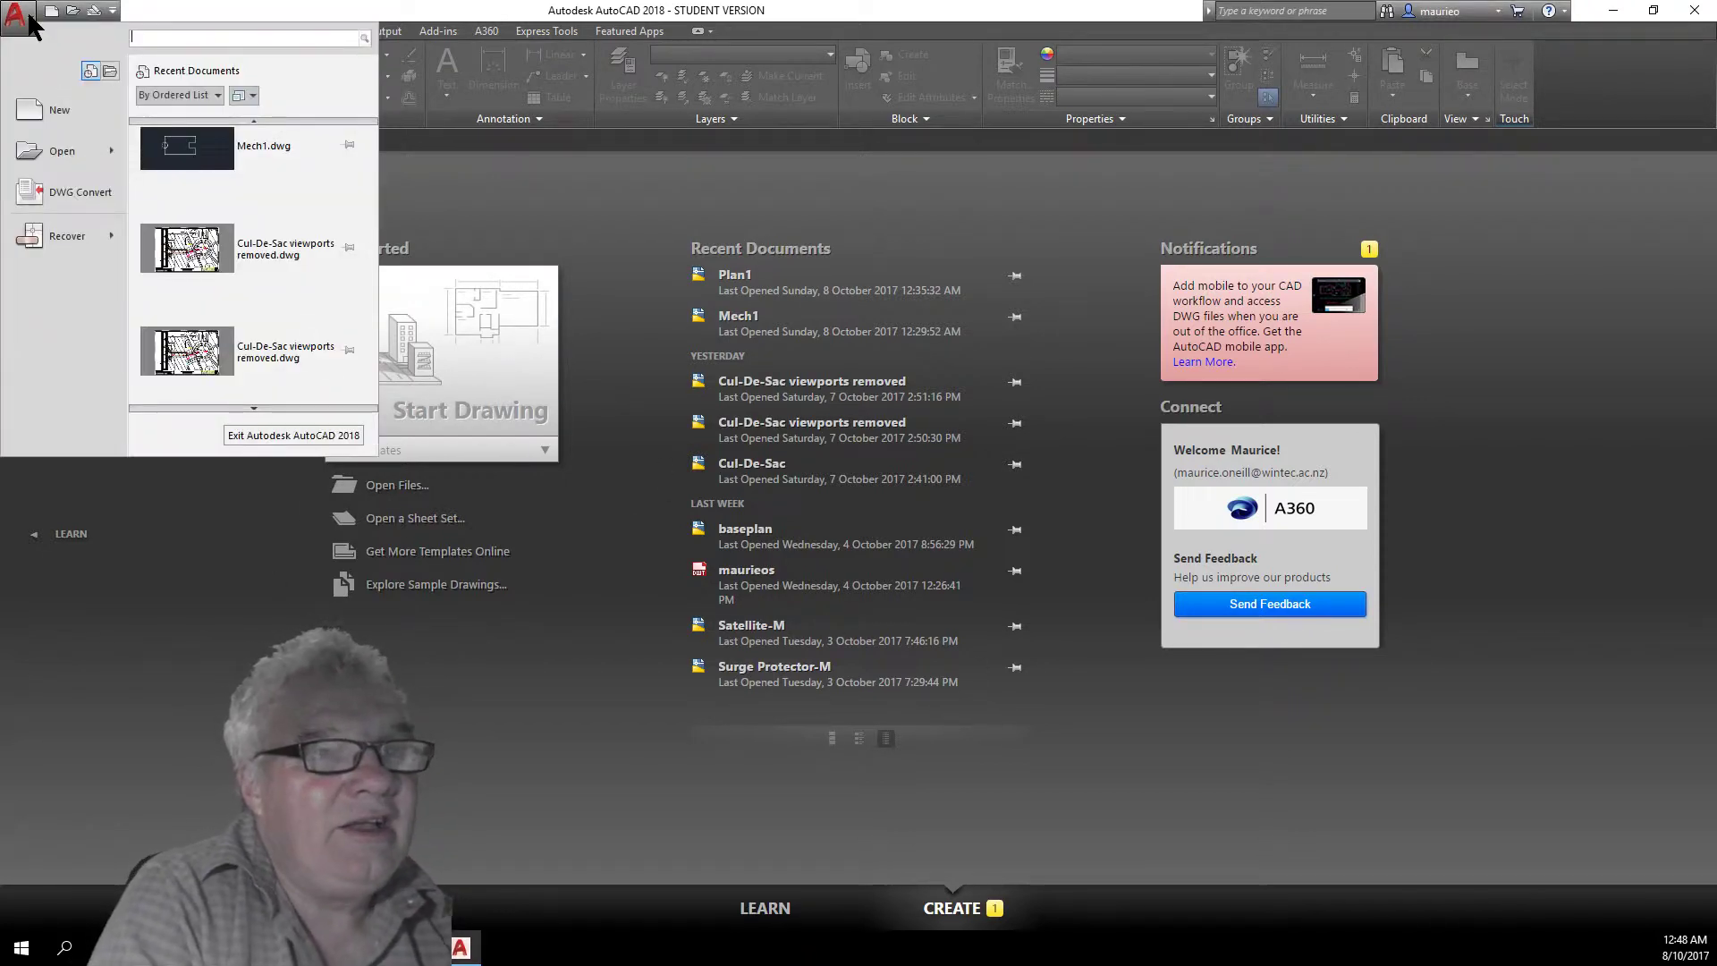
pyautogui.click(57, 110)
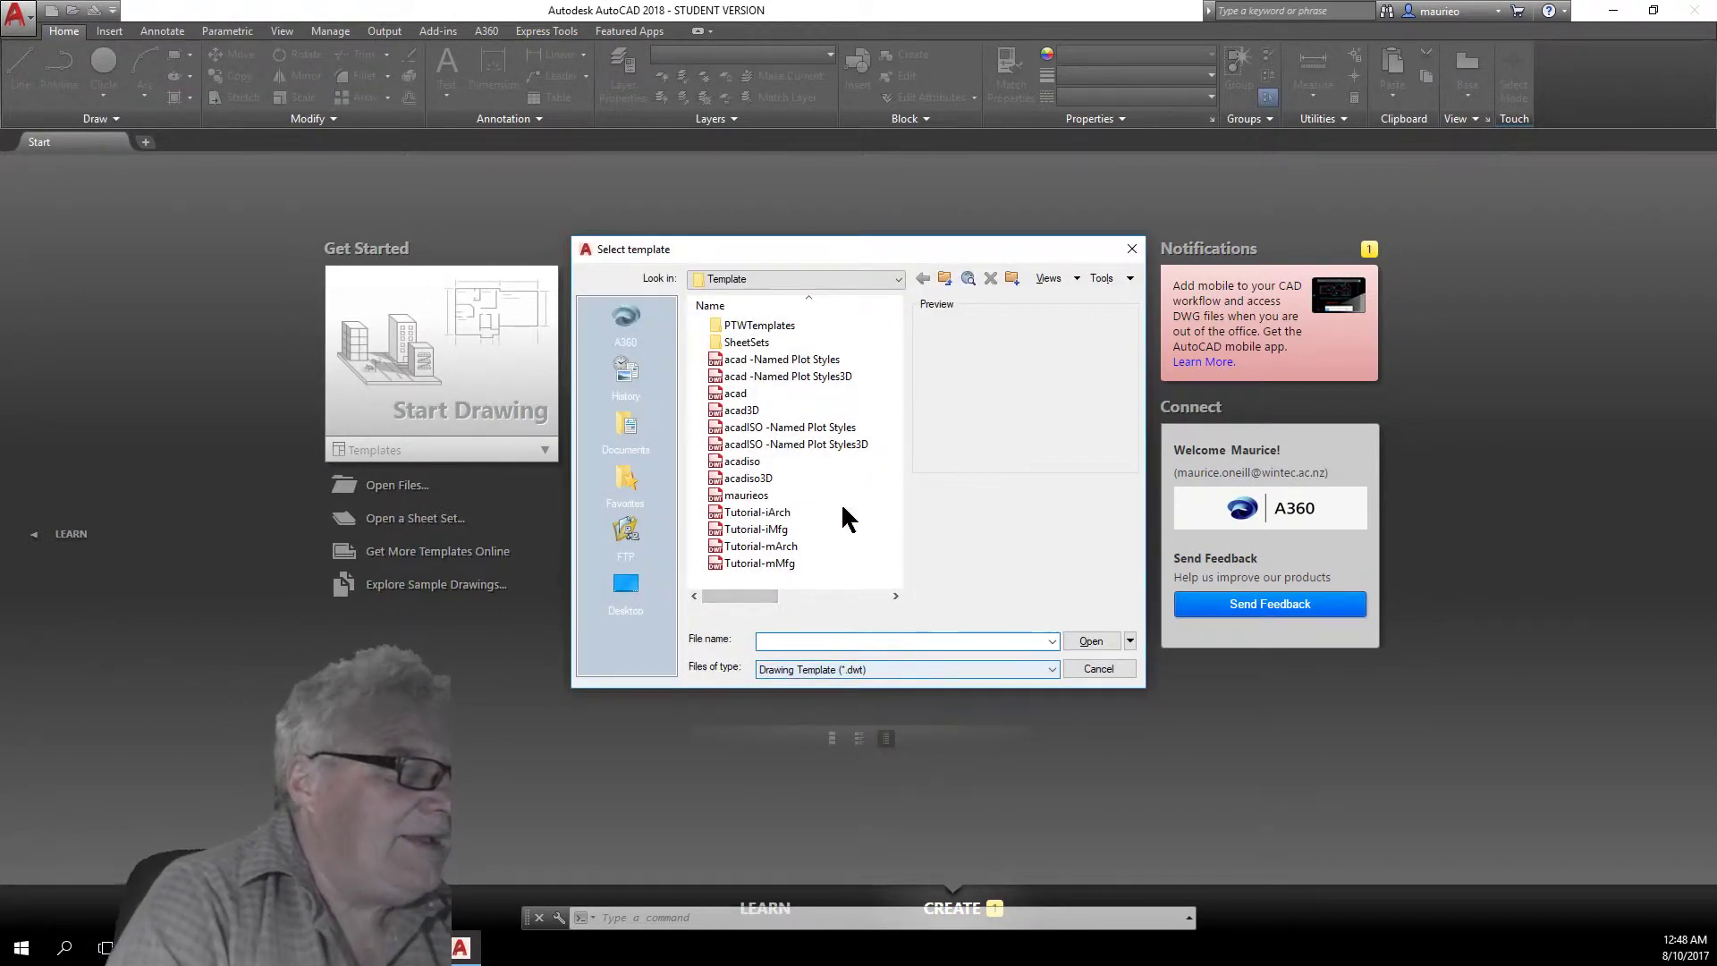
pyautogui.click(898, 280)
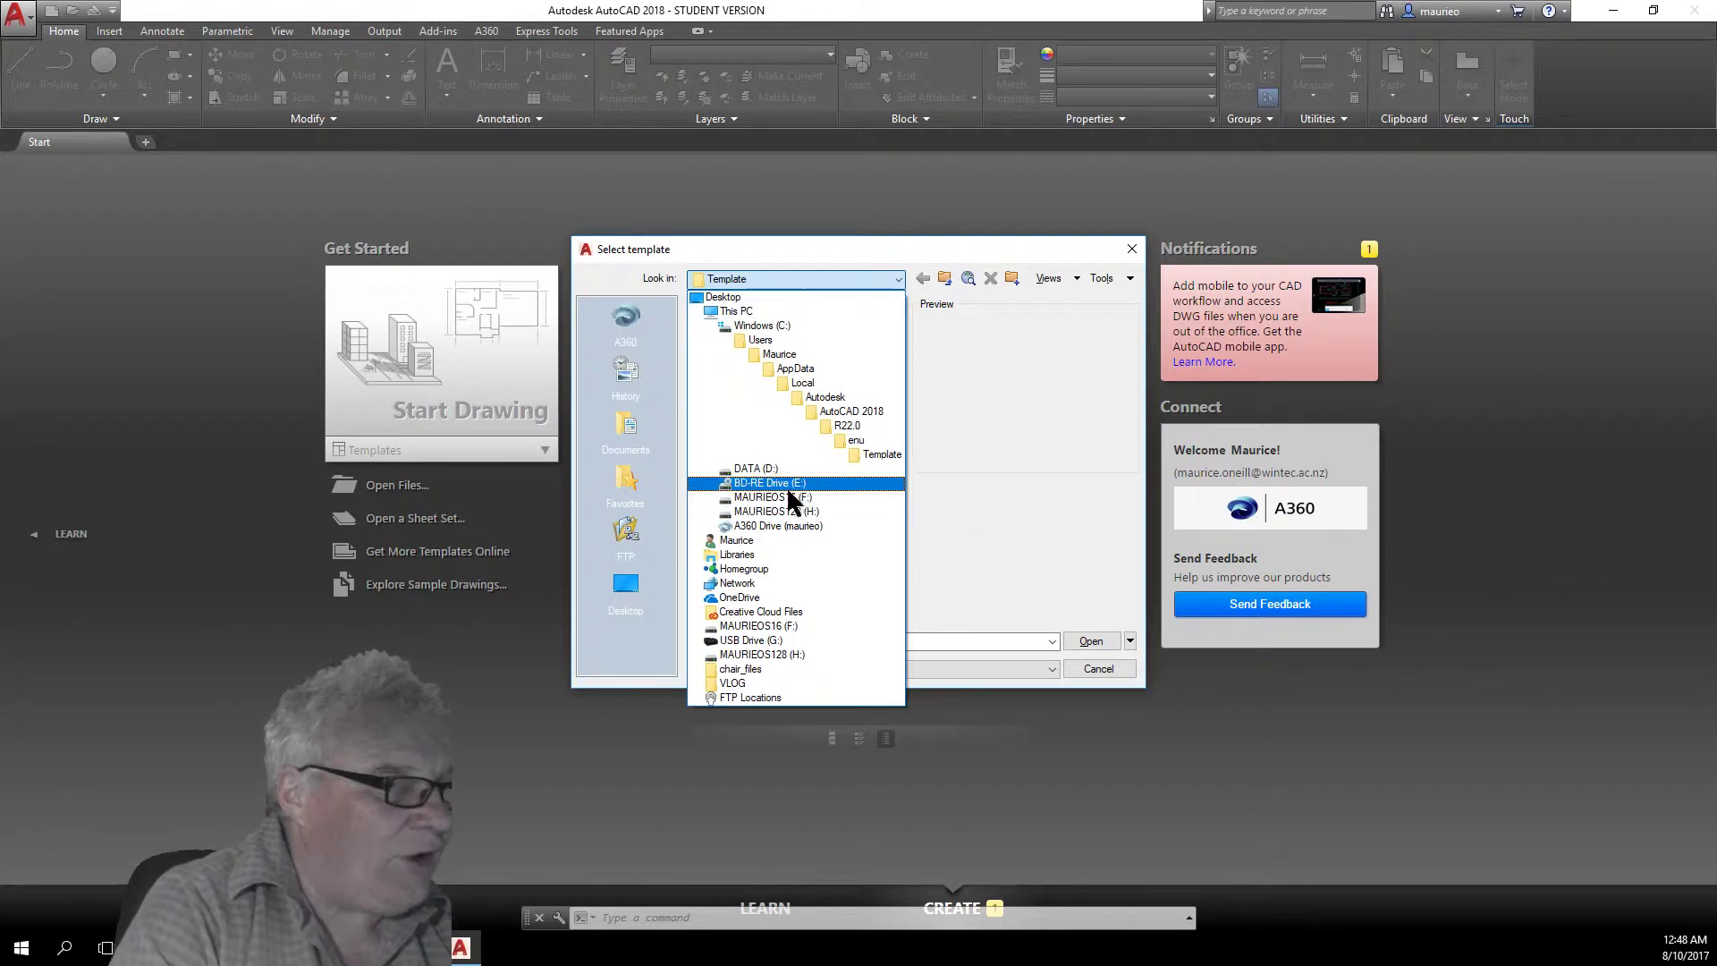
pyautogui.click(788, 511)
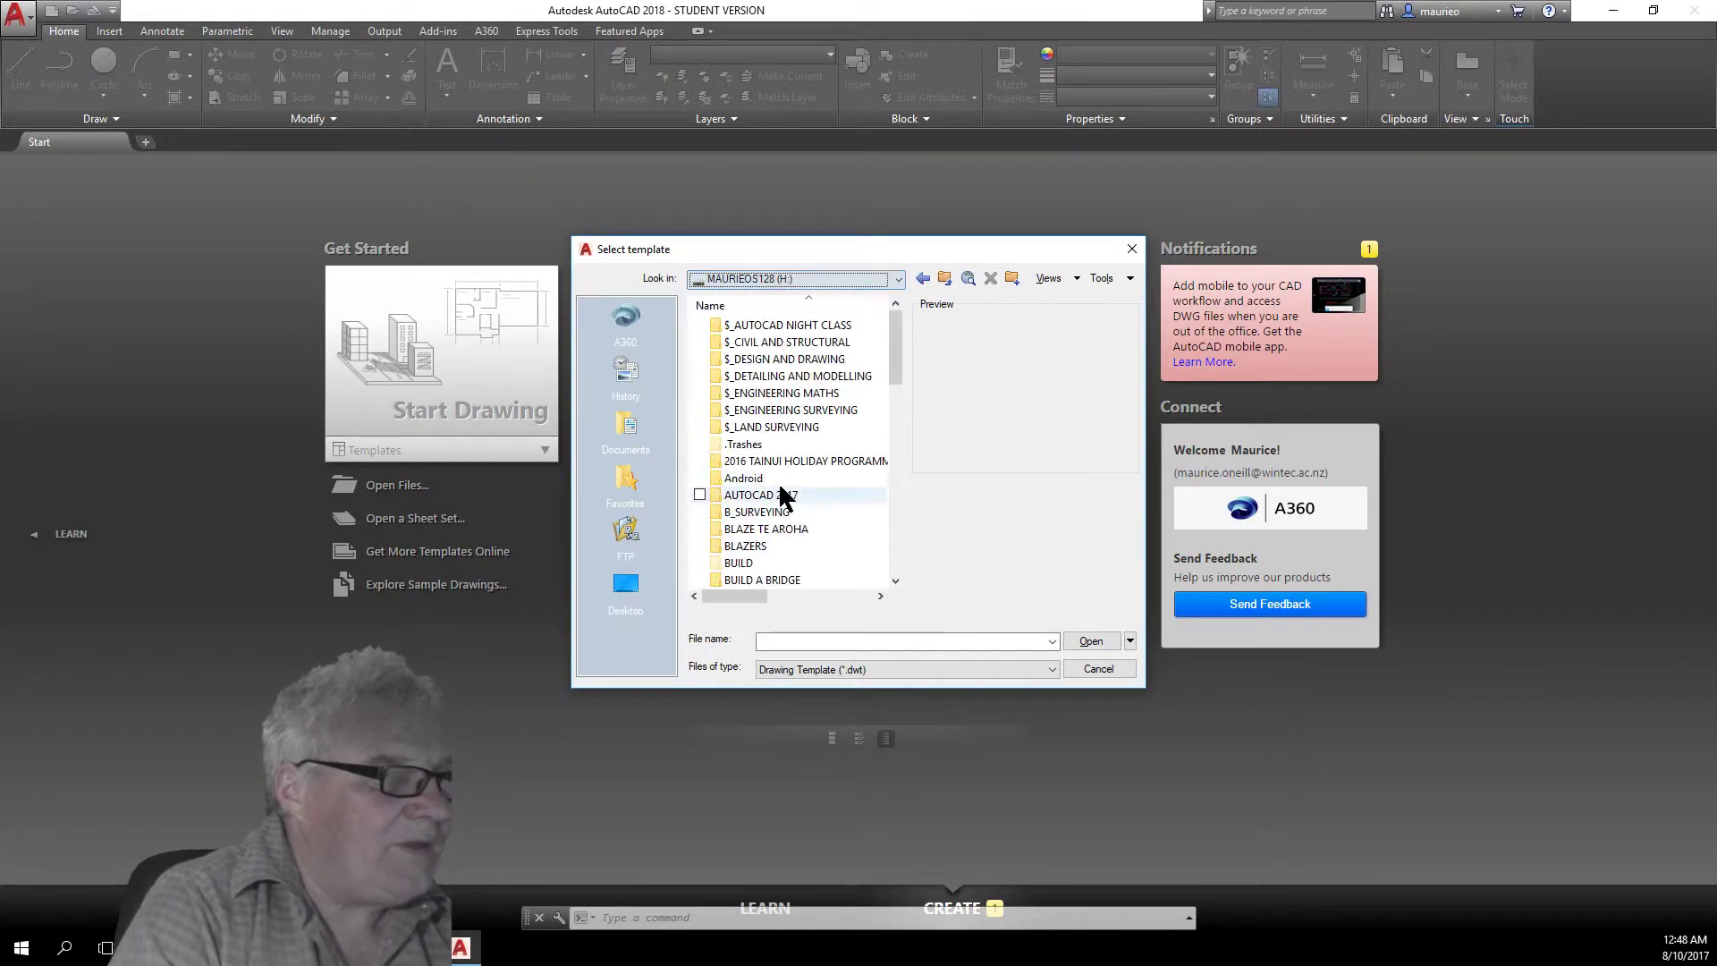
pyautogui.doubleClick(778, 323)
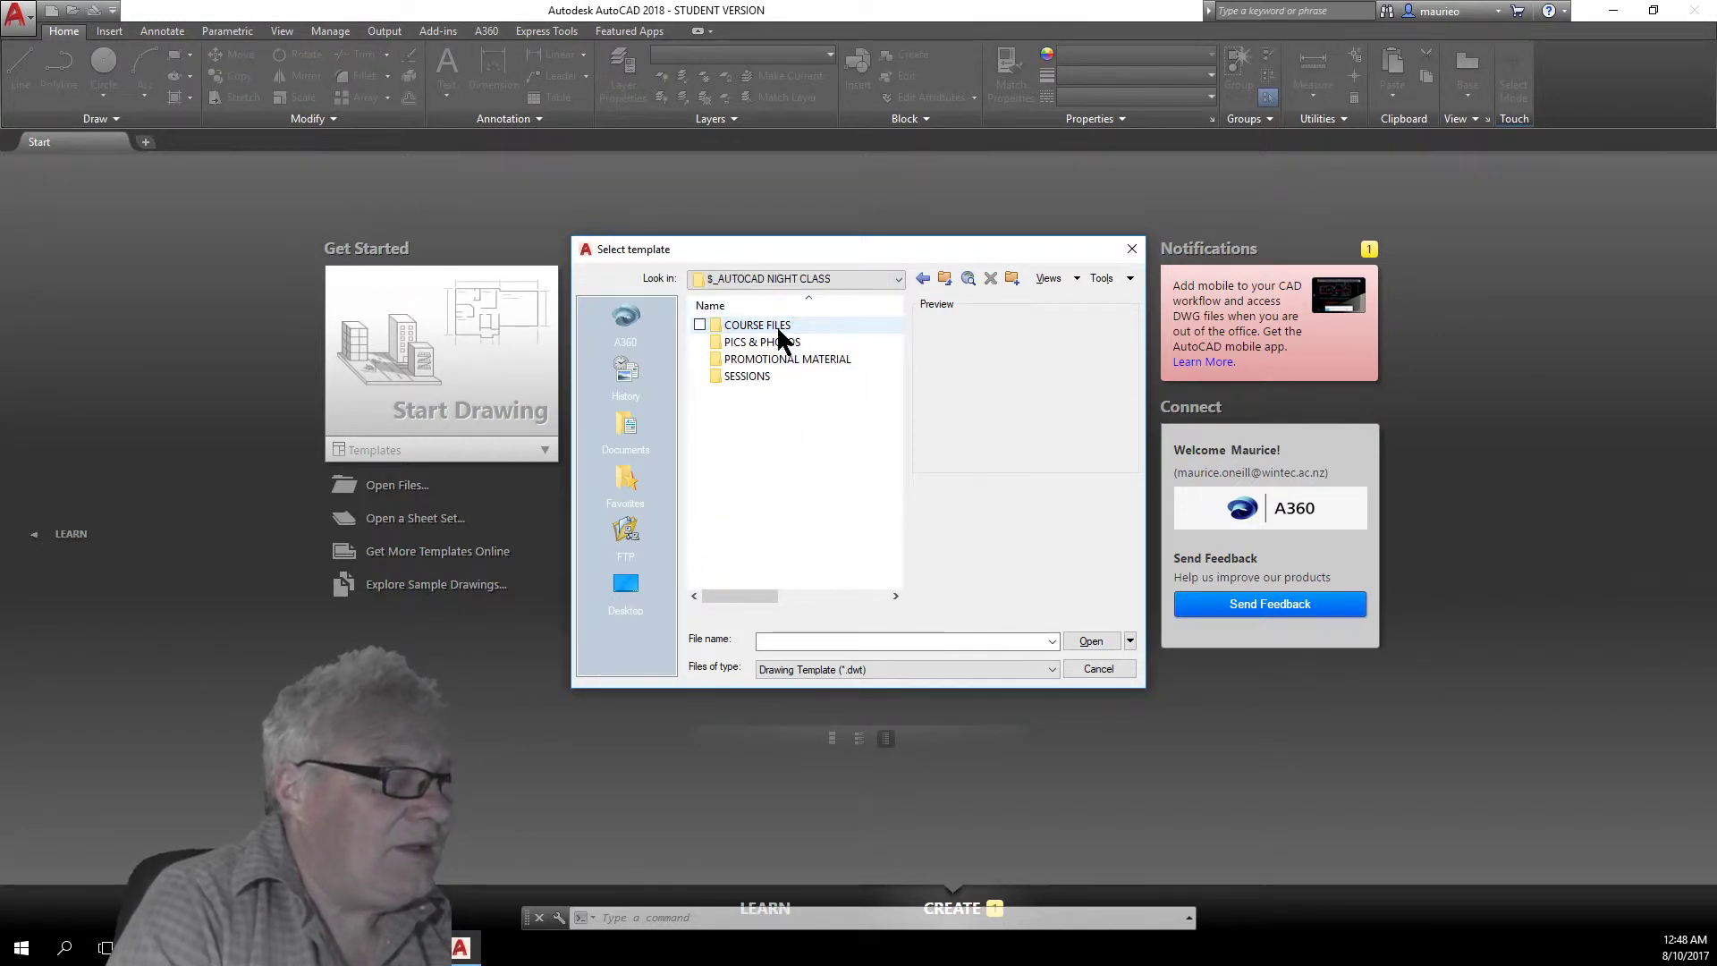
pyautogui.doubleClick(764, 325)
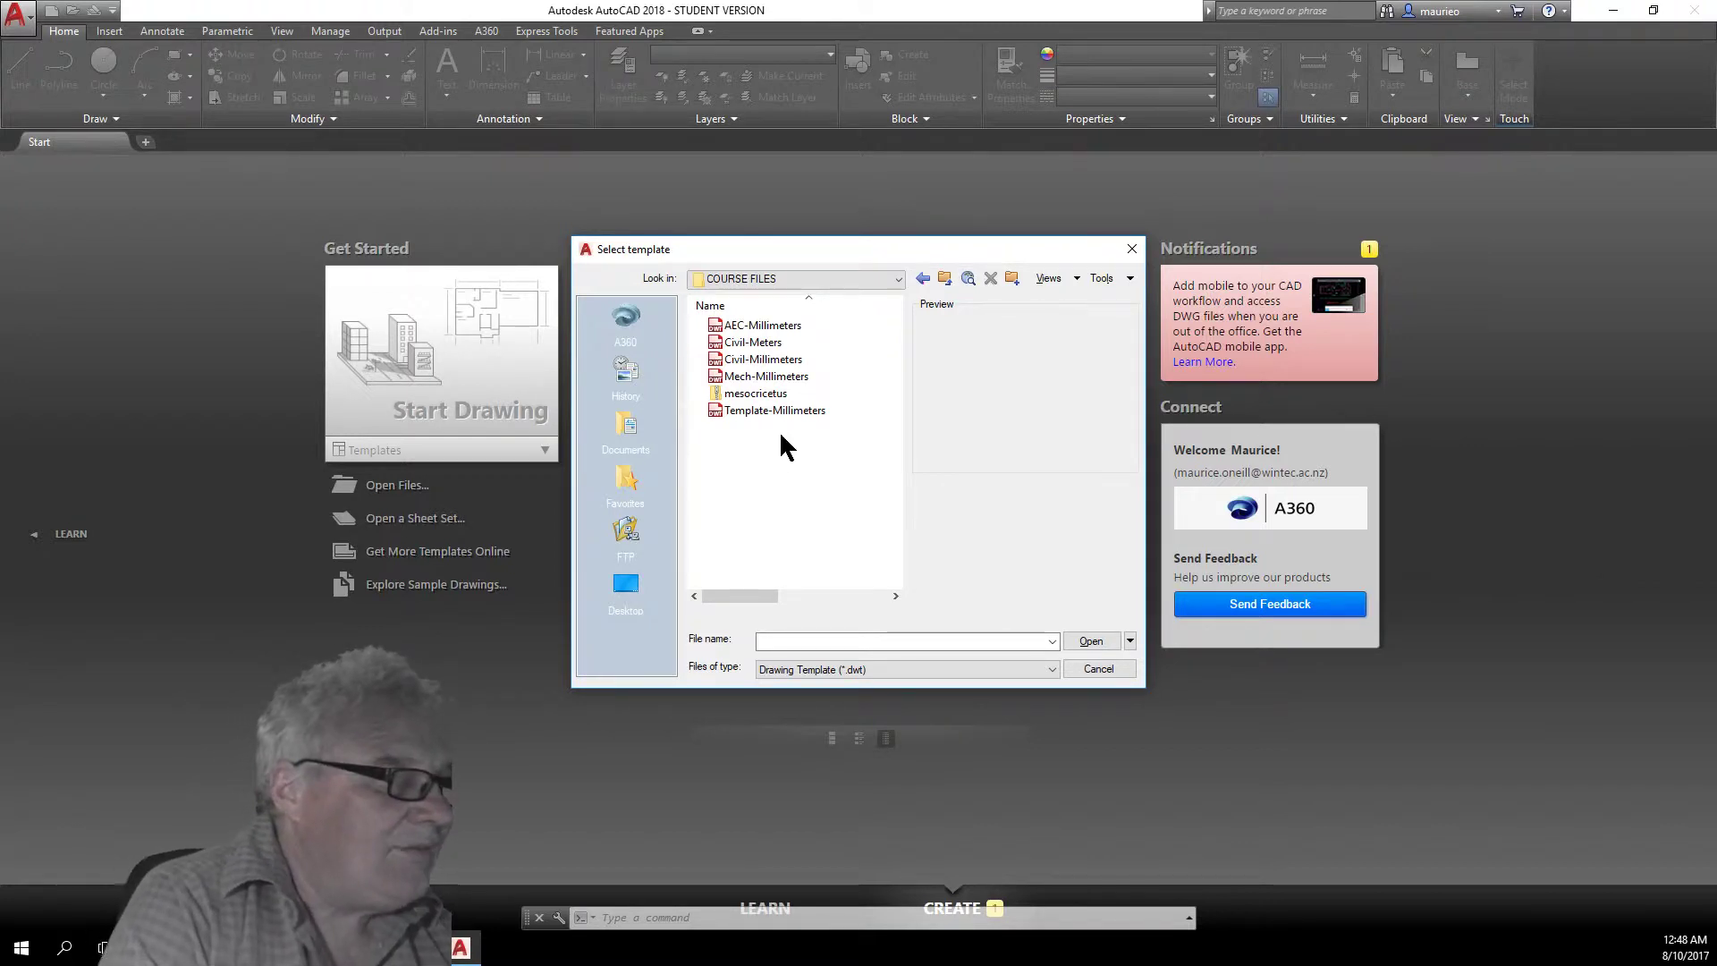
pyautogui.doubleClick(768, 375)
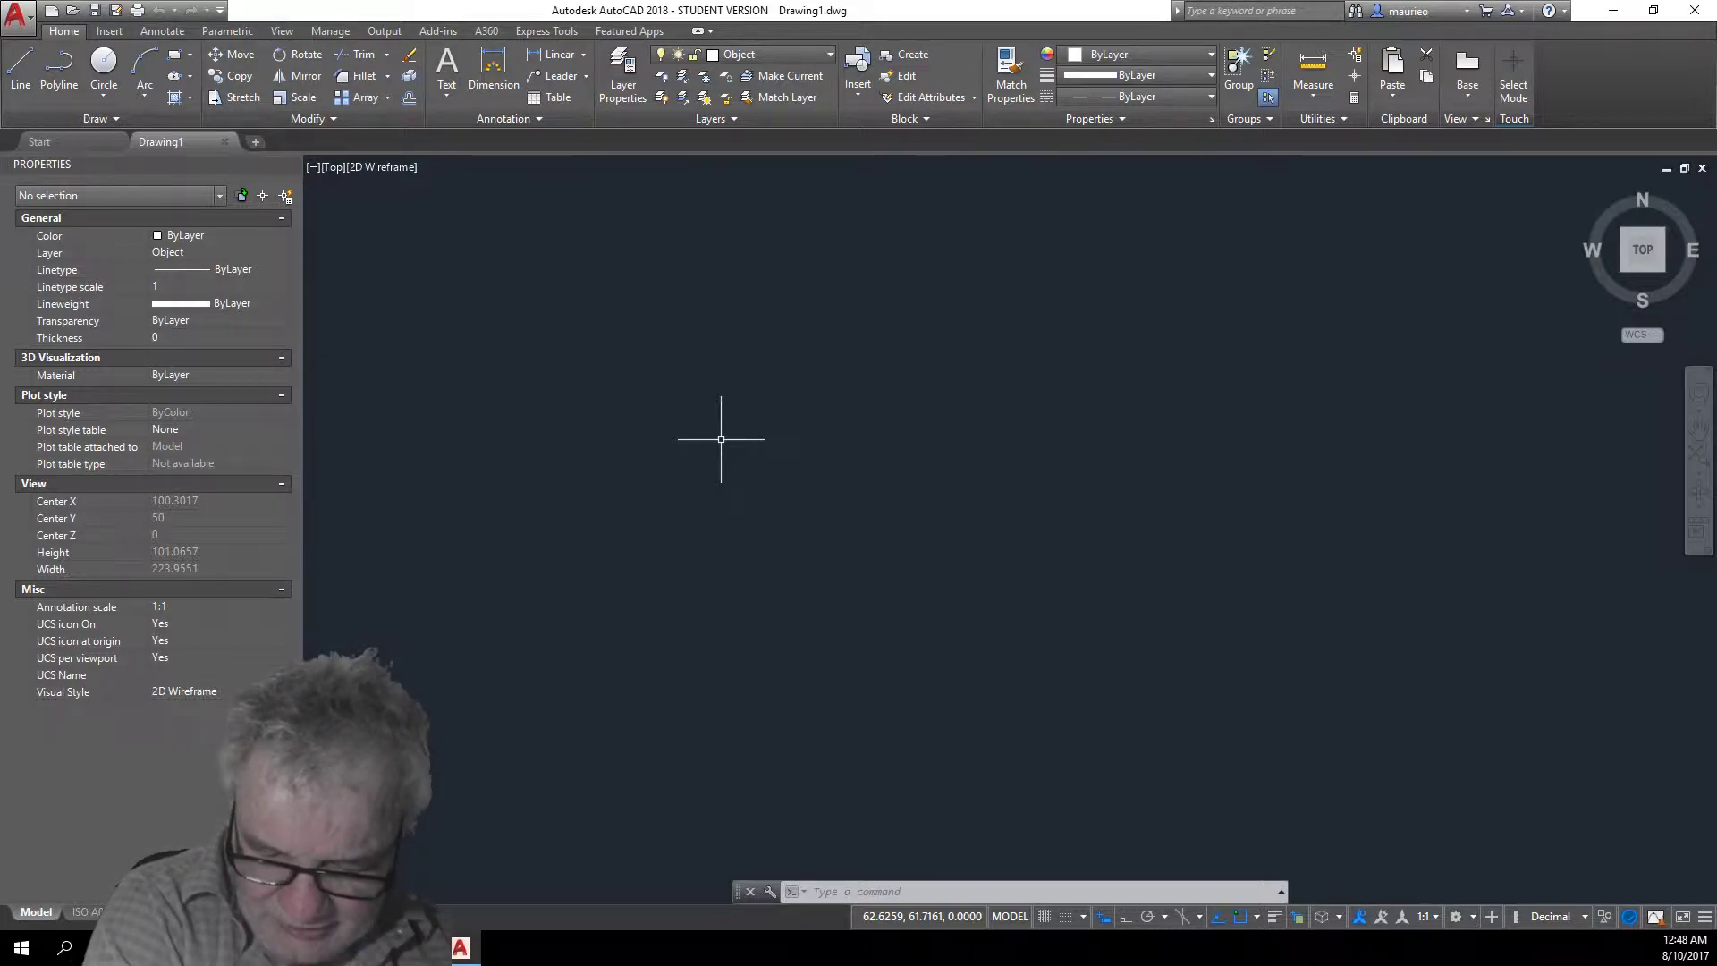
# - Try Center as the current layer, then switch the current layer to FRAME 025
pyautogui.click(829, 53)
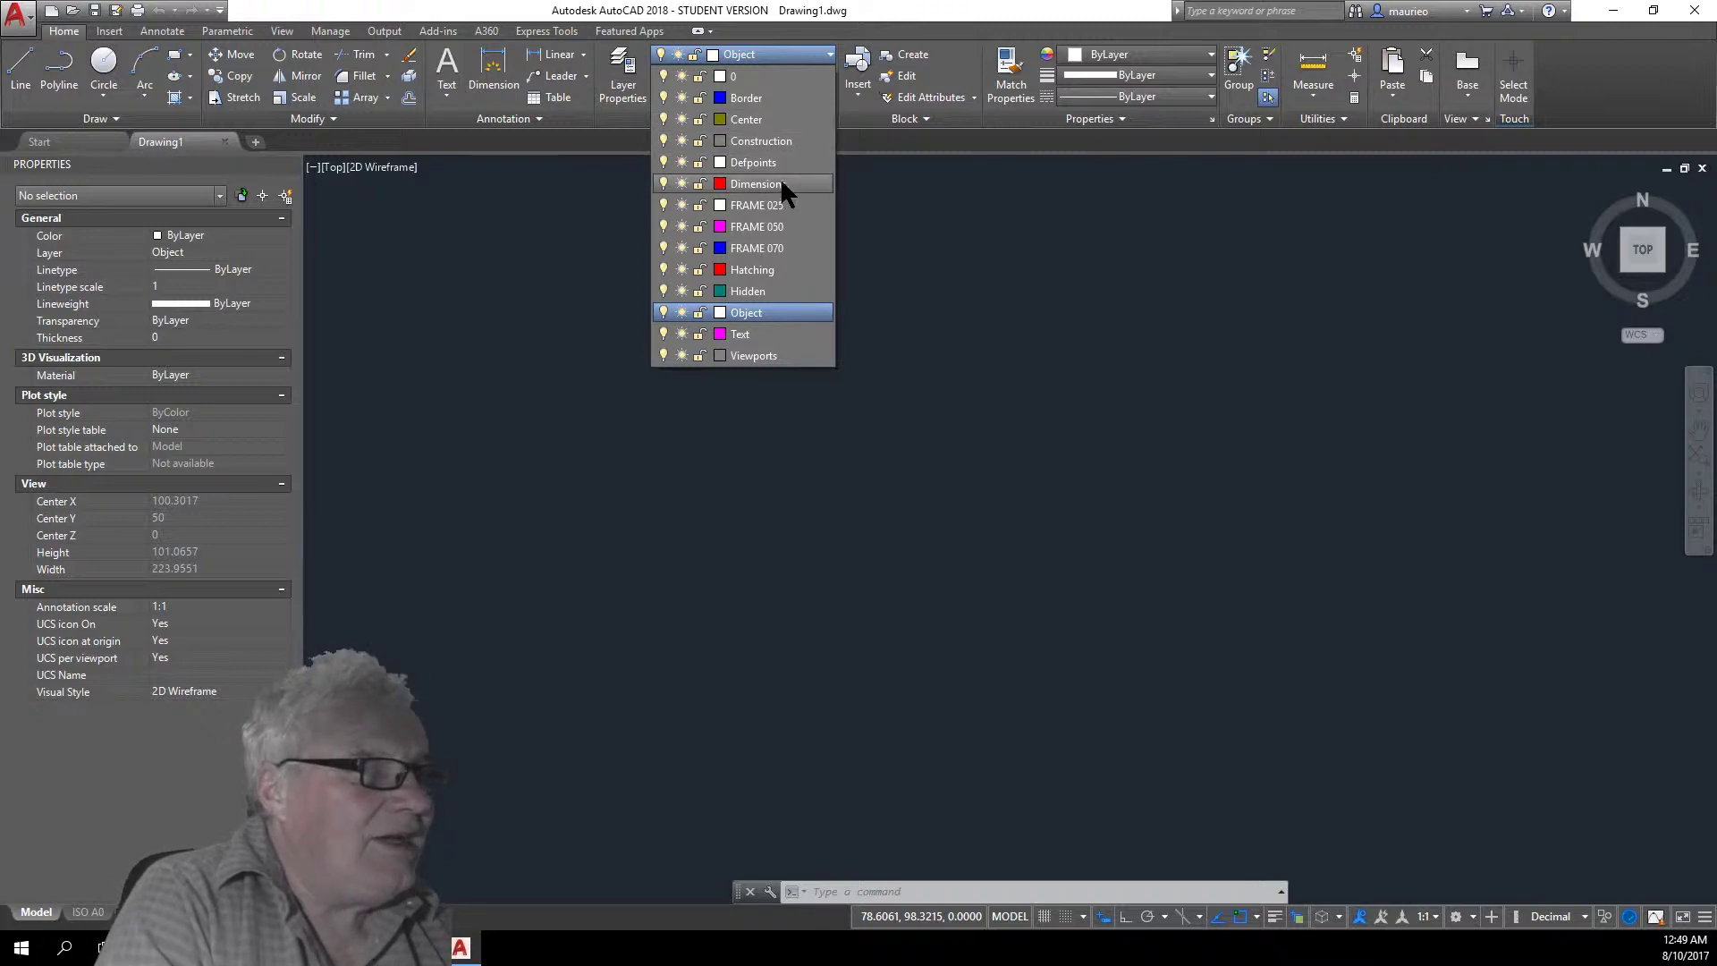
pyautogui.click(753, 118)
pyautogui.click(753, 118)
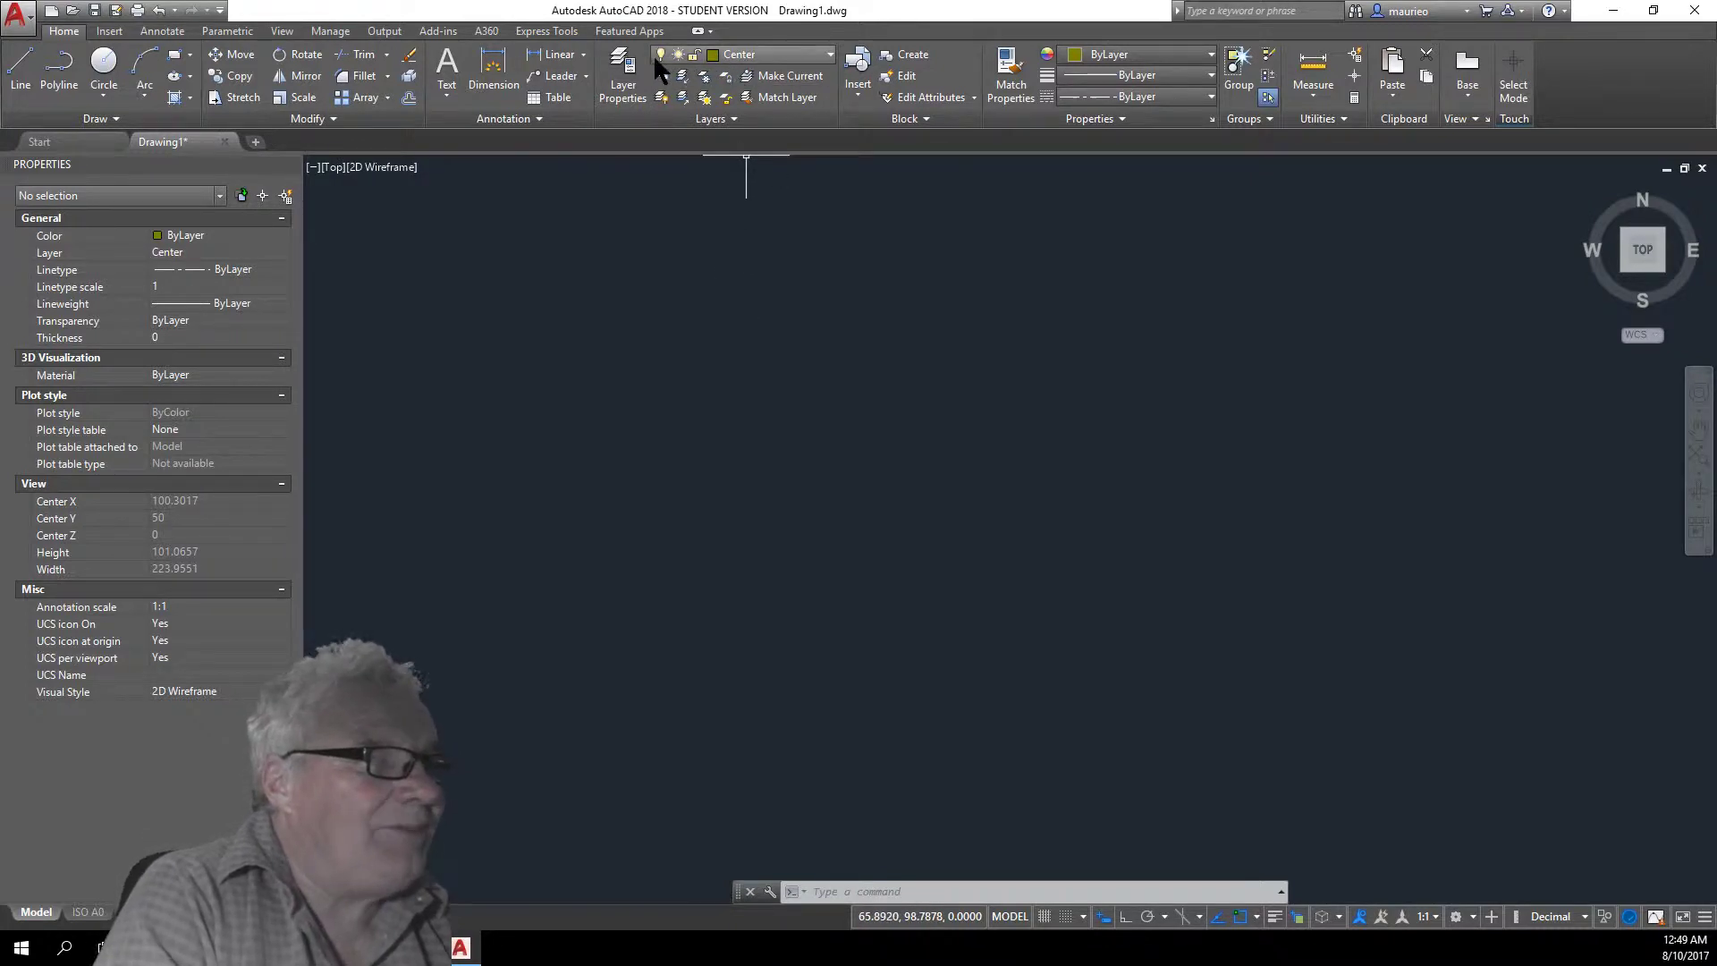
pyautogui.click(829, 54)
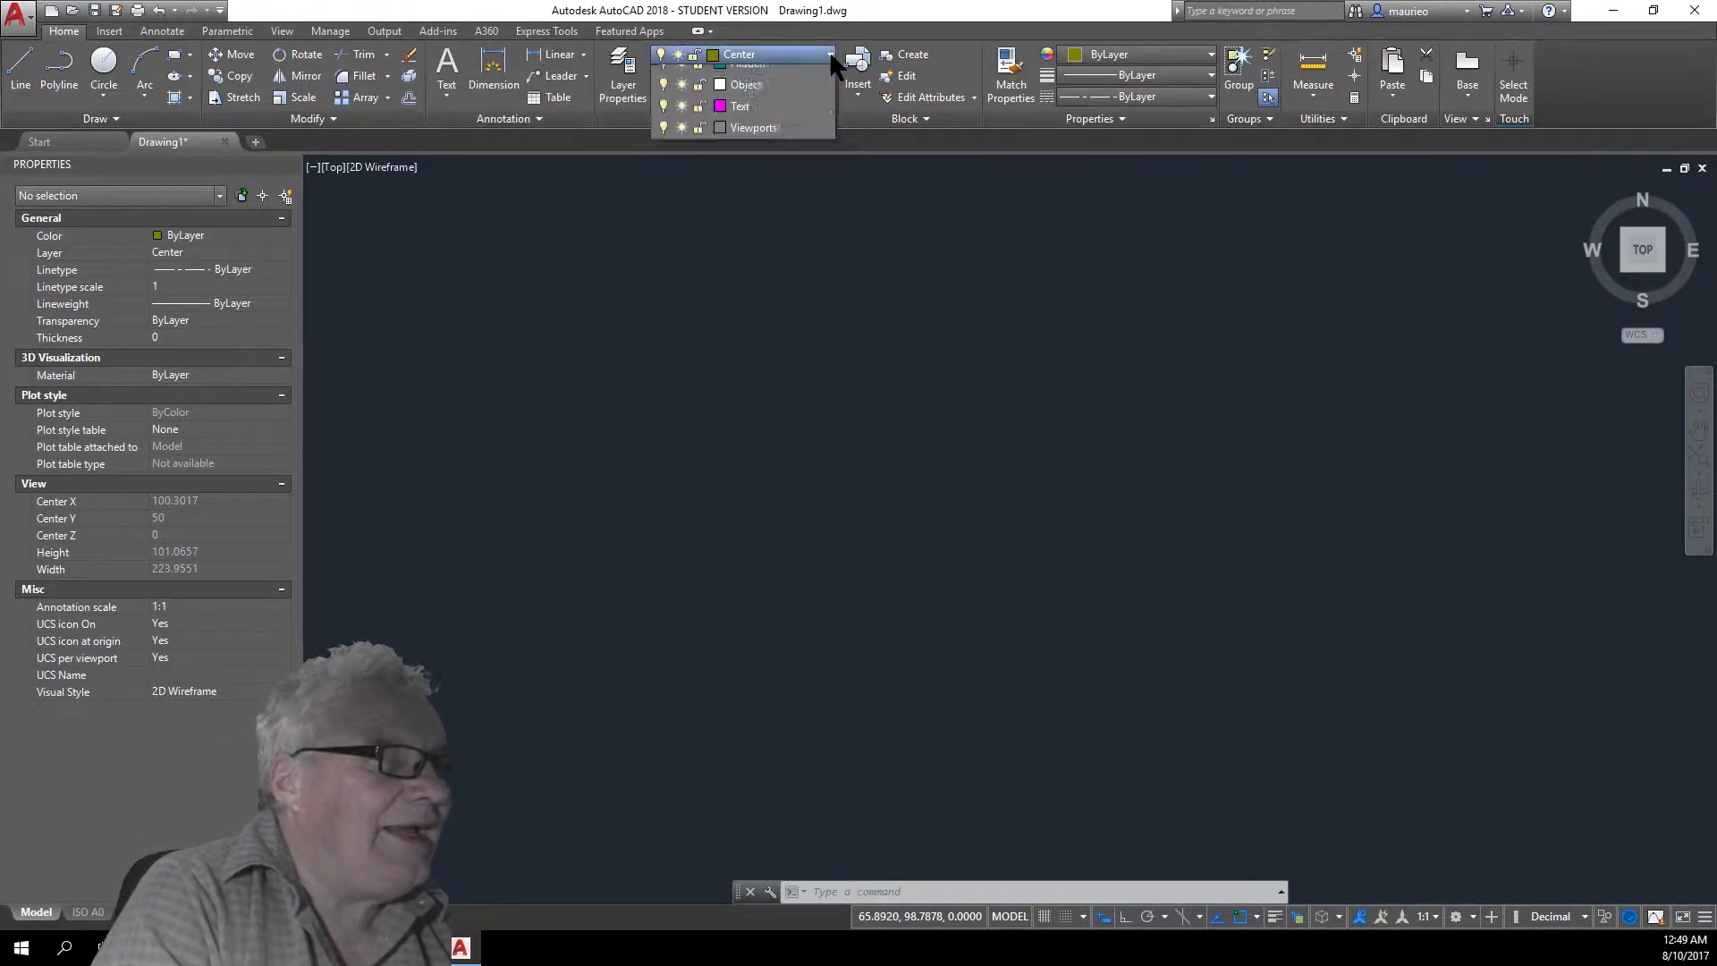
pyautogui.click(829, 50)
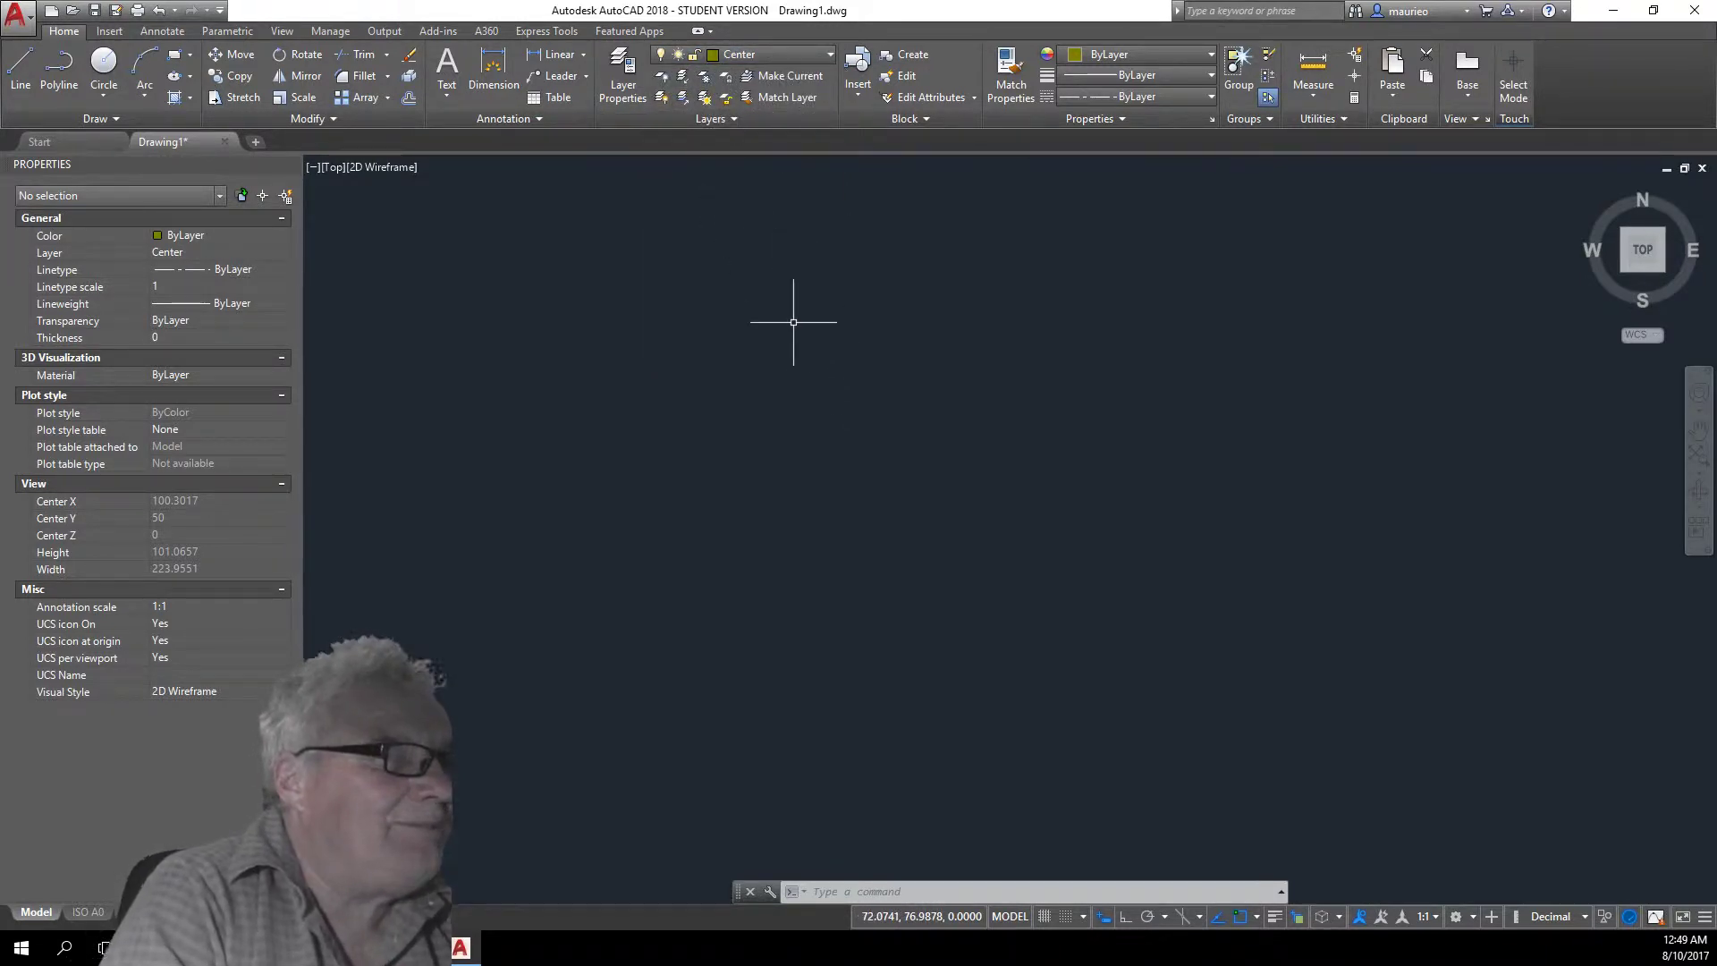
pyautogui.click(826, 50)
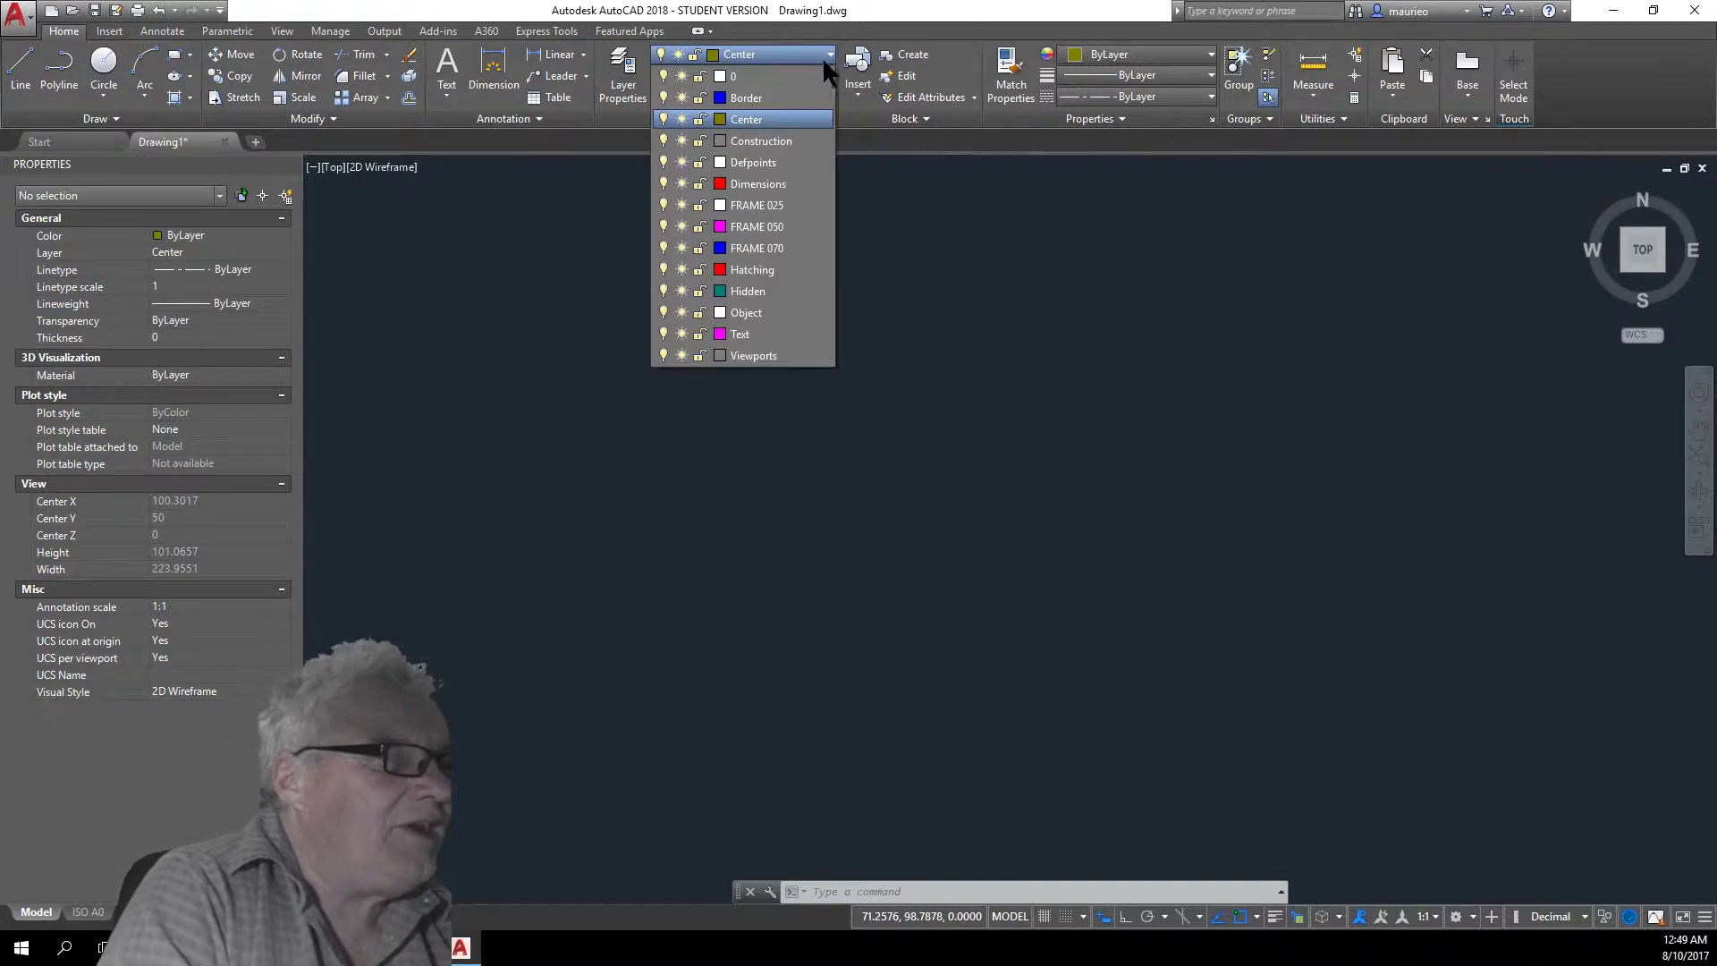
pyautogui.click(764, 205)
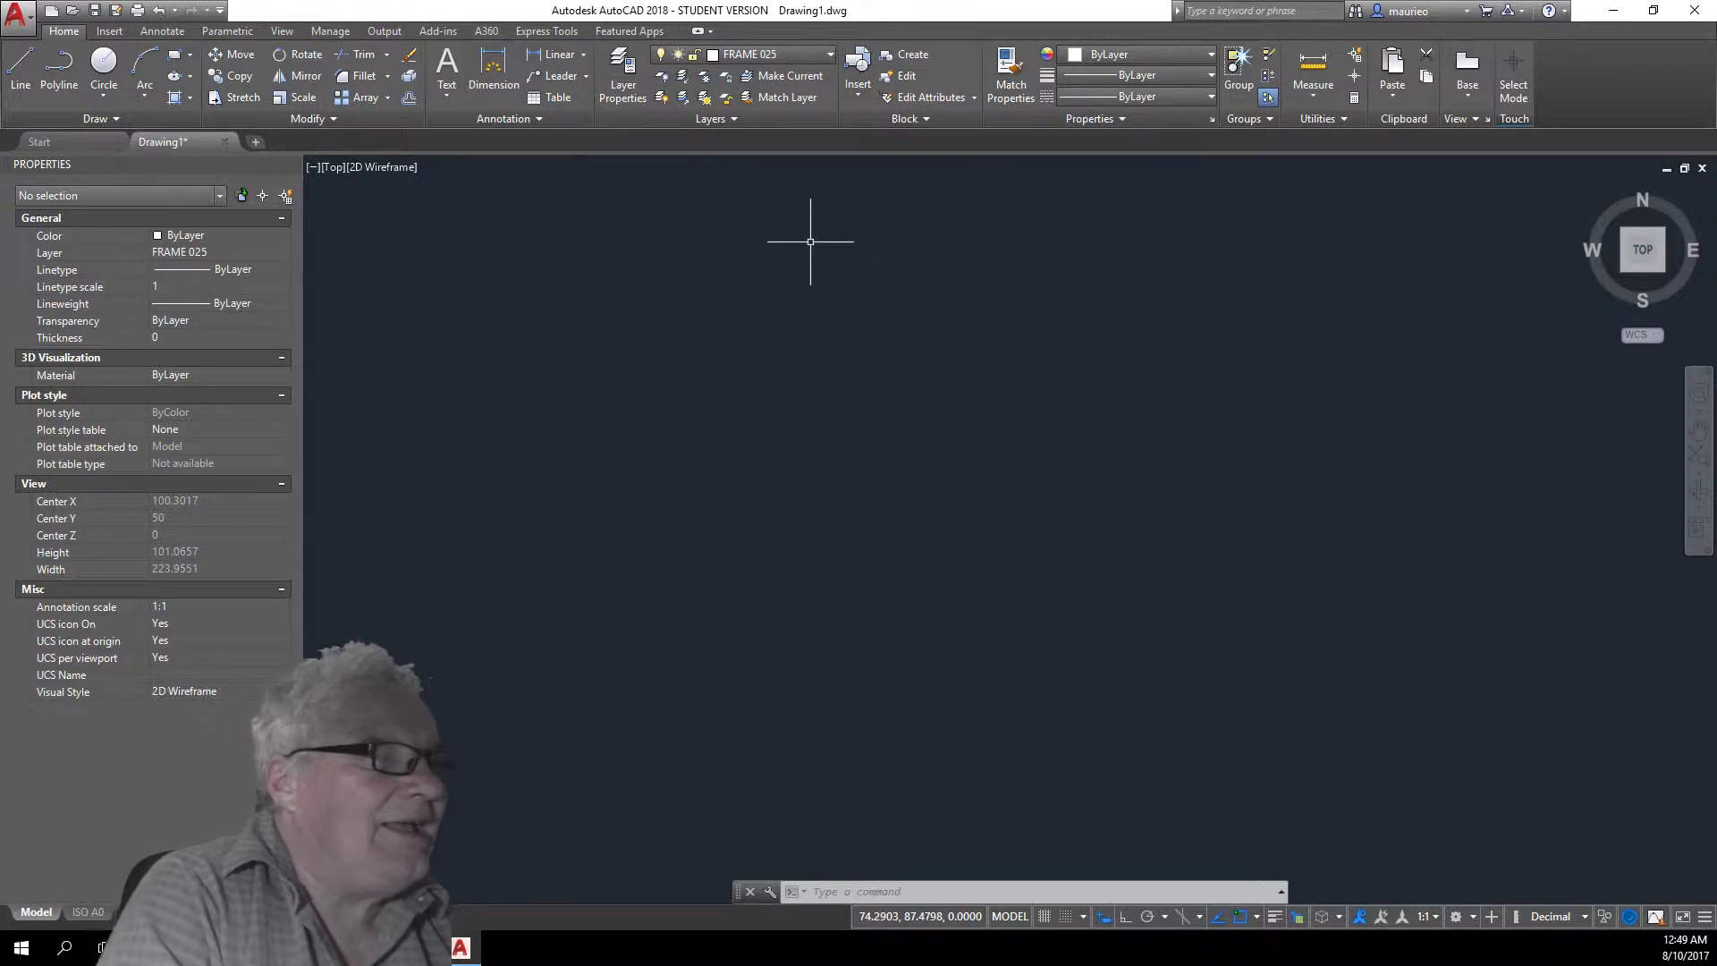
# - Cancel the LAYMCUR object pick and choose Center from the Layer list
pyautogui.click(761, 72)
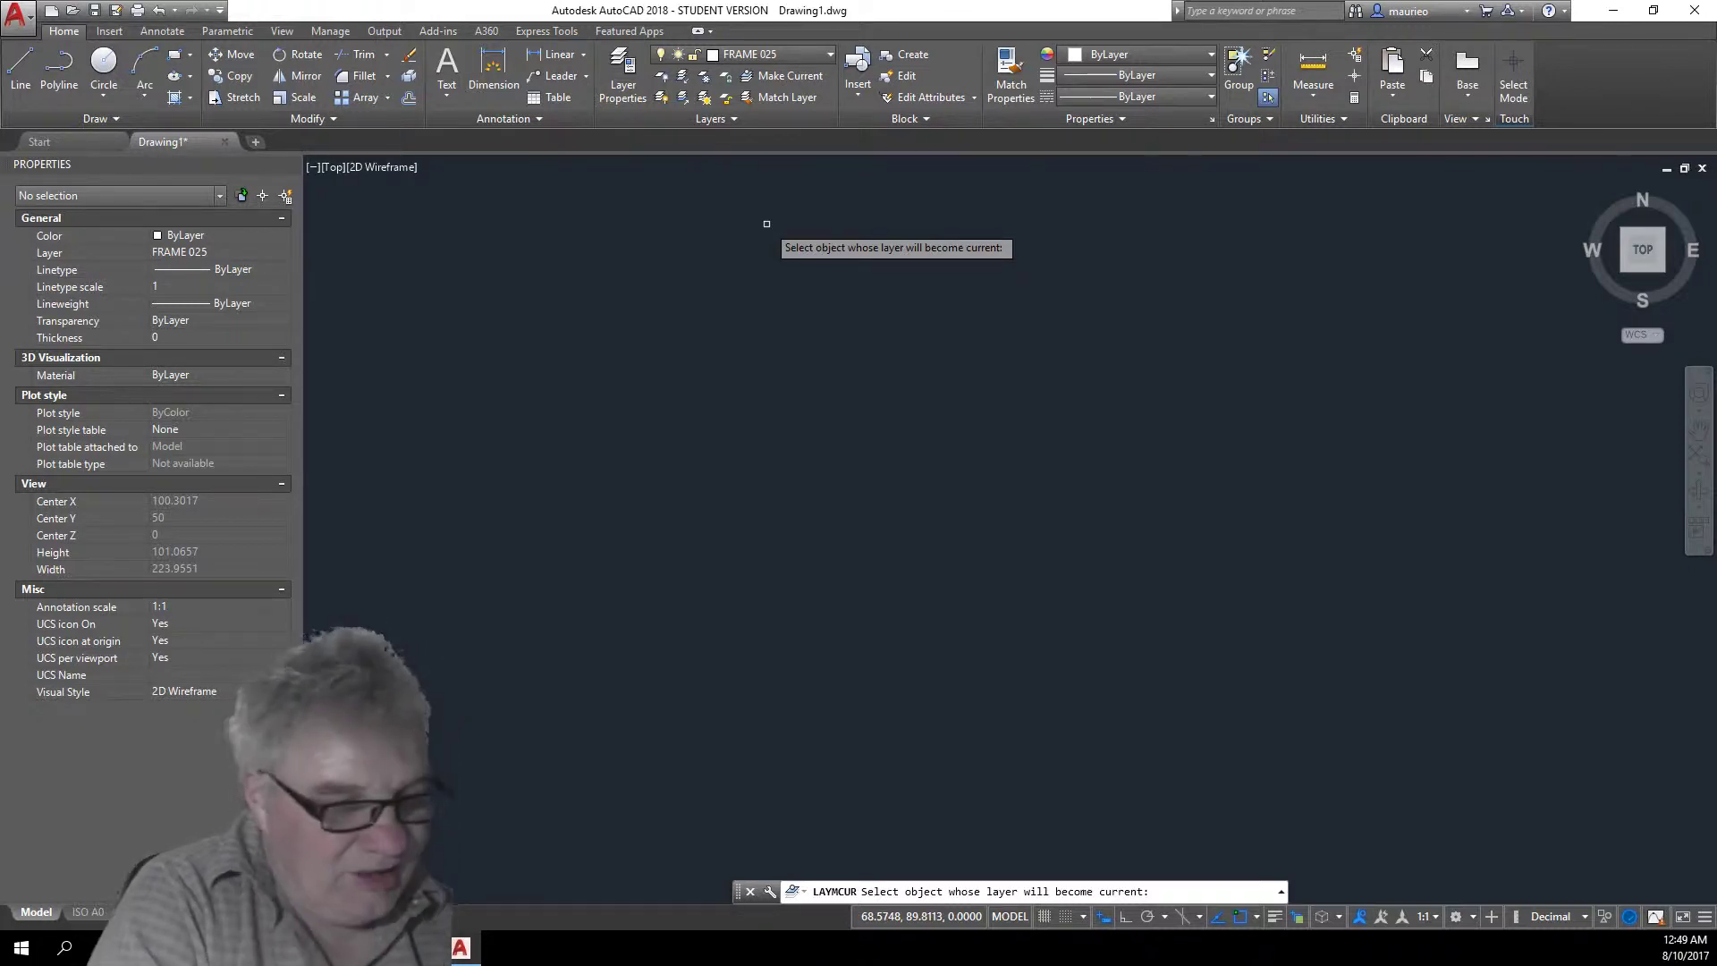
pyautogui.press('Escape')
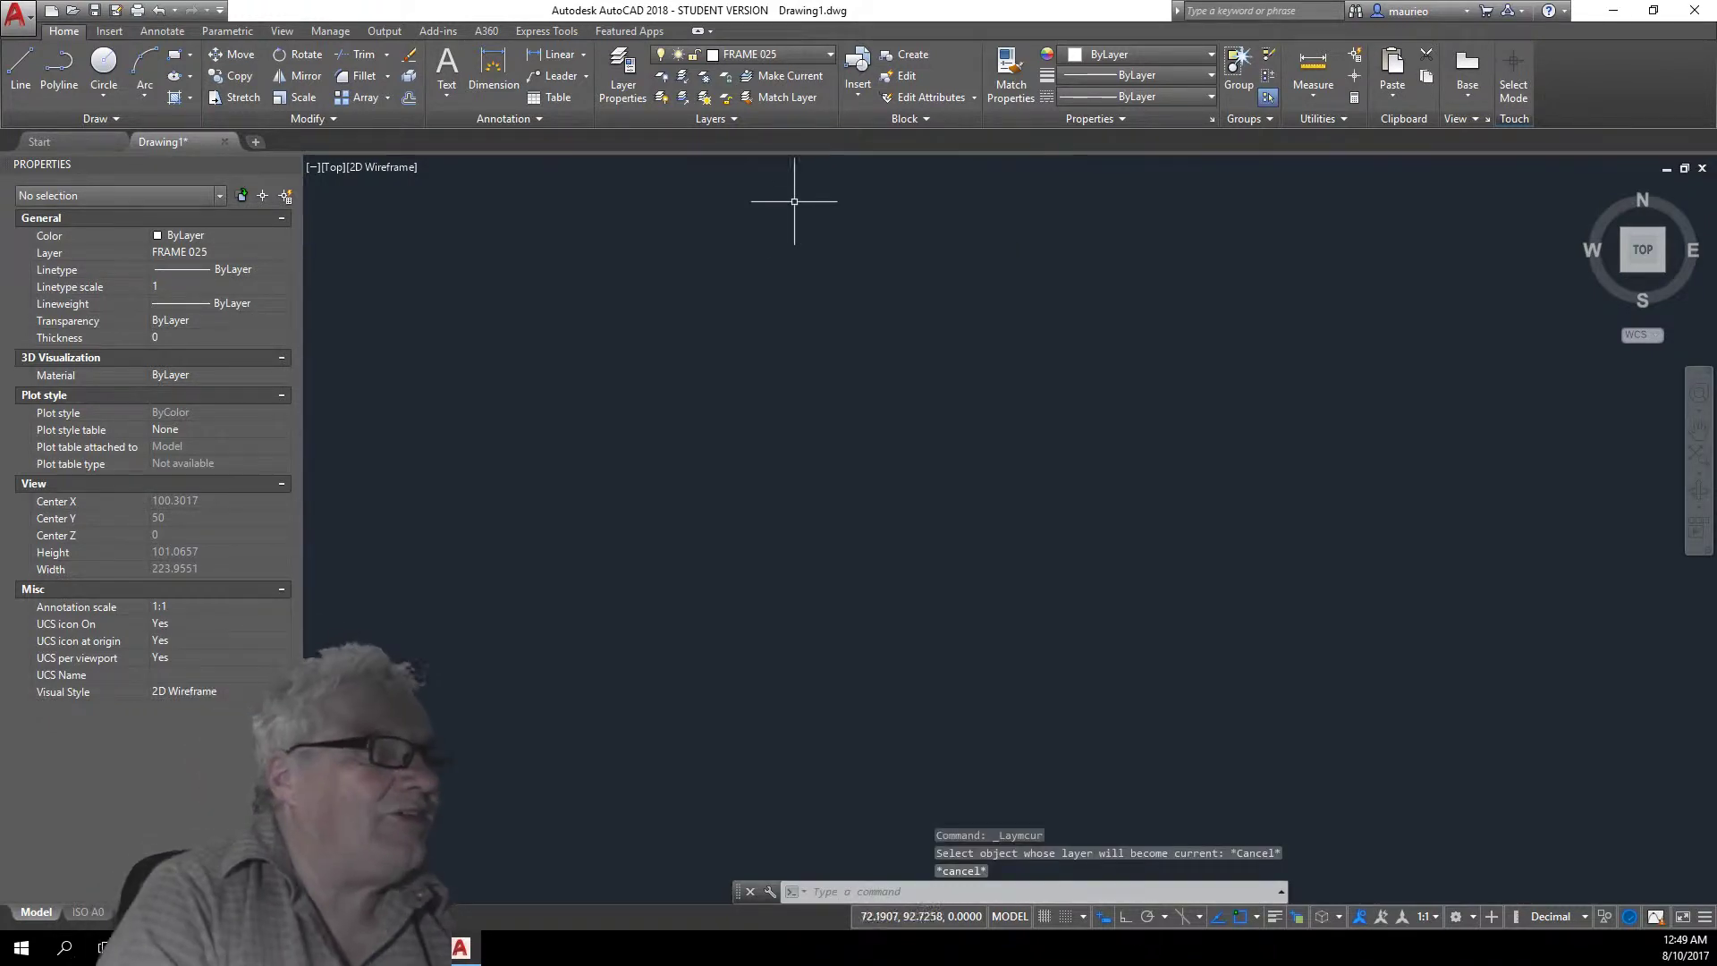
pyautogui.click(830, 54)
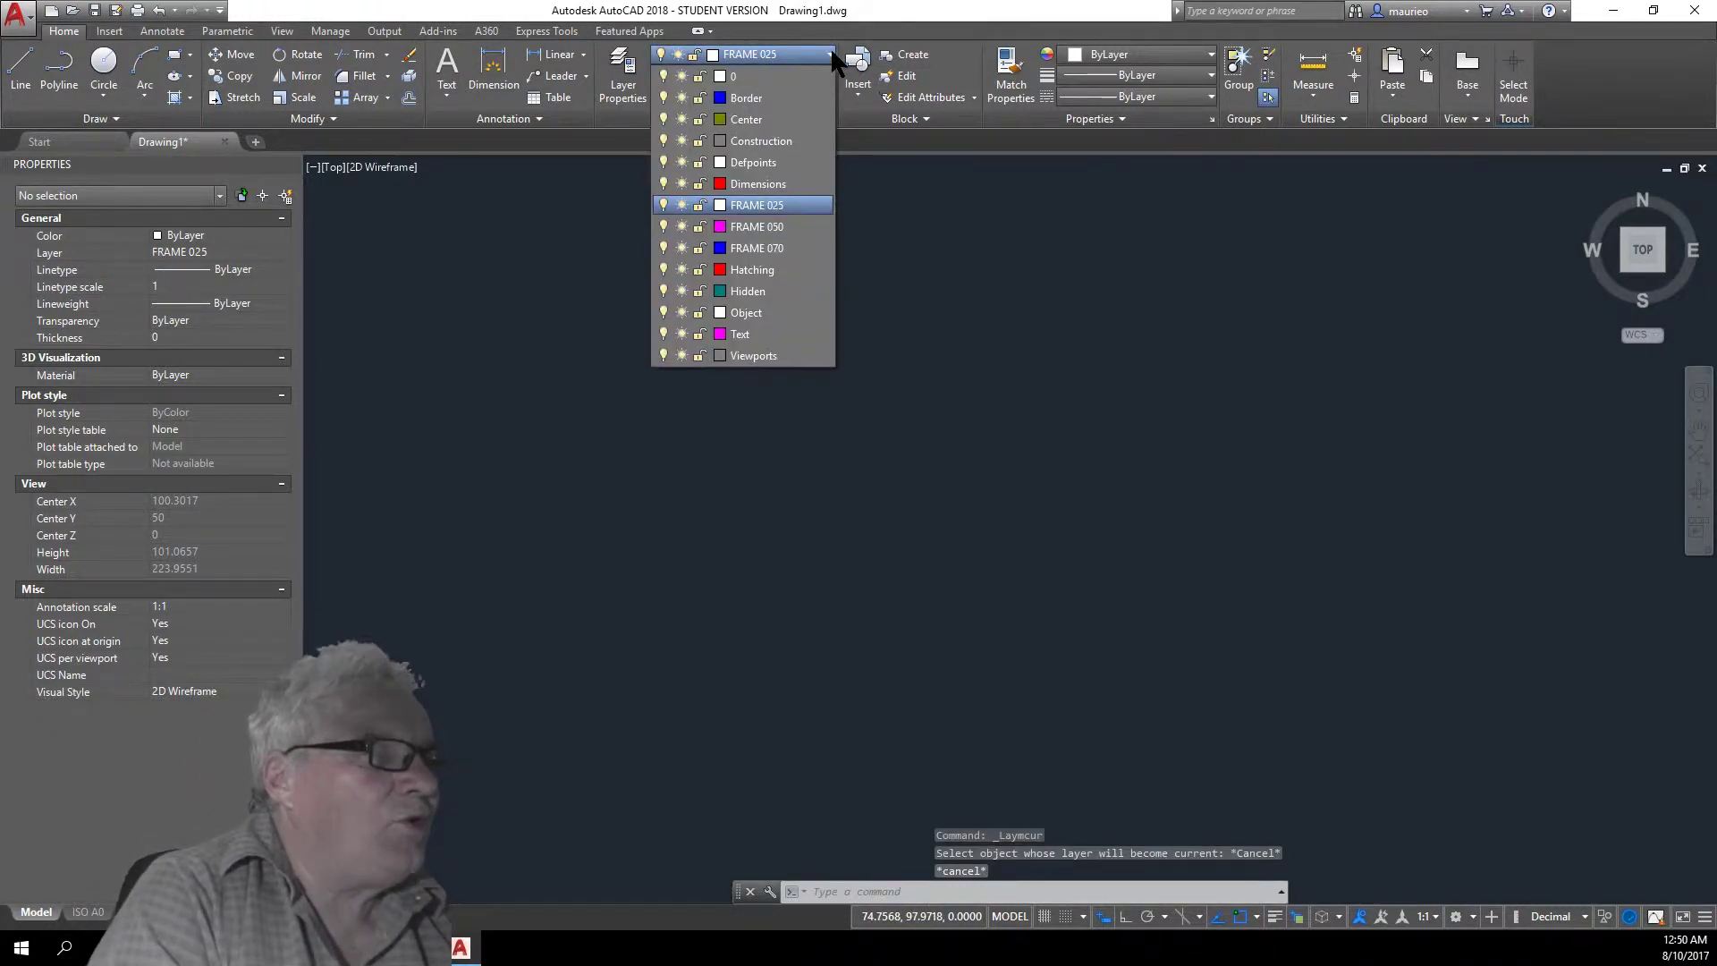
pyautogui.click(742, 116)
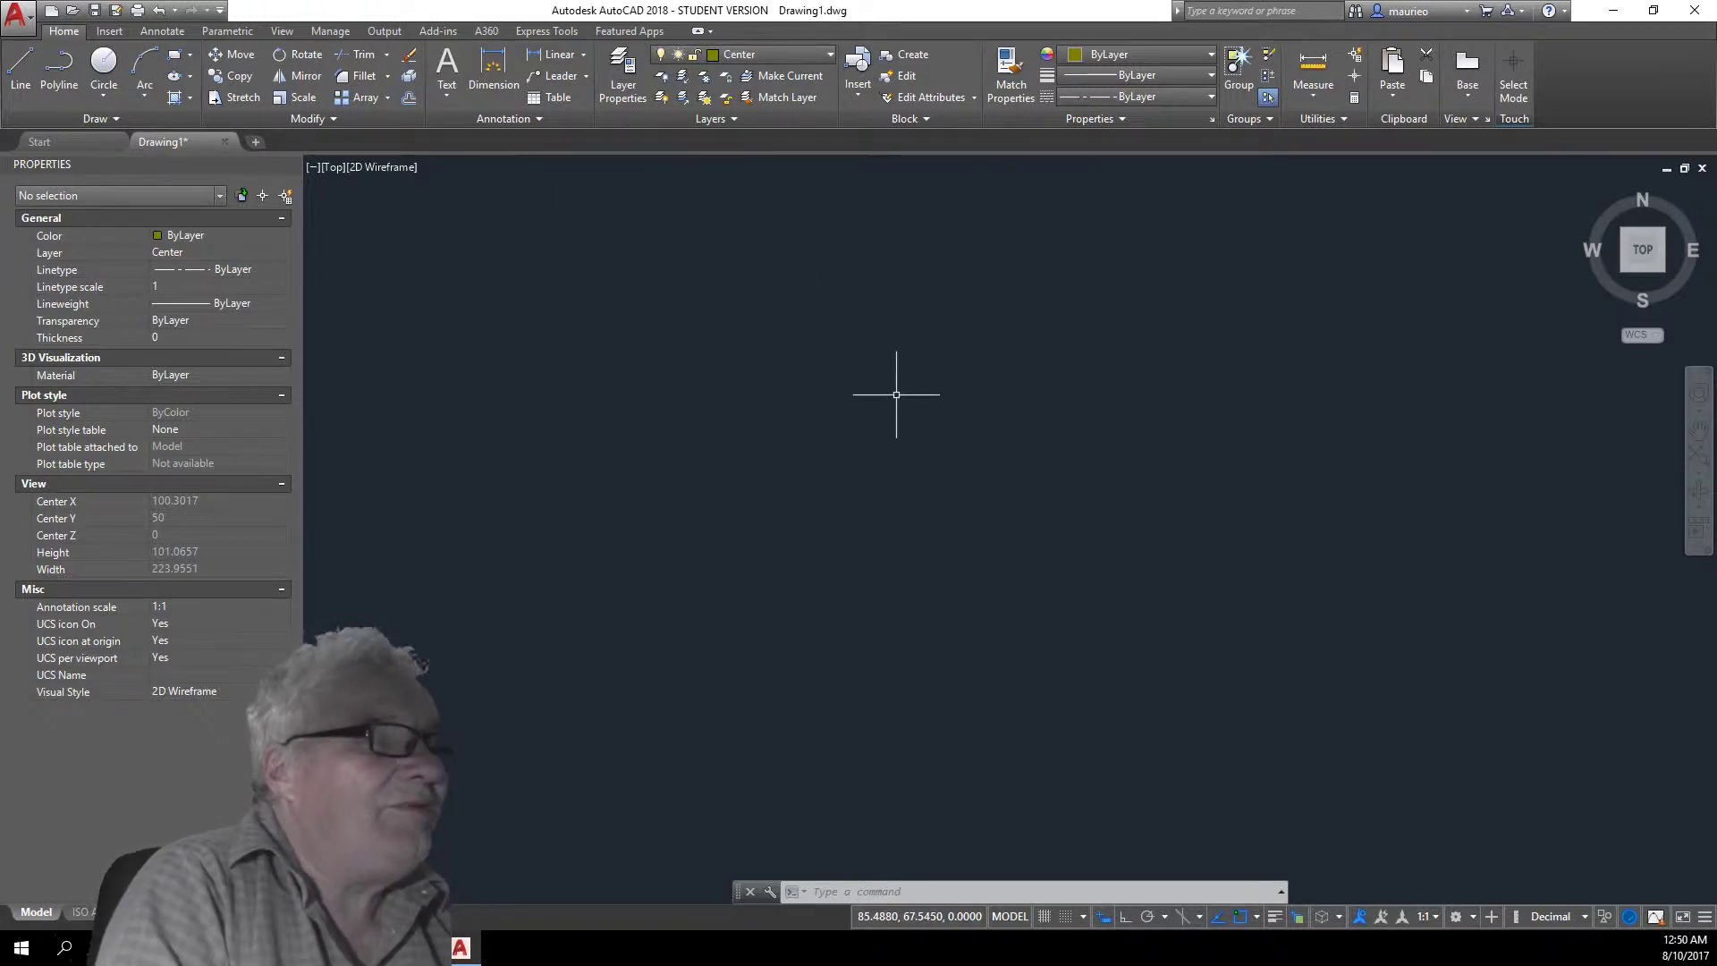
# - With Ortho on, draw a 250-unit horizontal centre line
pyautogui.click(20, 48)
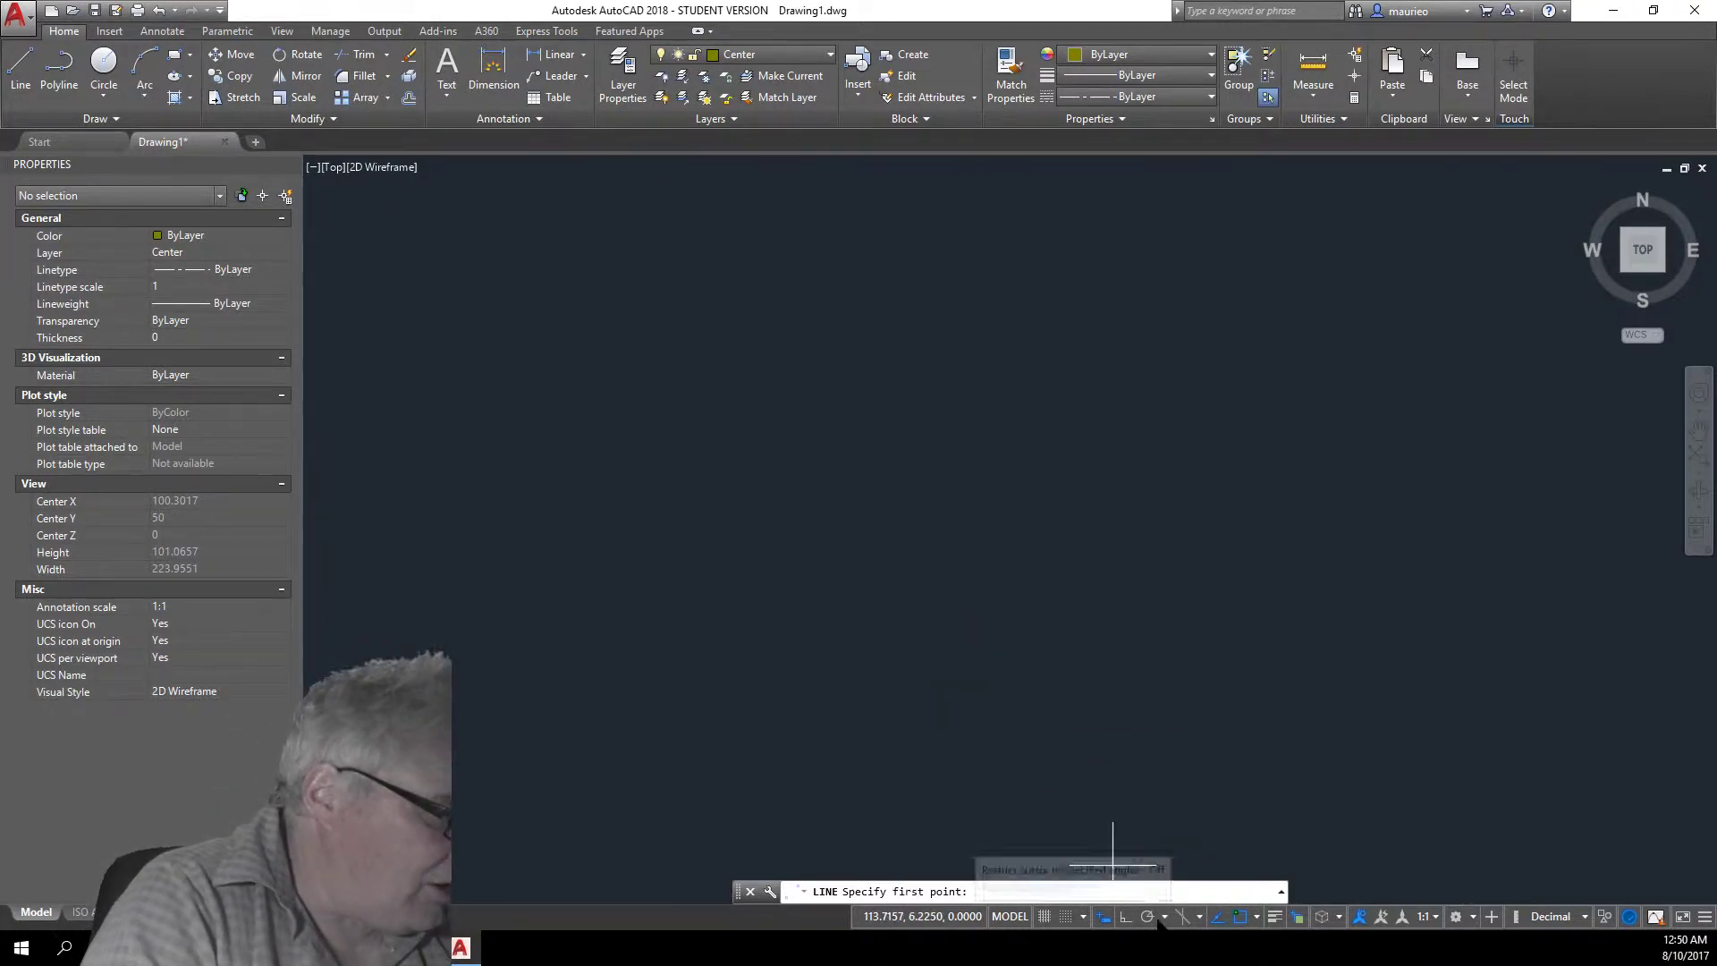
pyautogui.click(1125, 917)
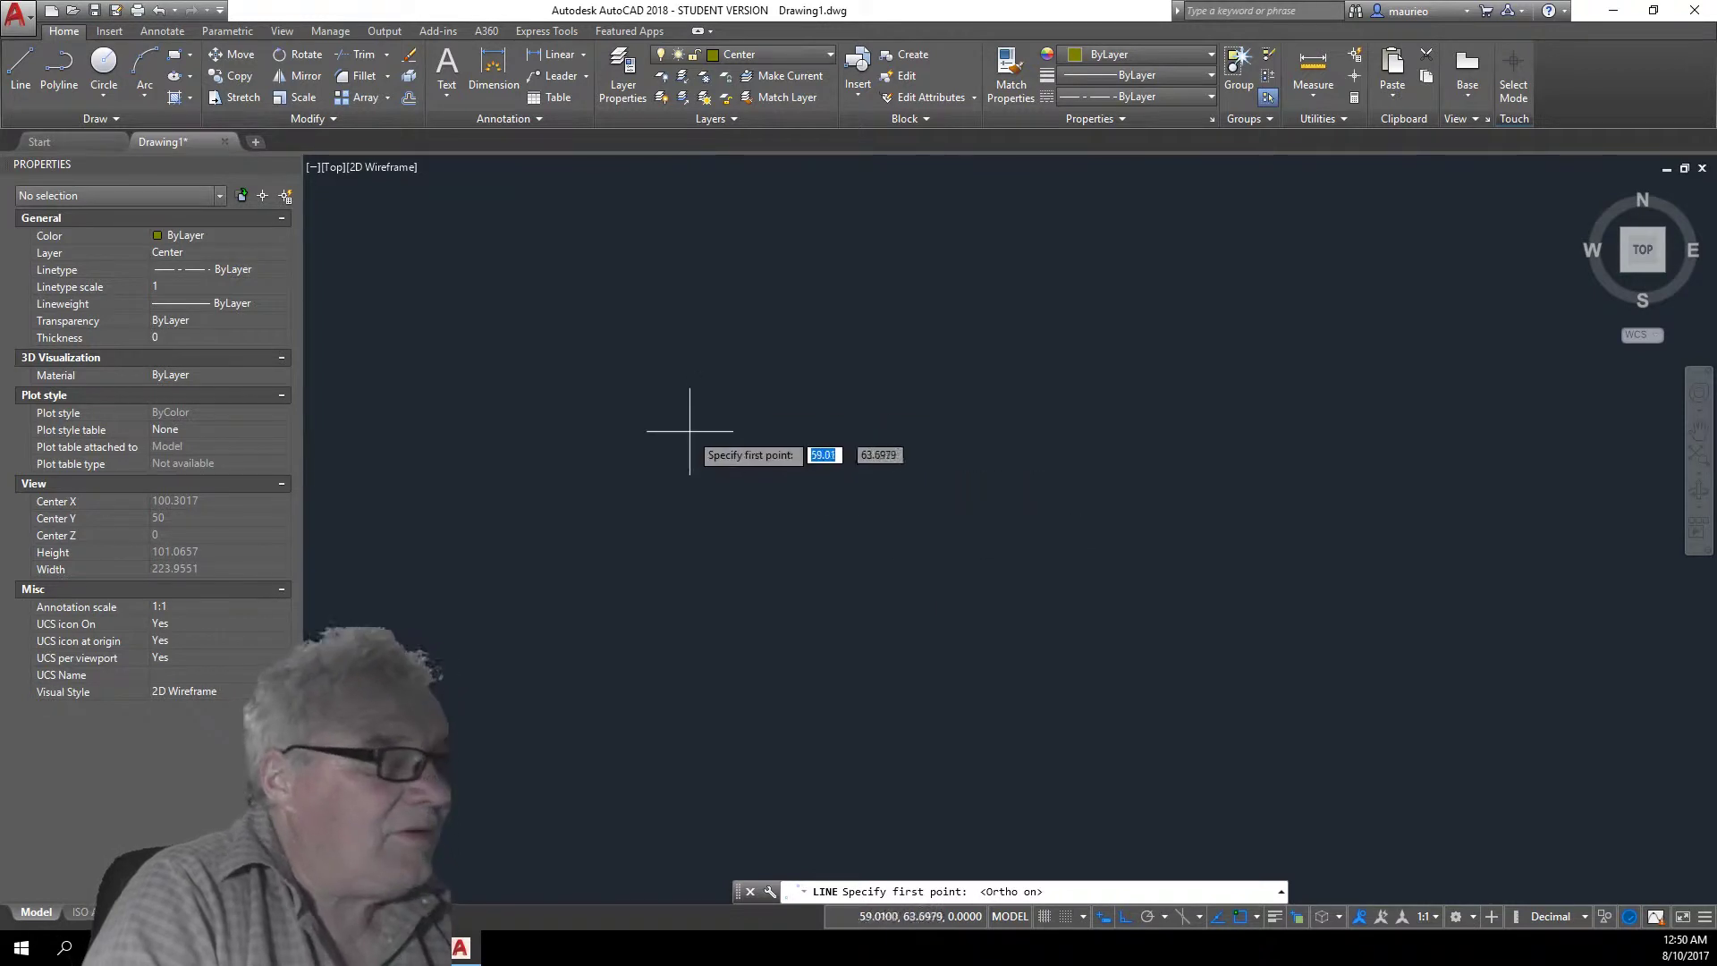
pyautogui.click(708, 489)
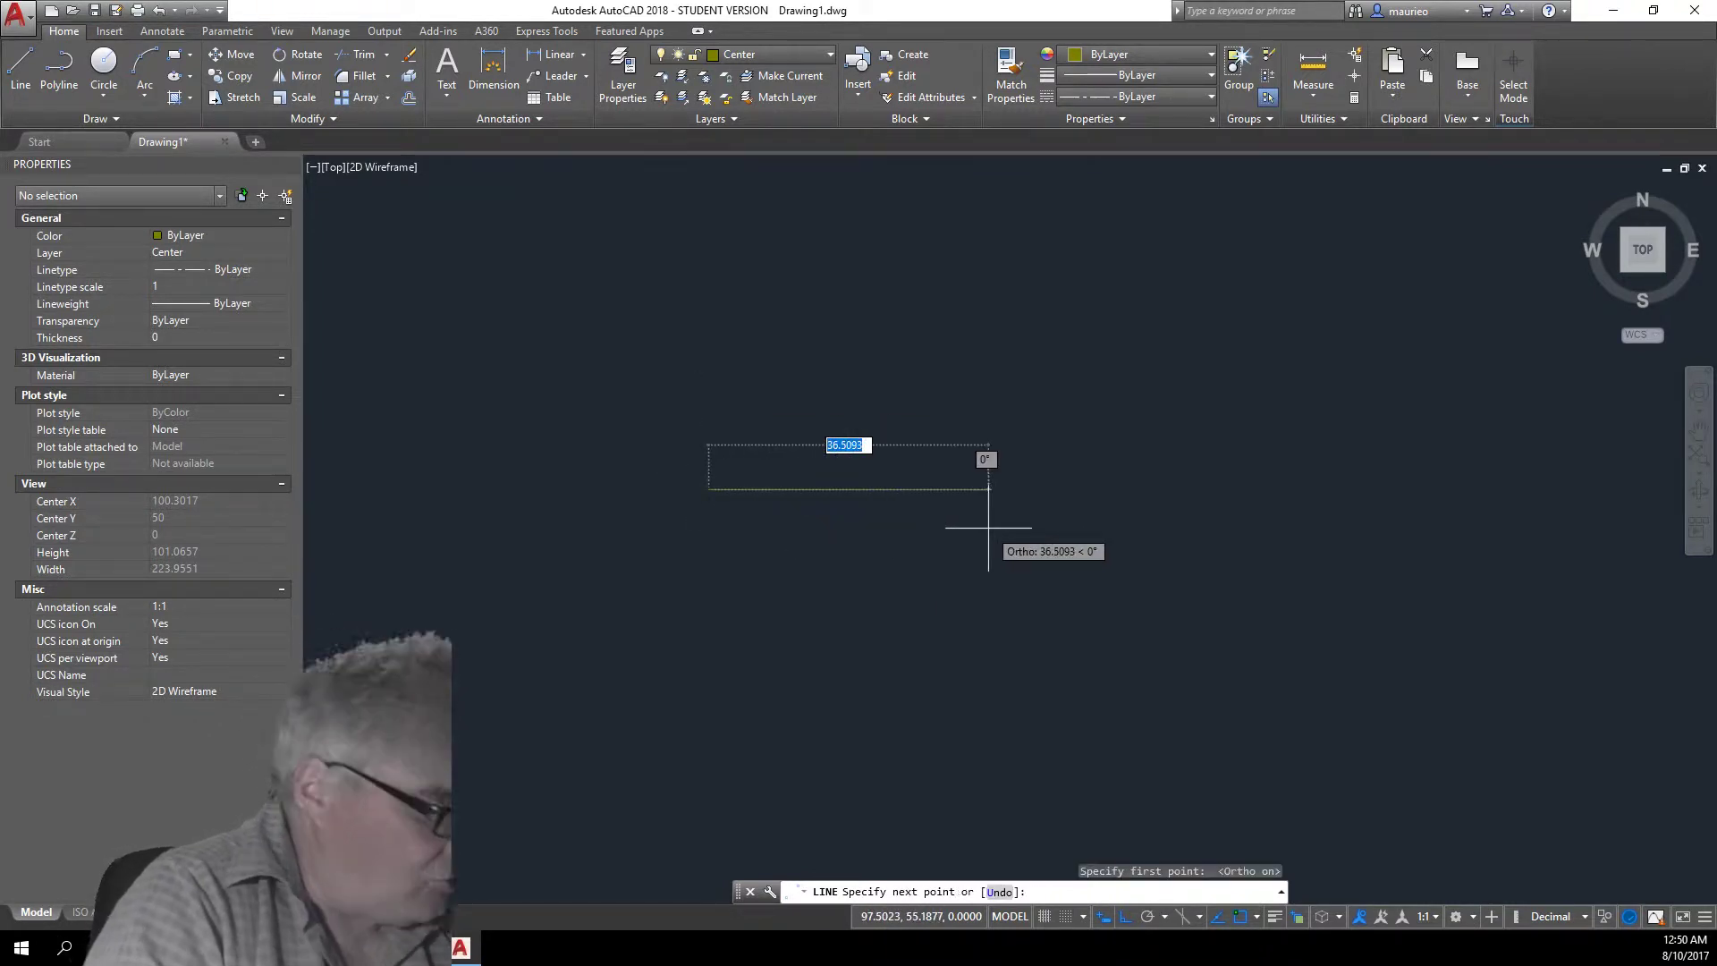
pyautogui.write('250')
pyautogui.press('Return')
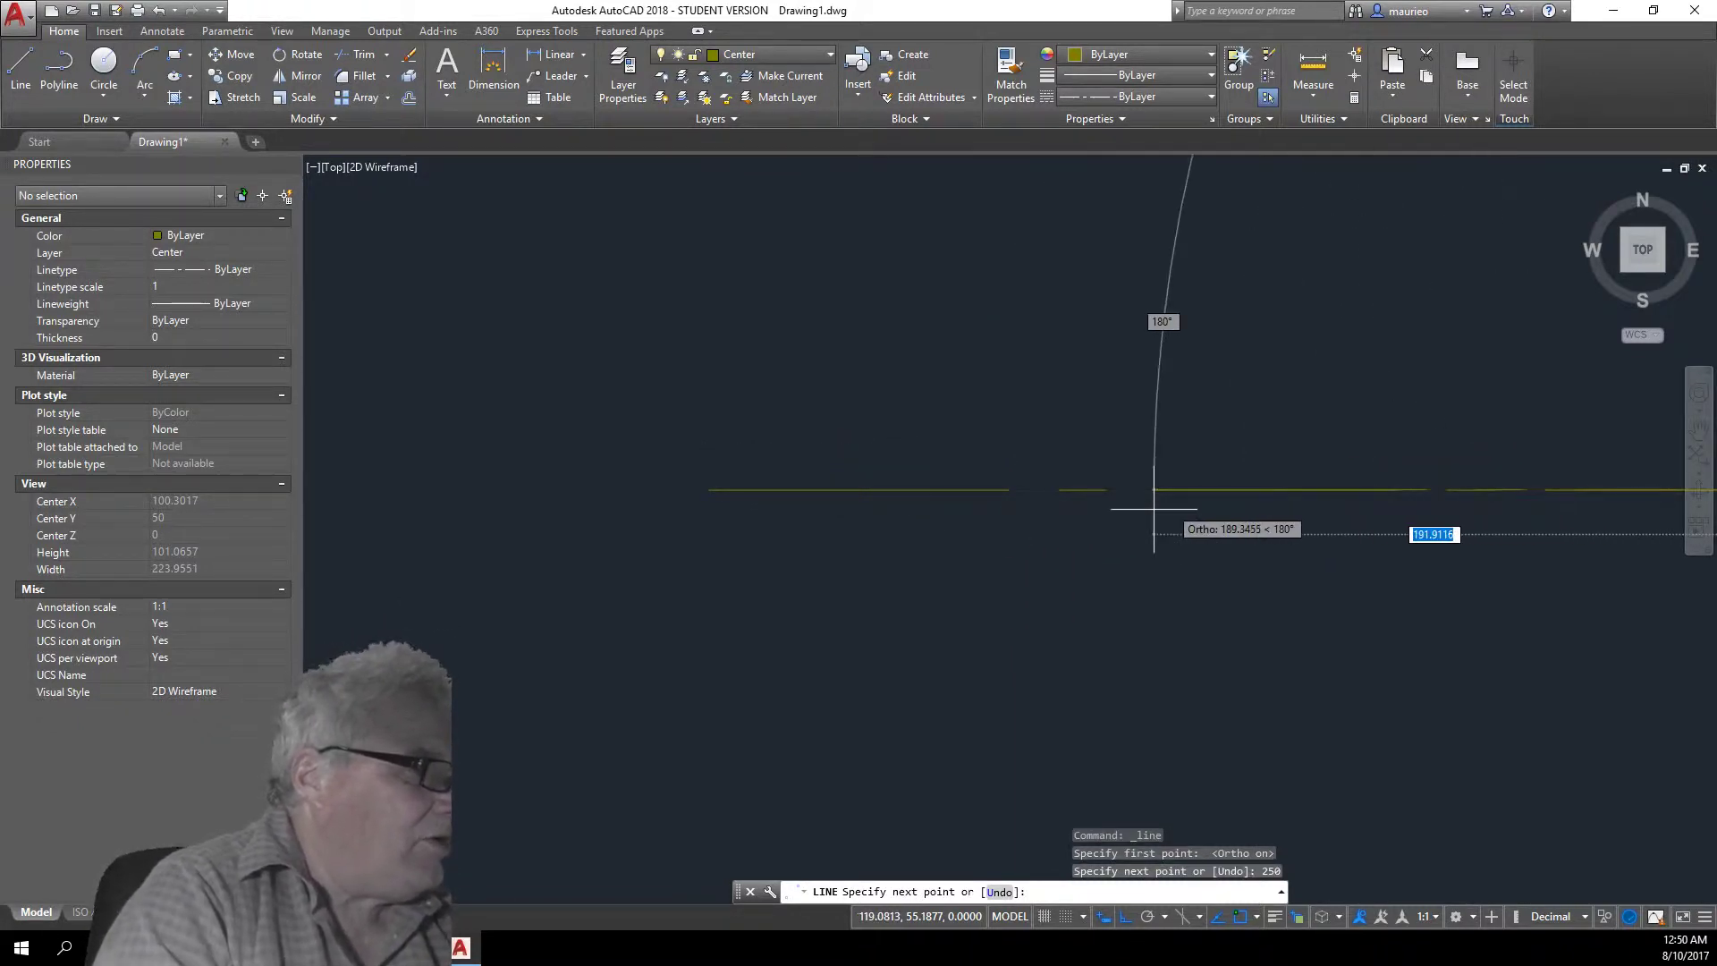
pyautogui.scroll(-3, 1184, 501)
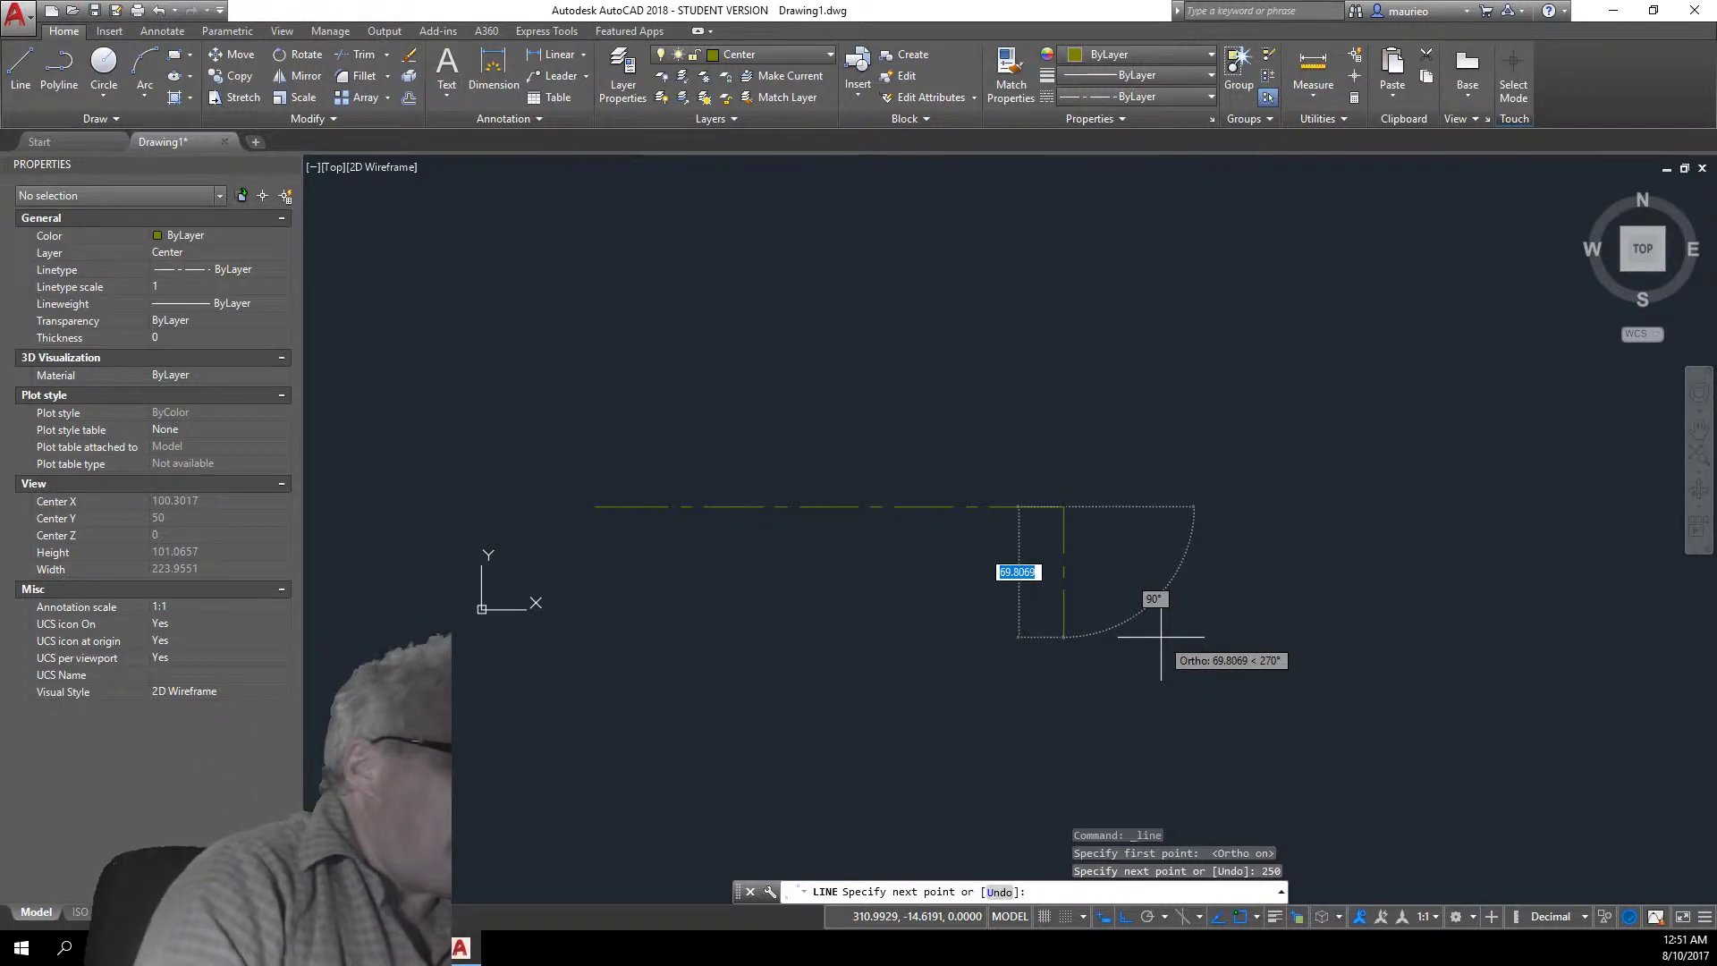
pyautogui.press('Escape')
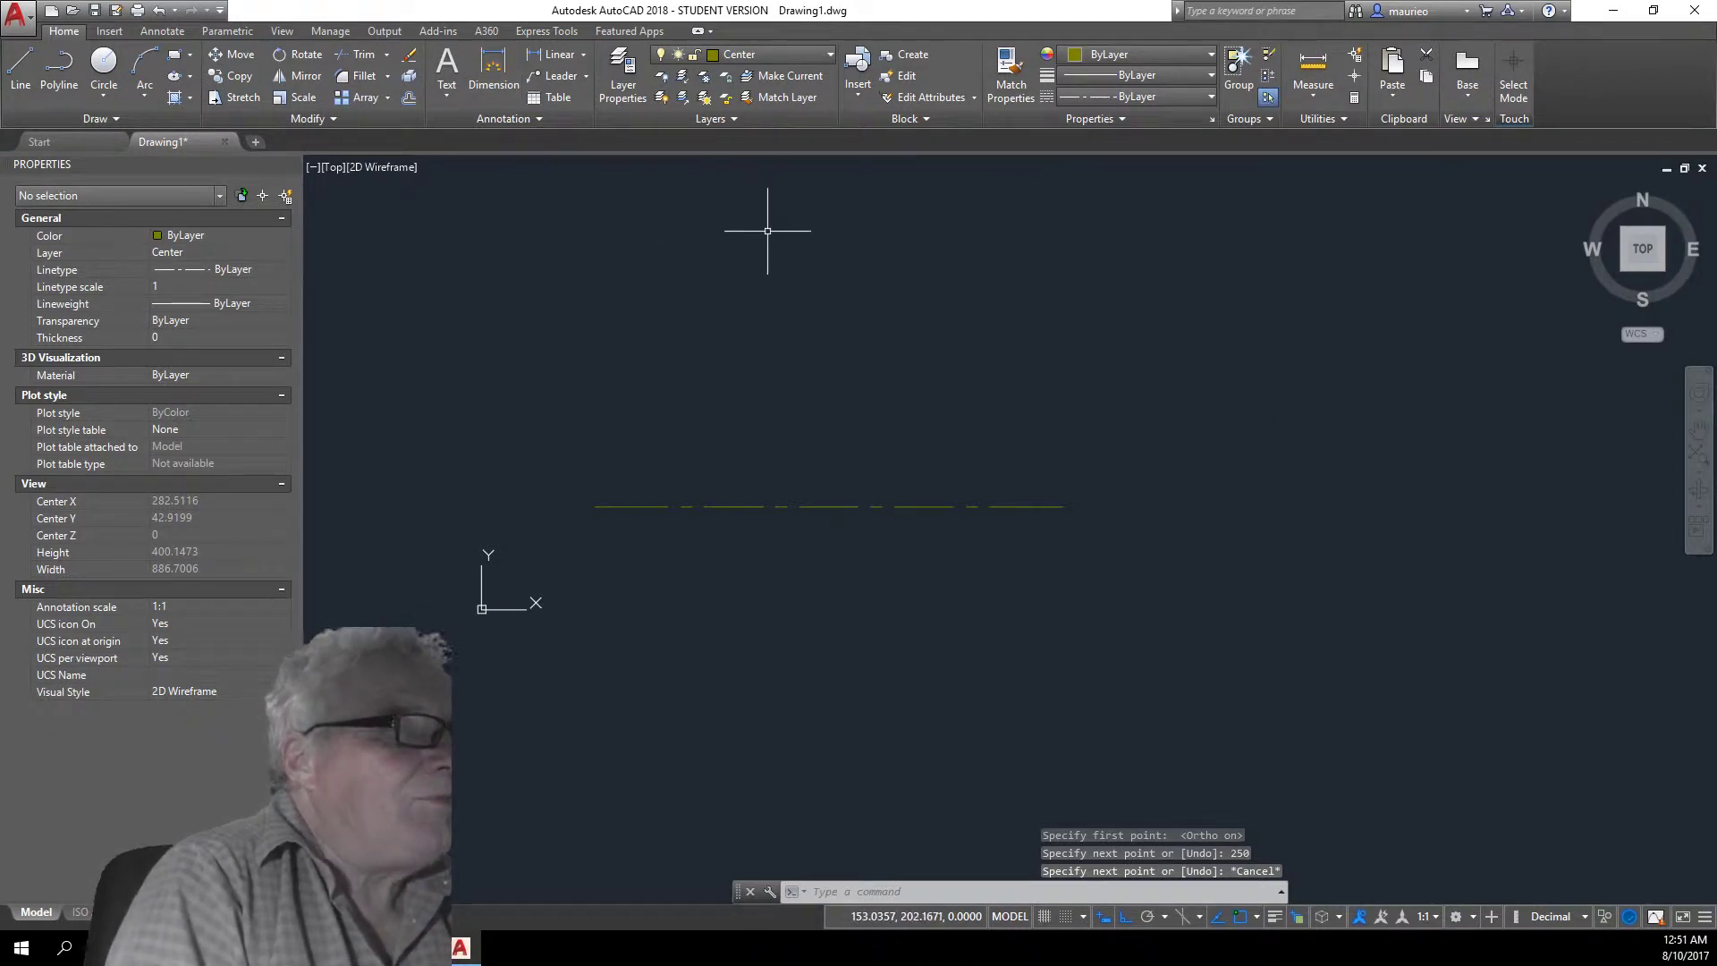
# - Draw a 250-unit vertical centre line downward, to the right of the horizontal one
pyautogui.click(19, 64)
pyautogui.click(1298, 276)
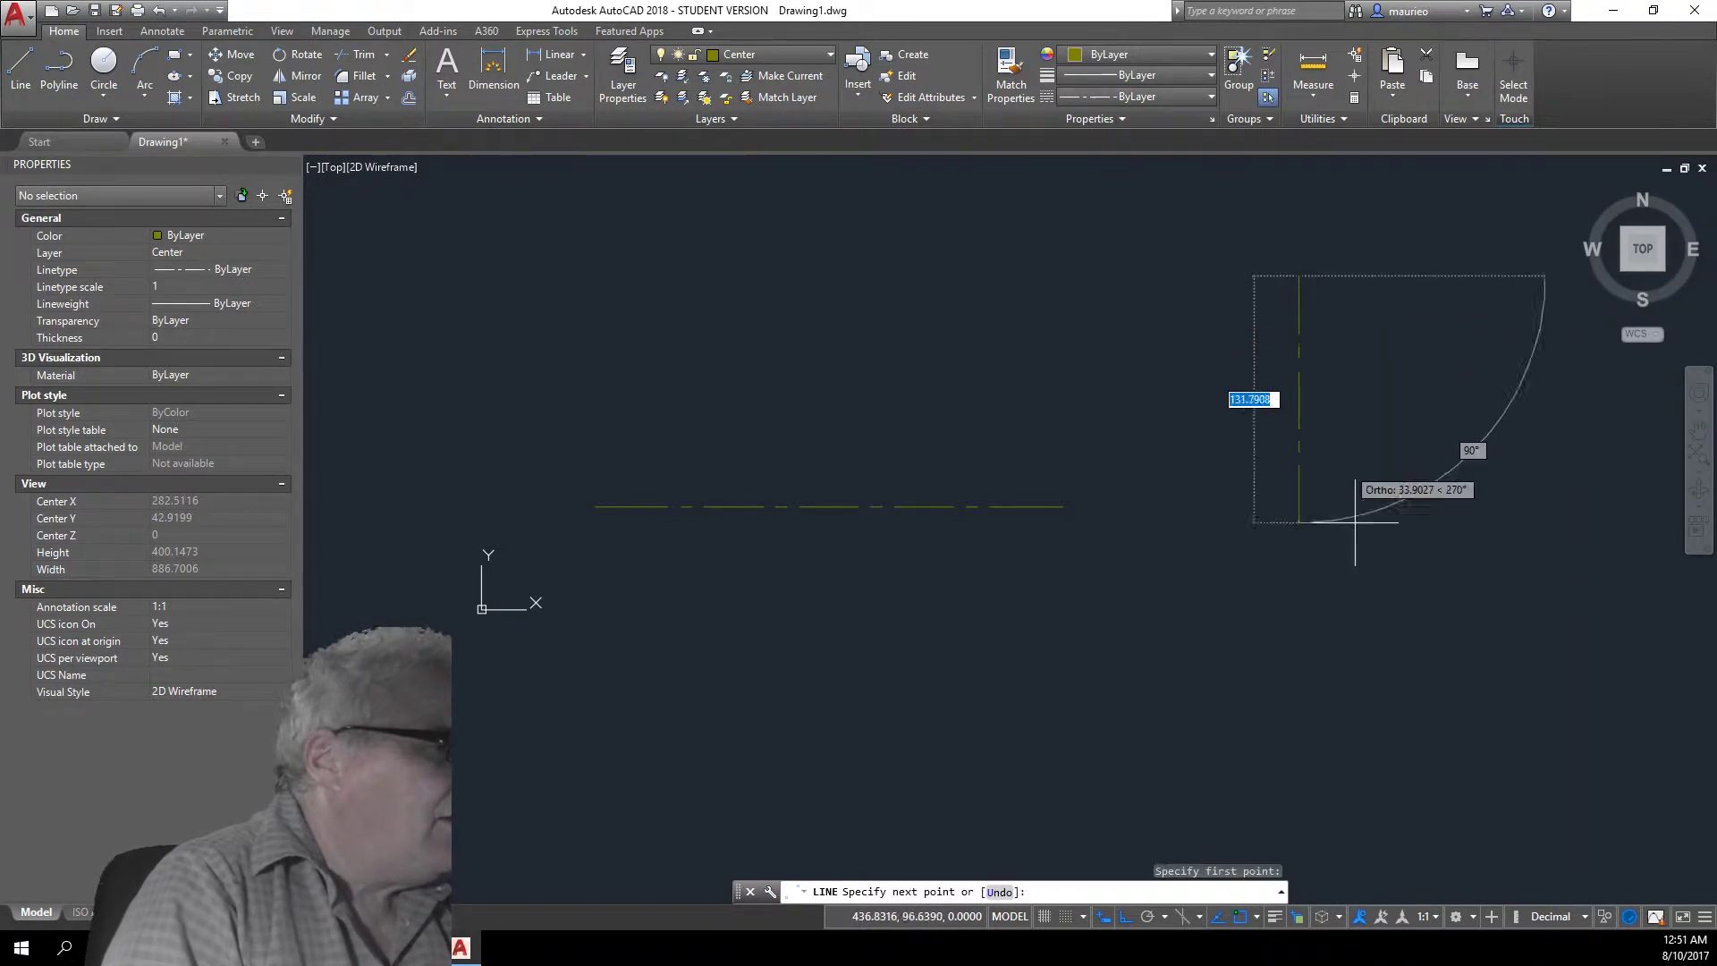
pyautogui.write('250')
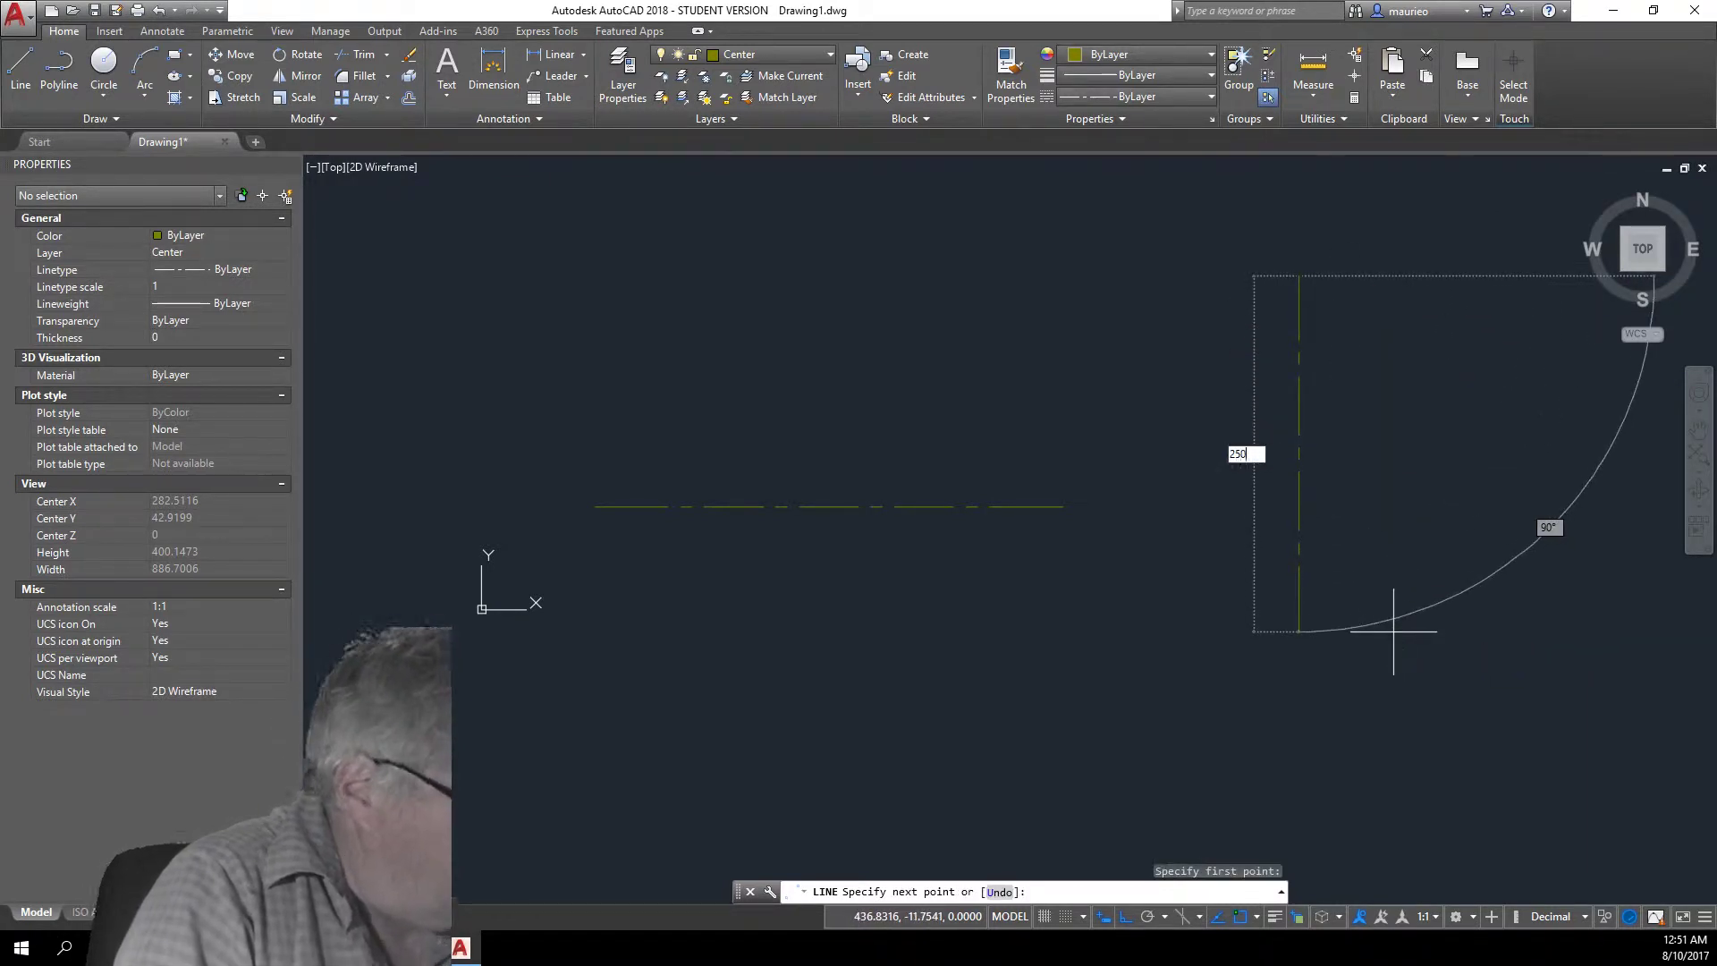
pyautogui.press('Return')
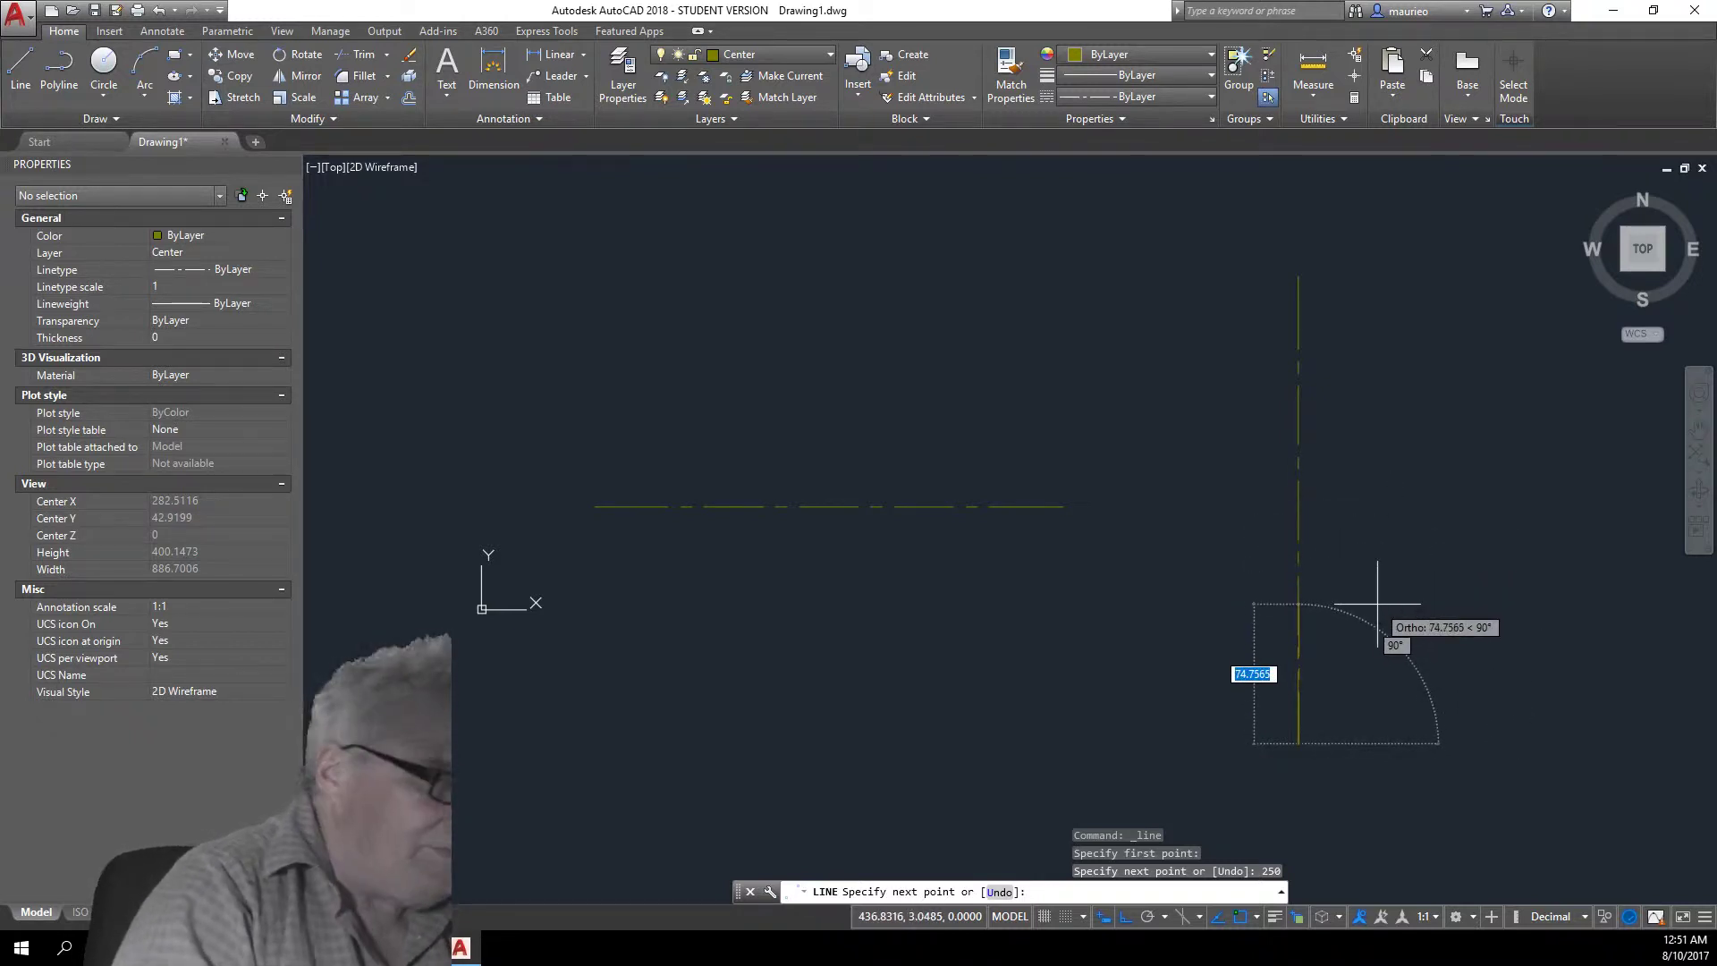
pyautogui.press('Escape')
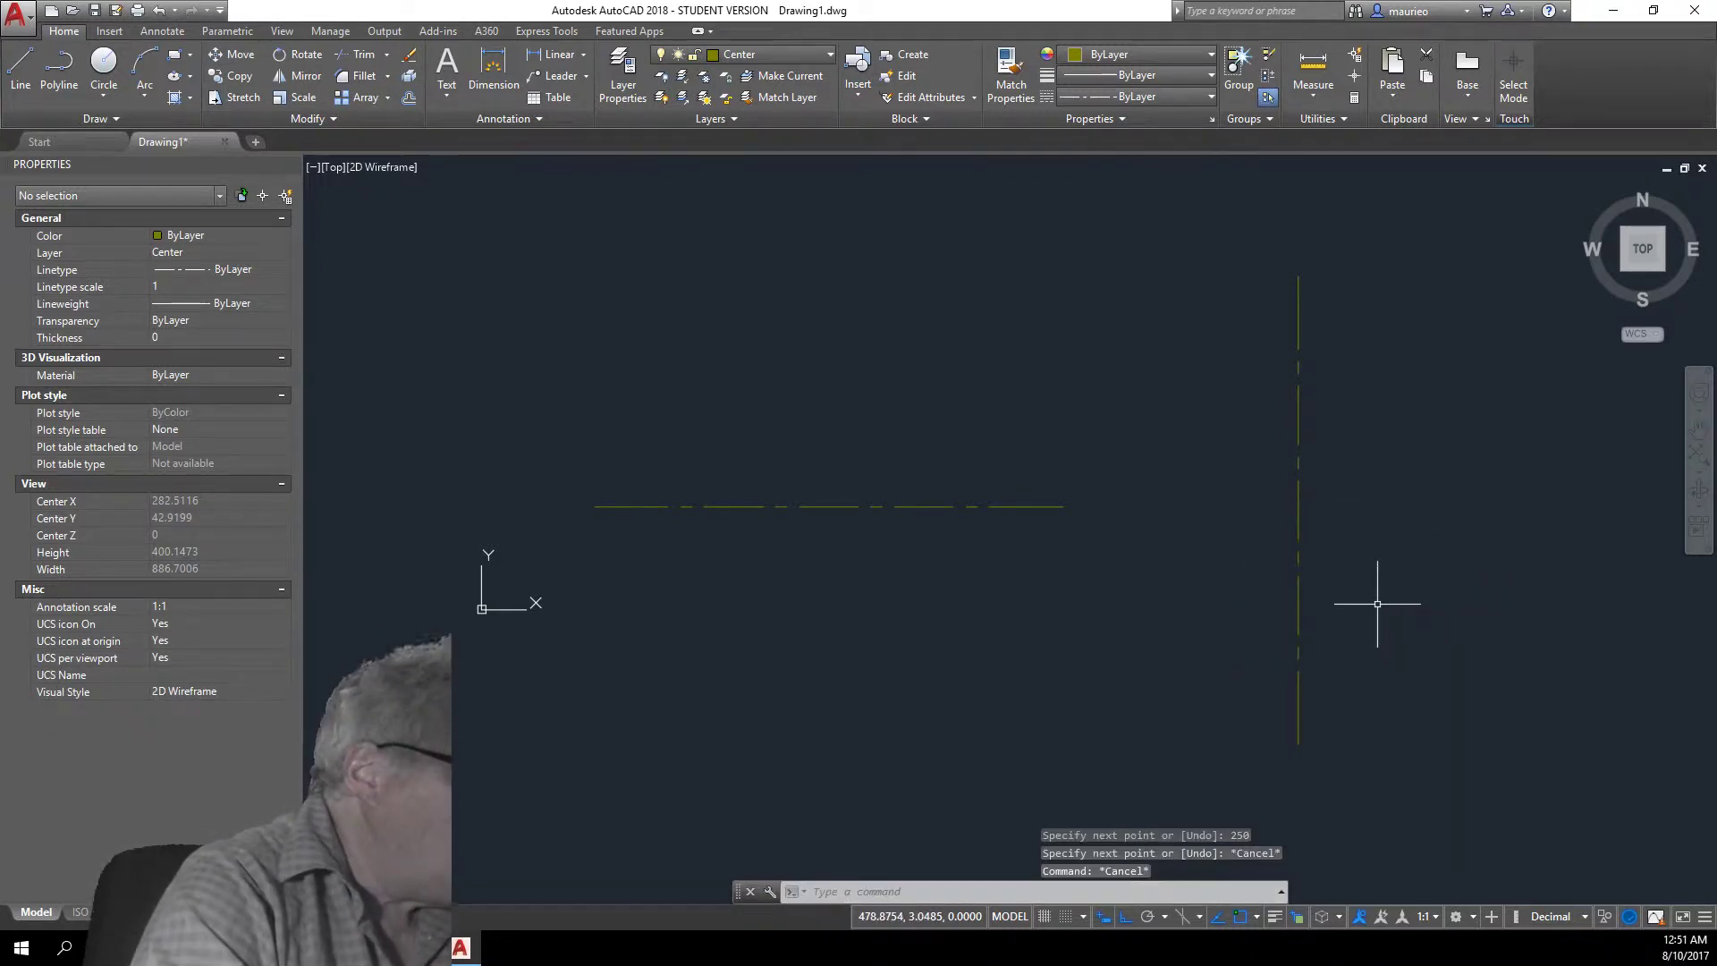
# - Move the vertical centre line onto the horizontal line's midpoint to form a centred cross
pyautogui.click(1301, 508)
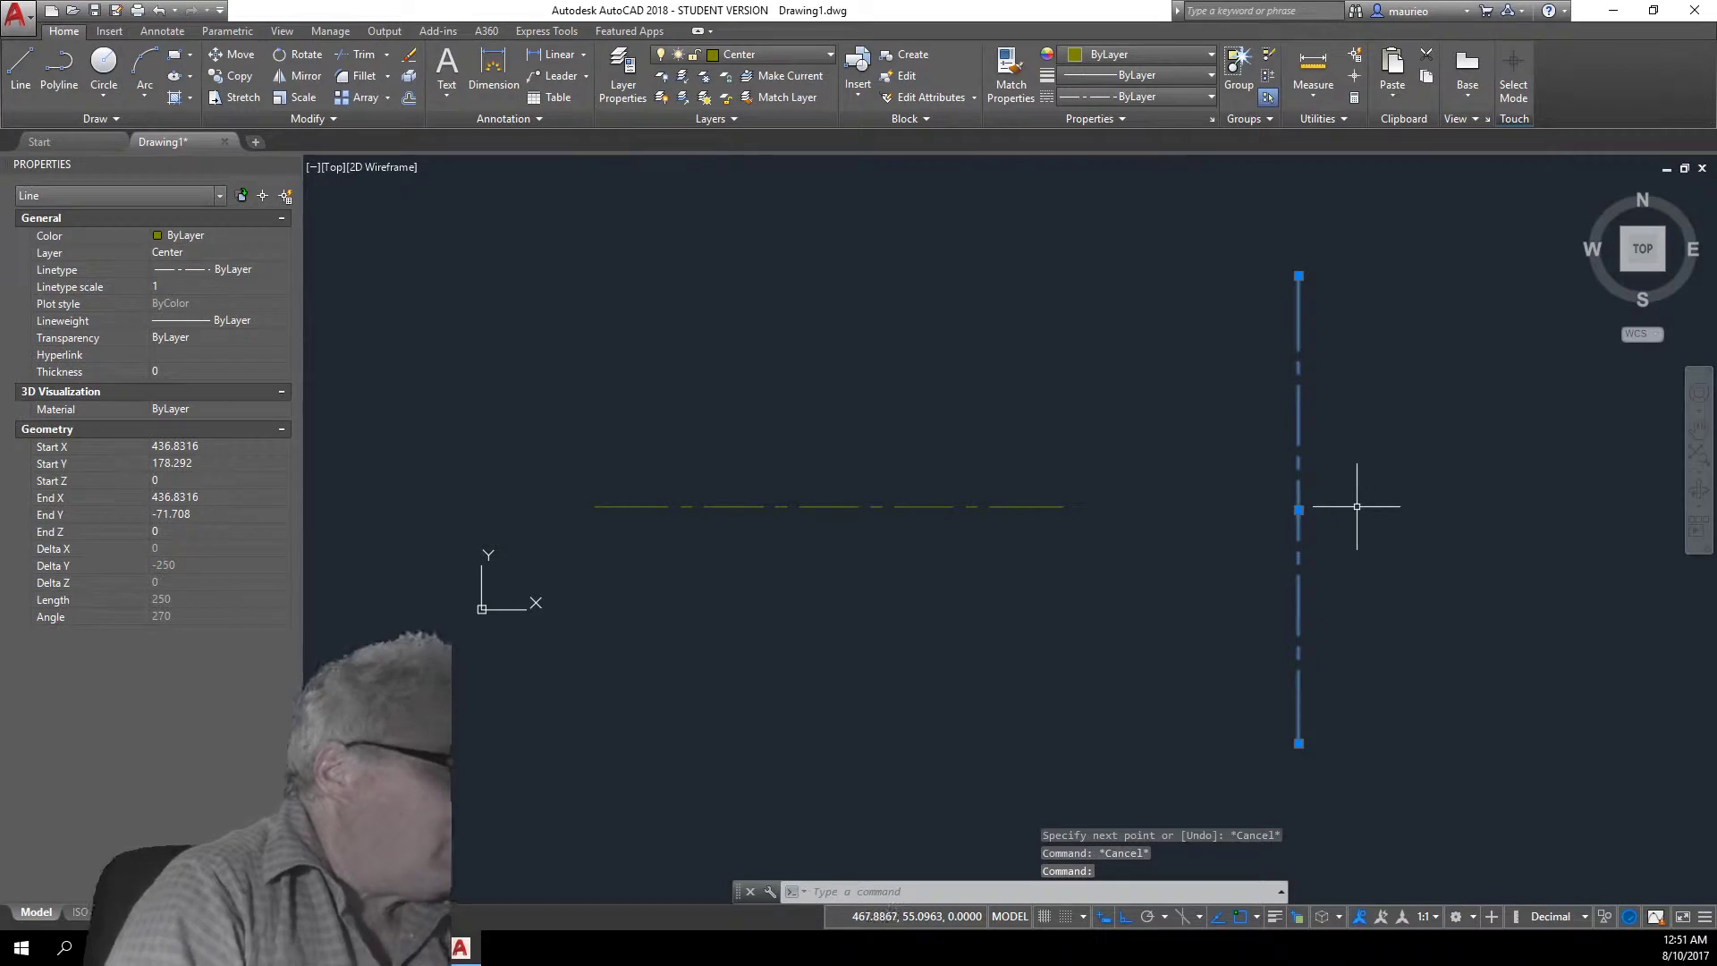
pyautogui.rightClick(1357, 506)
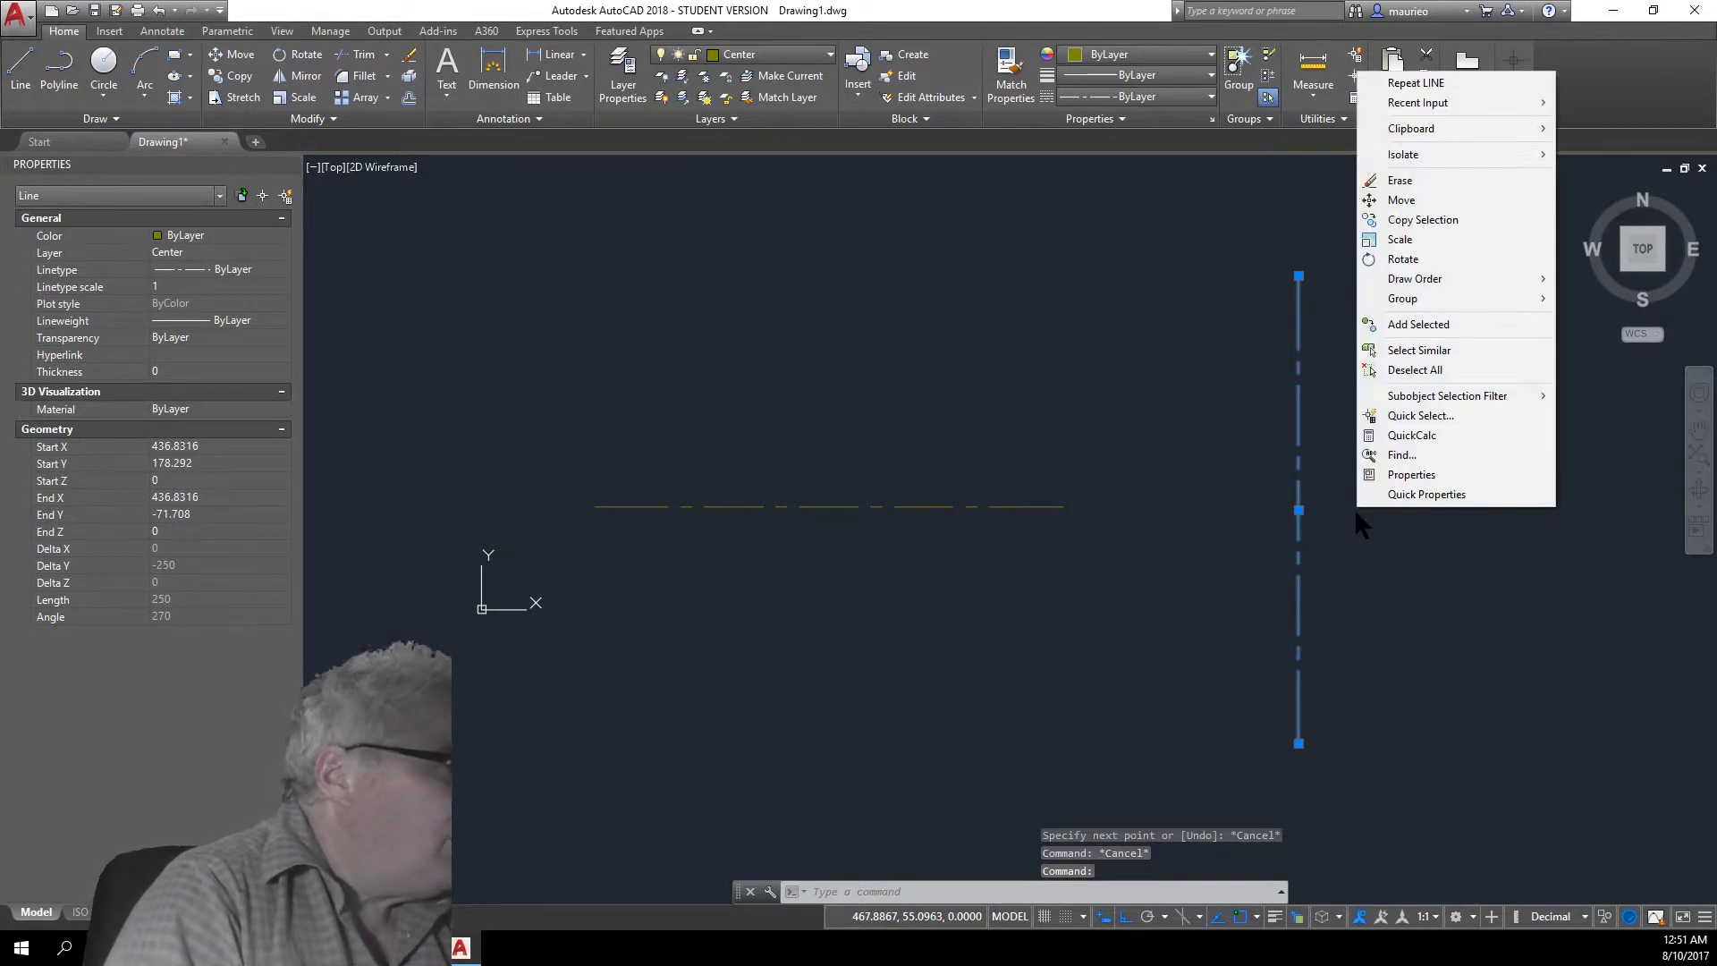
pyautogui.click(1401, 200)
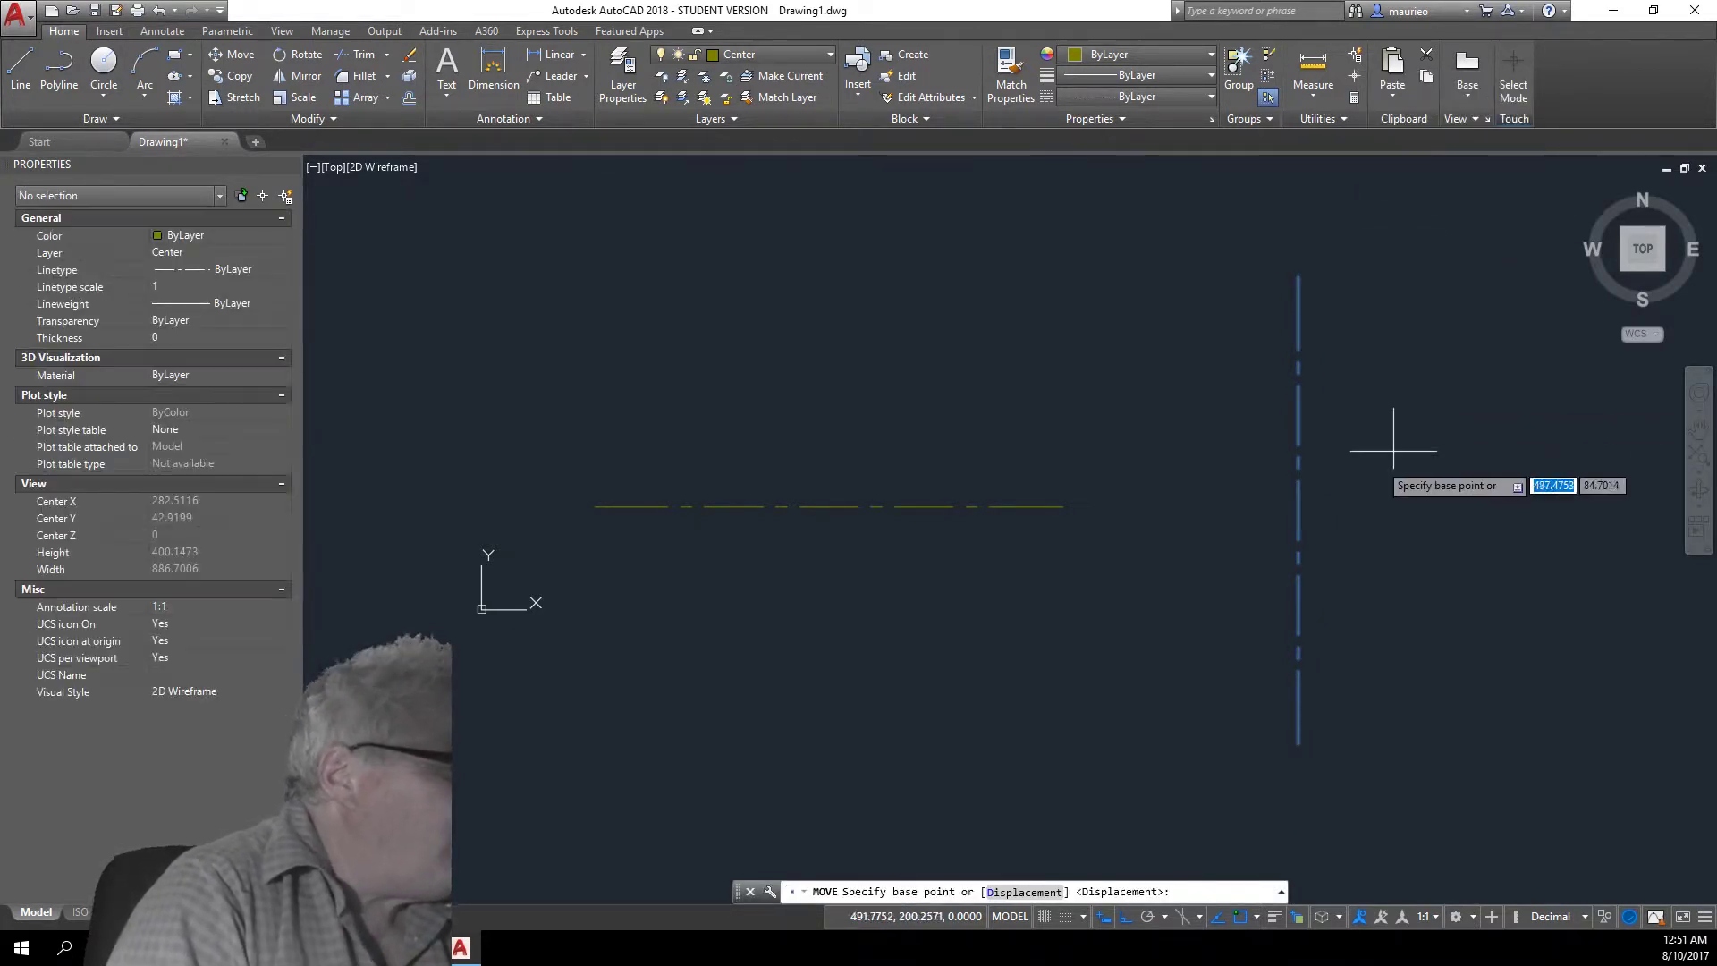
pyautogui.click(1298, 506)
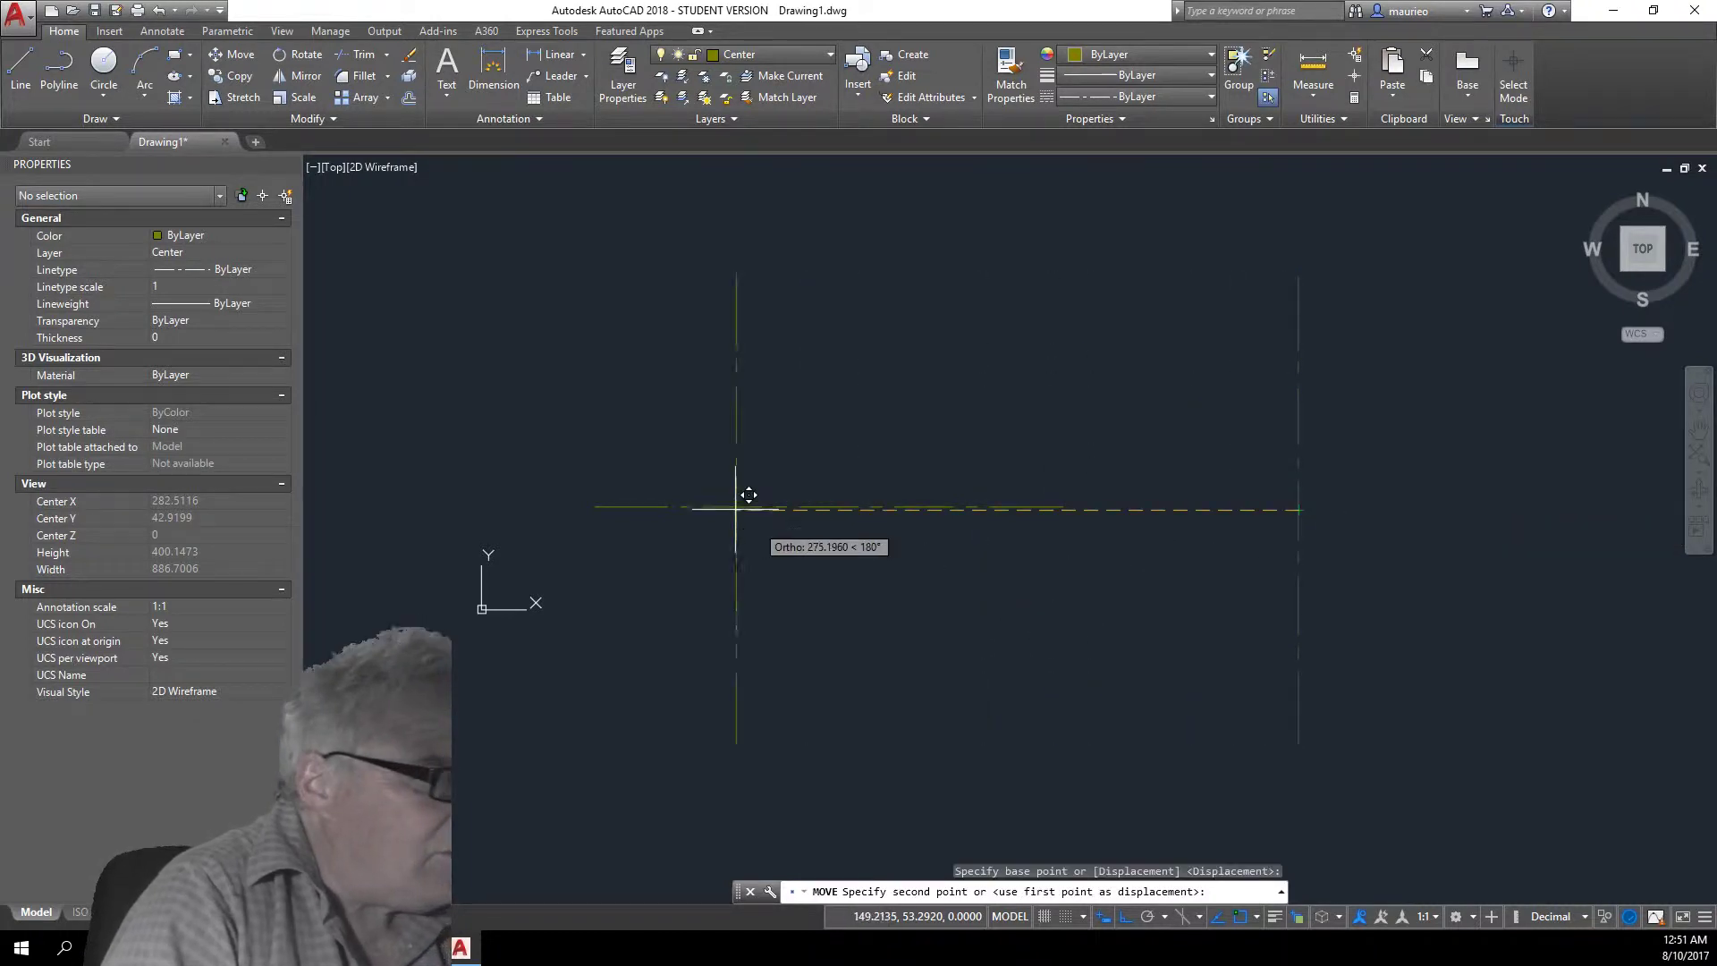
pyautogui.click(830, 506)
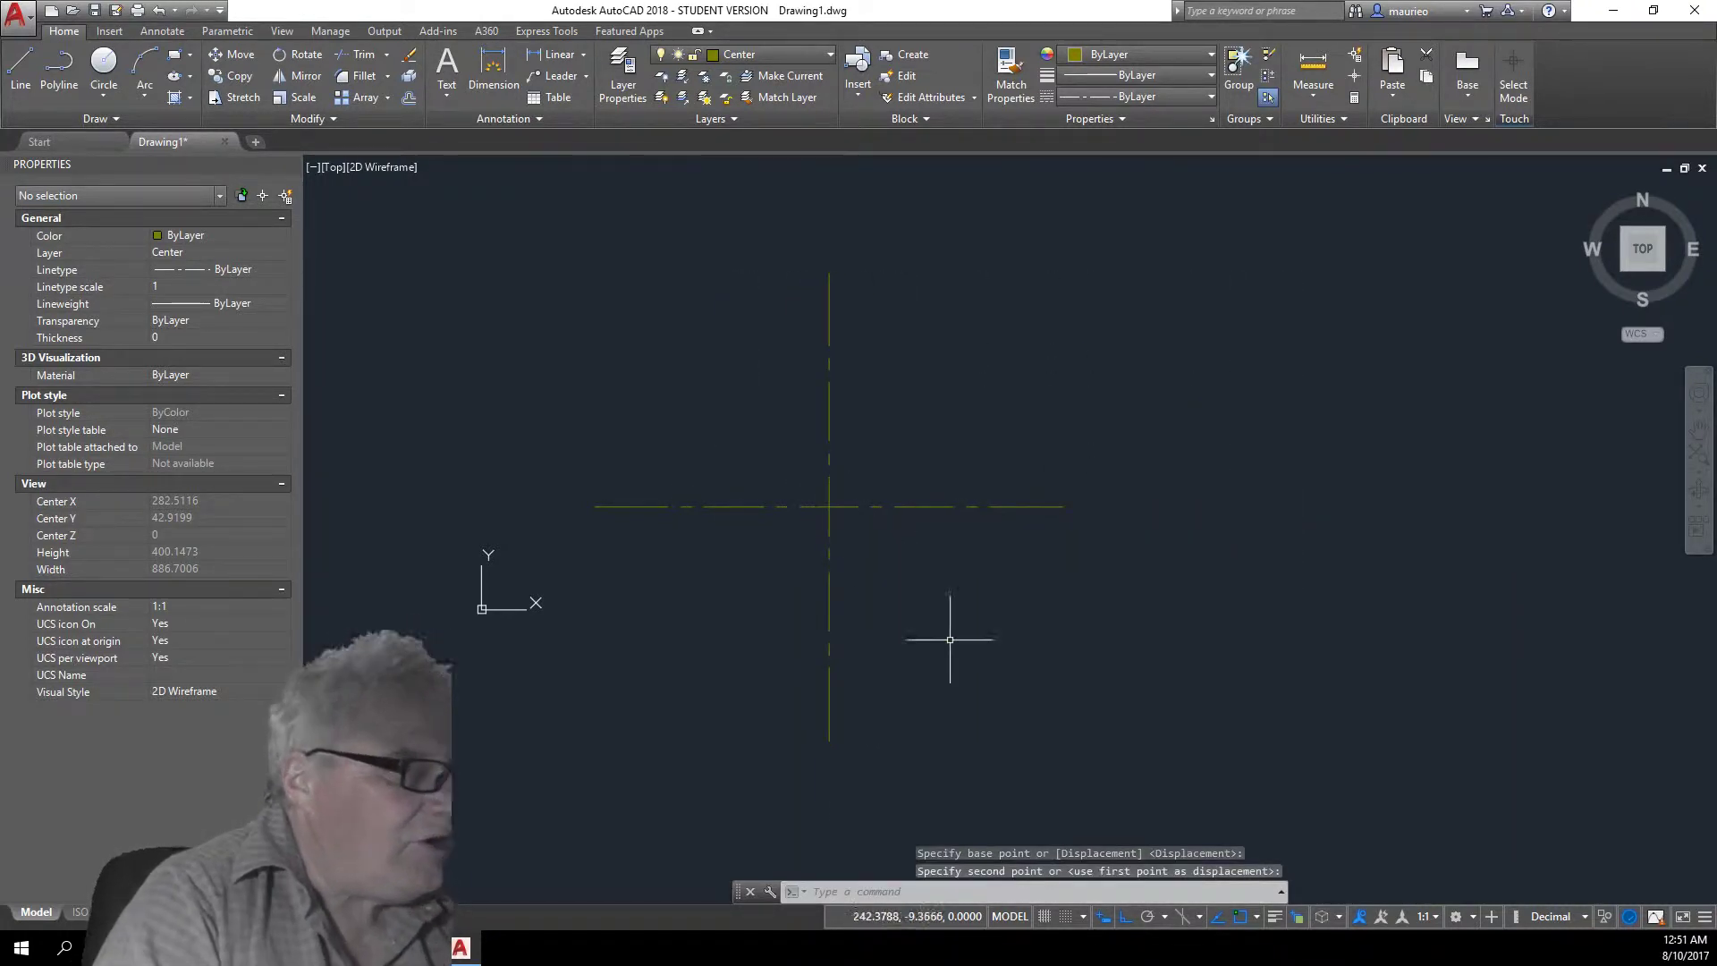
pyautogui.press('Escape')
pyautogui.press('Escape')
pyautogui.press('Escape')
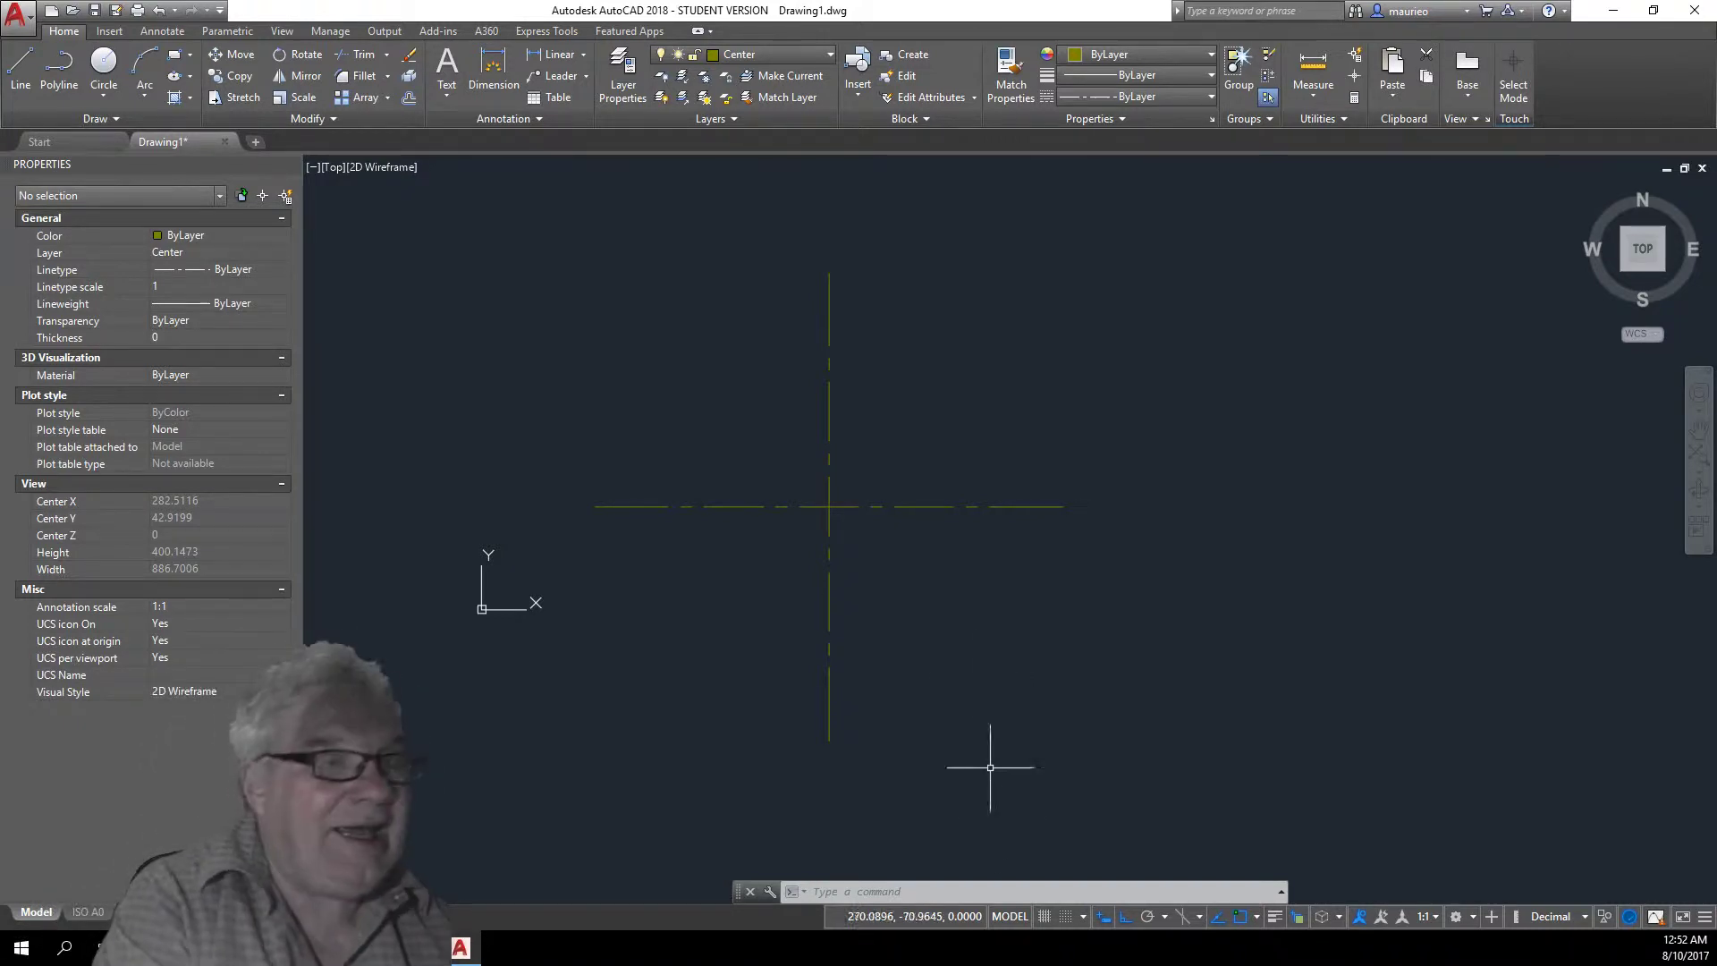
pyautogui.click(830, 55)
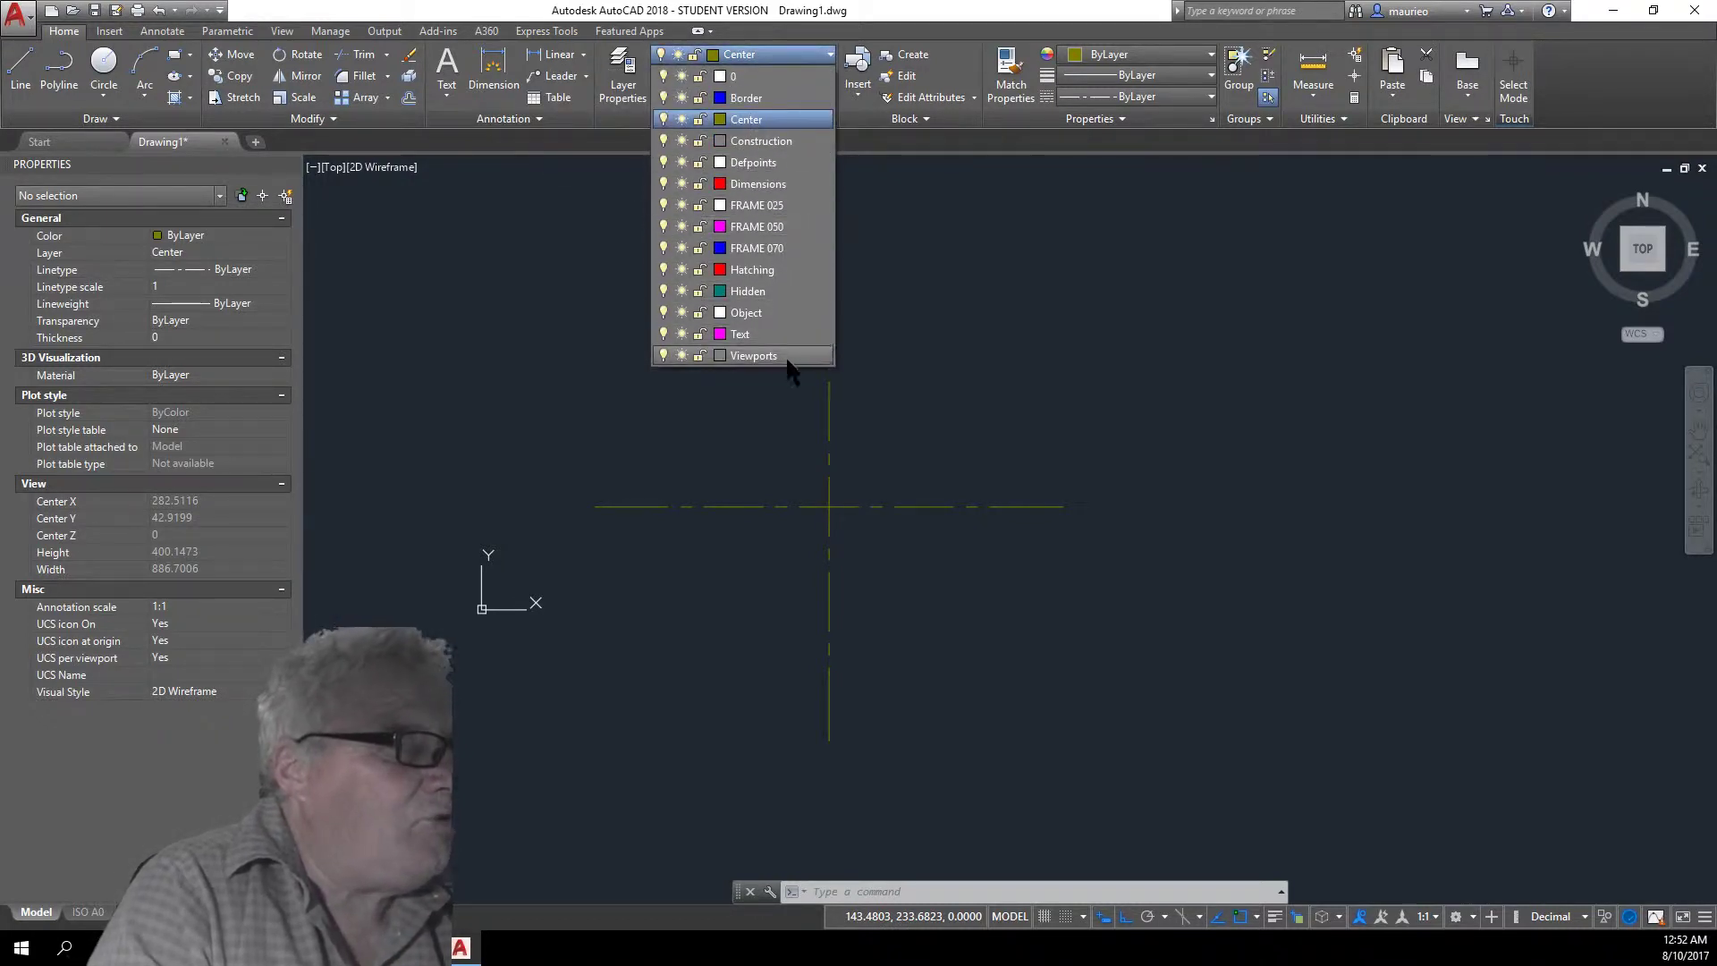
pyautogui.click(745, 313)
pyautogui.click(745, 309)
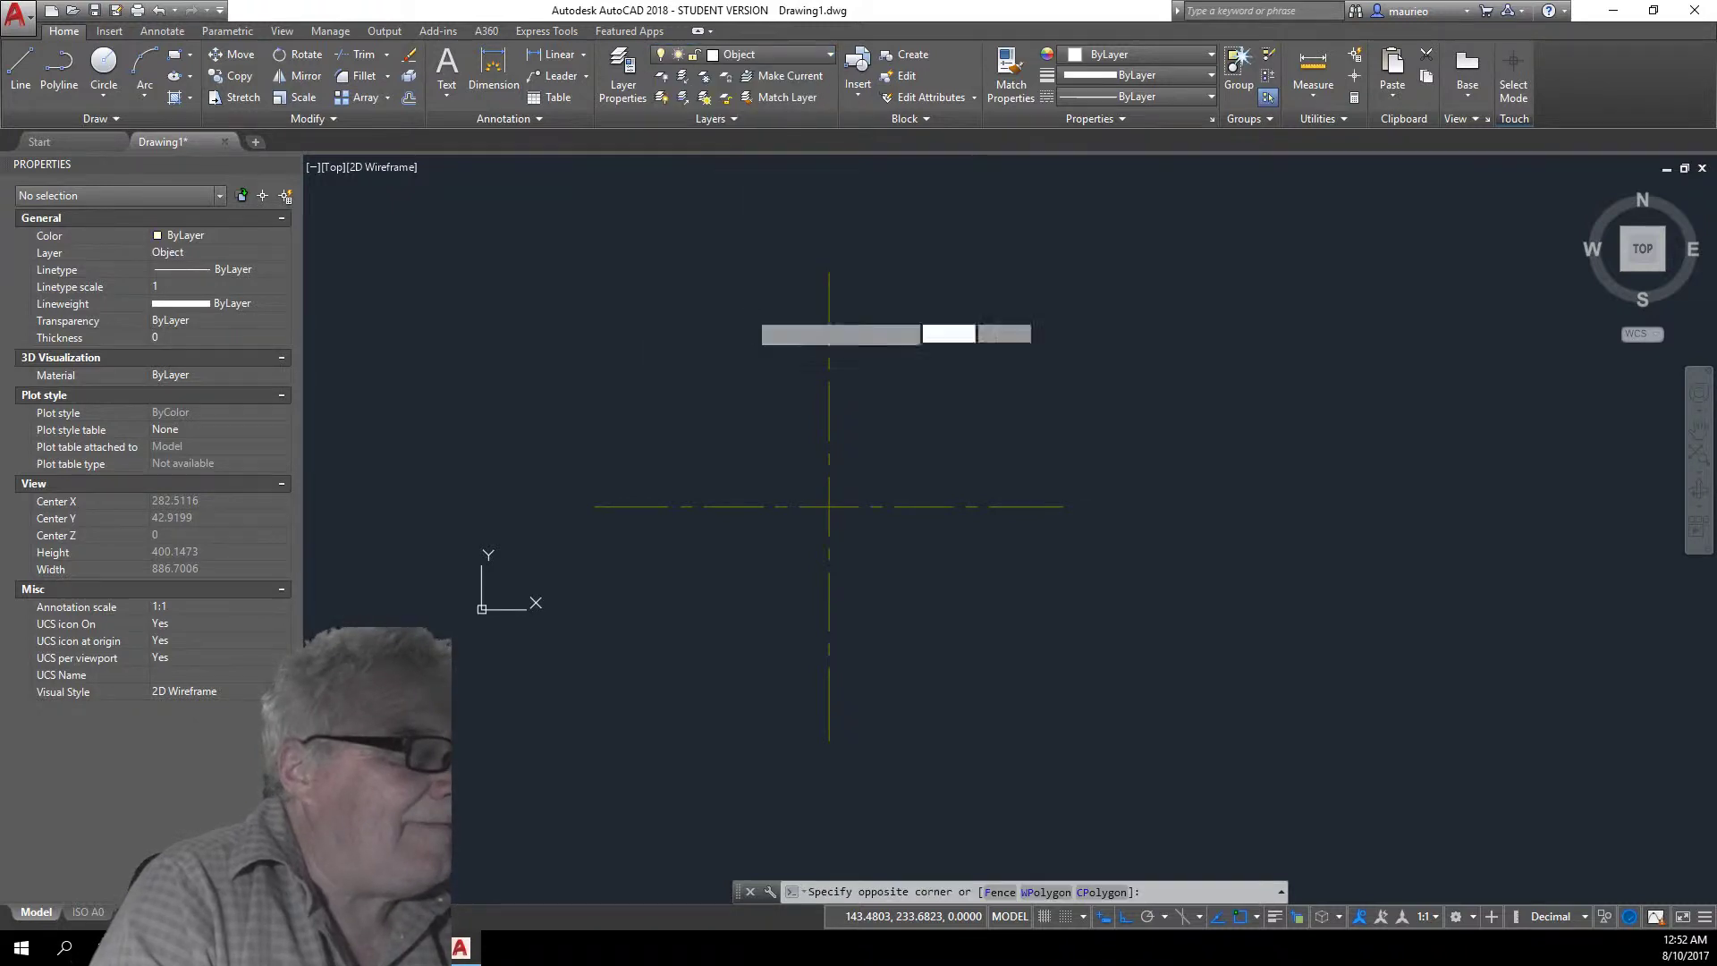
pyautogui.click(718, 308)
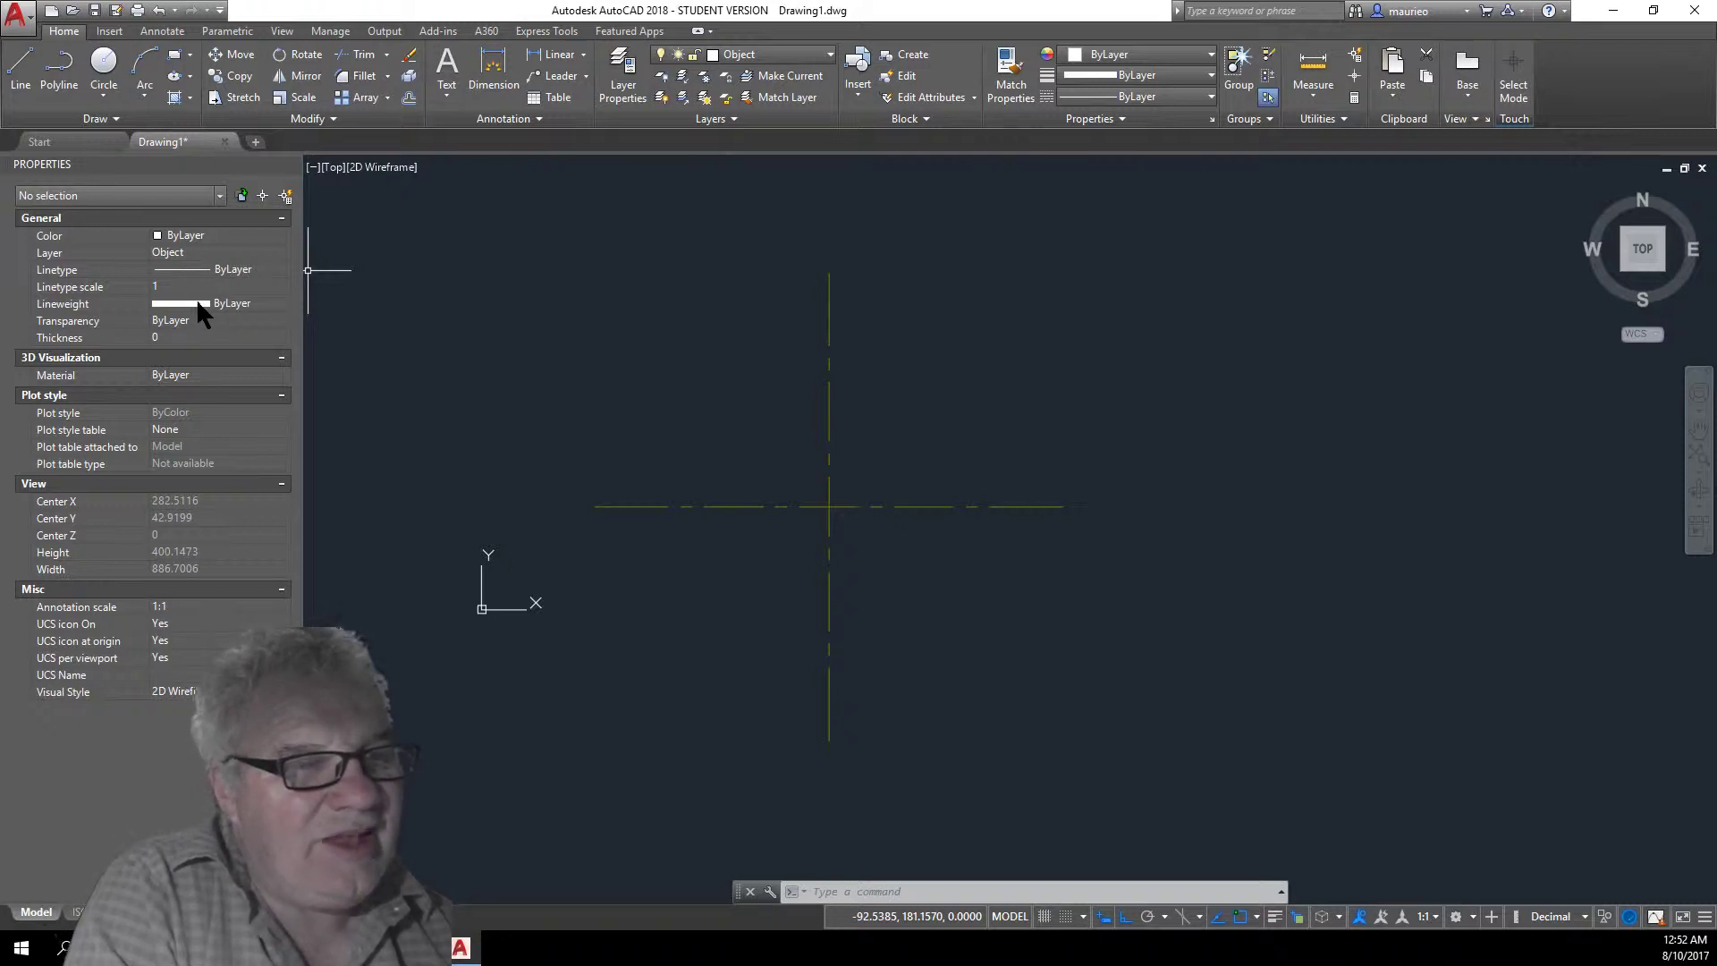
pyautogui.click(829, 52)
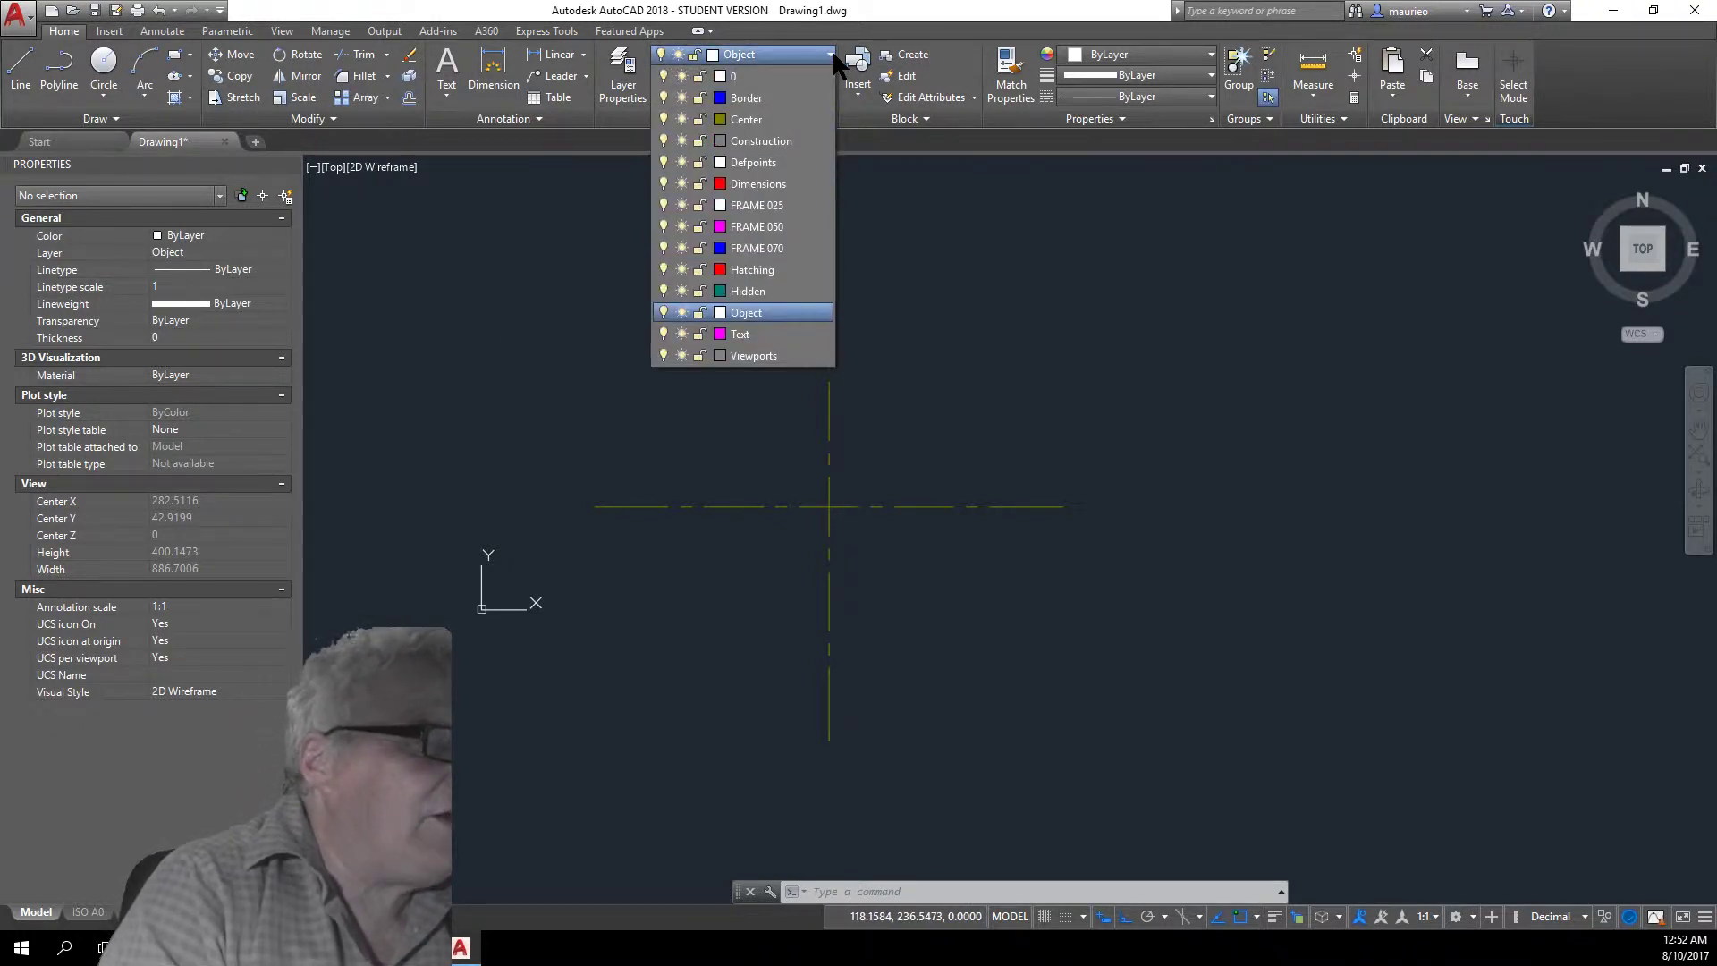
pyautogui.click(619, 90)
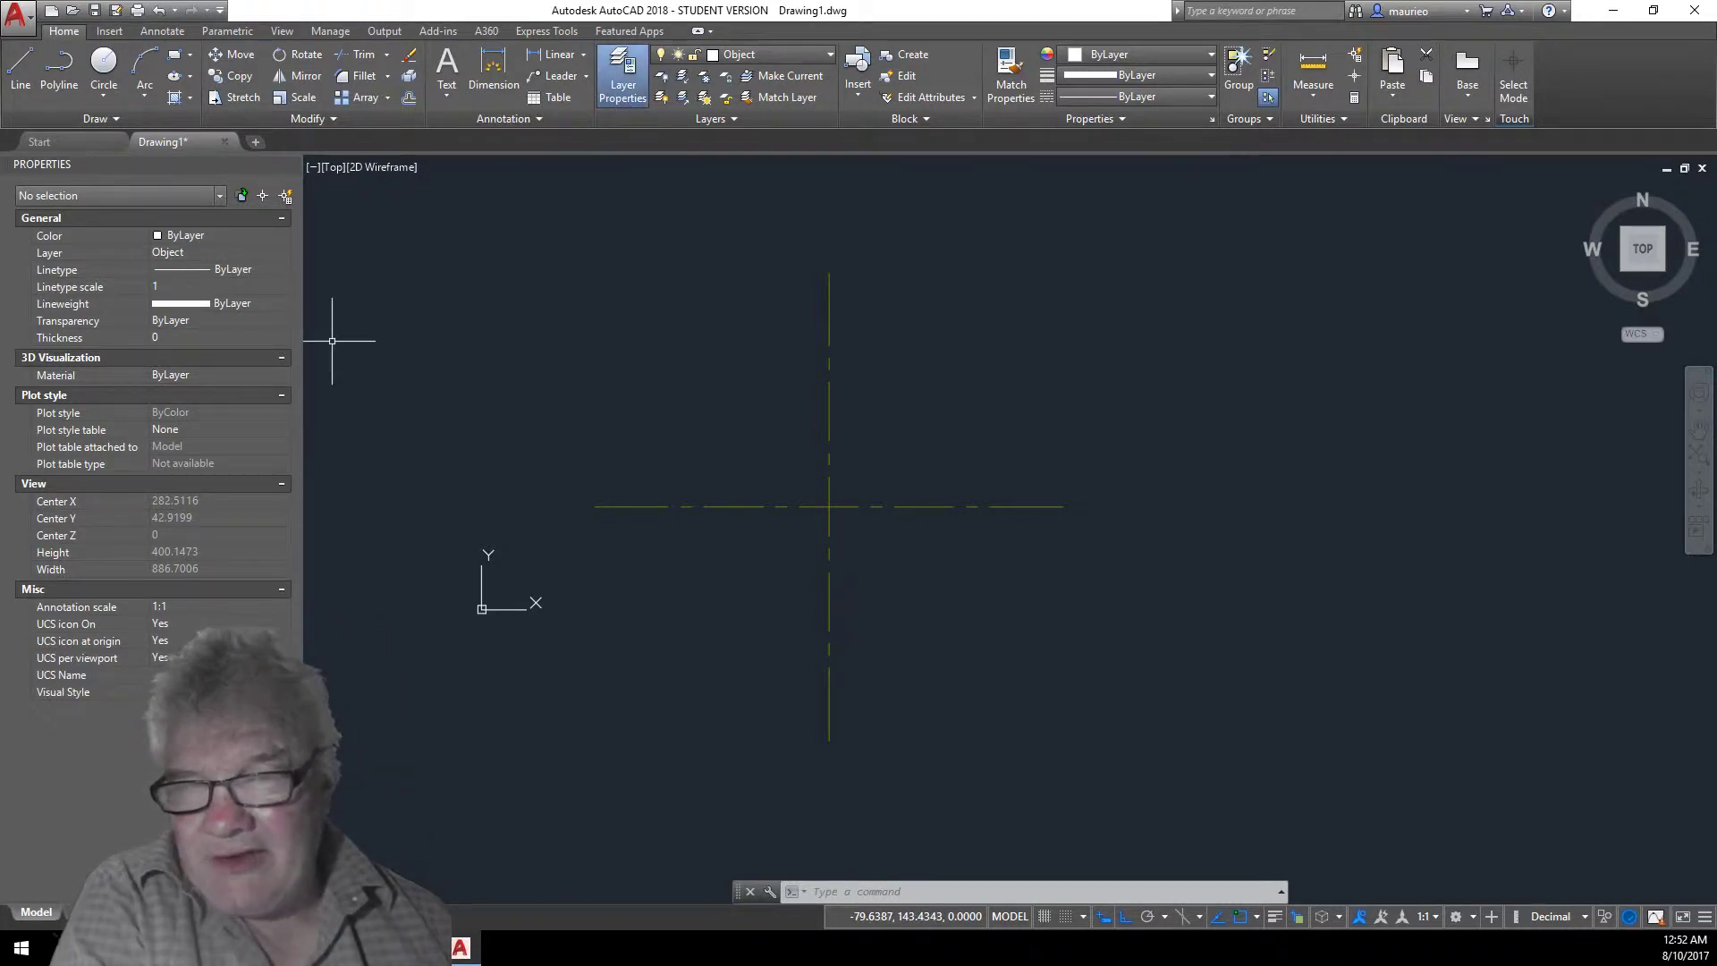
pyautogui.hotkey('alt', 'Tab')
pyautogui.moveTo(498, 139); pyautogui.dragTo(607, 132)
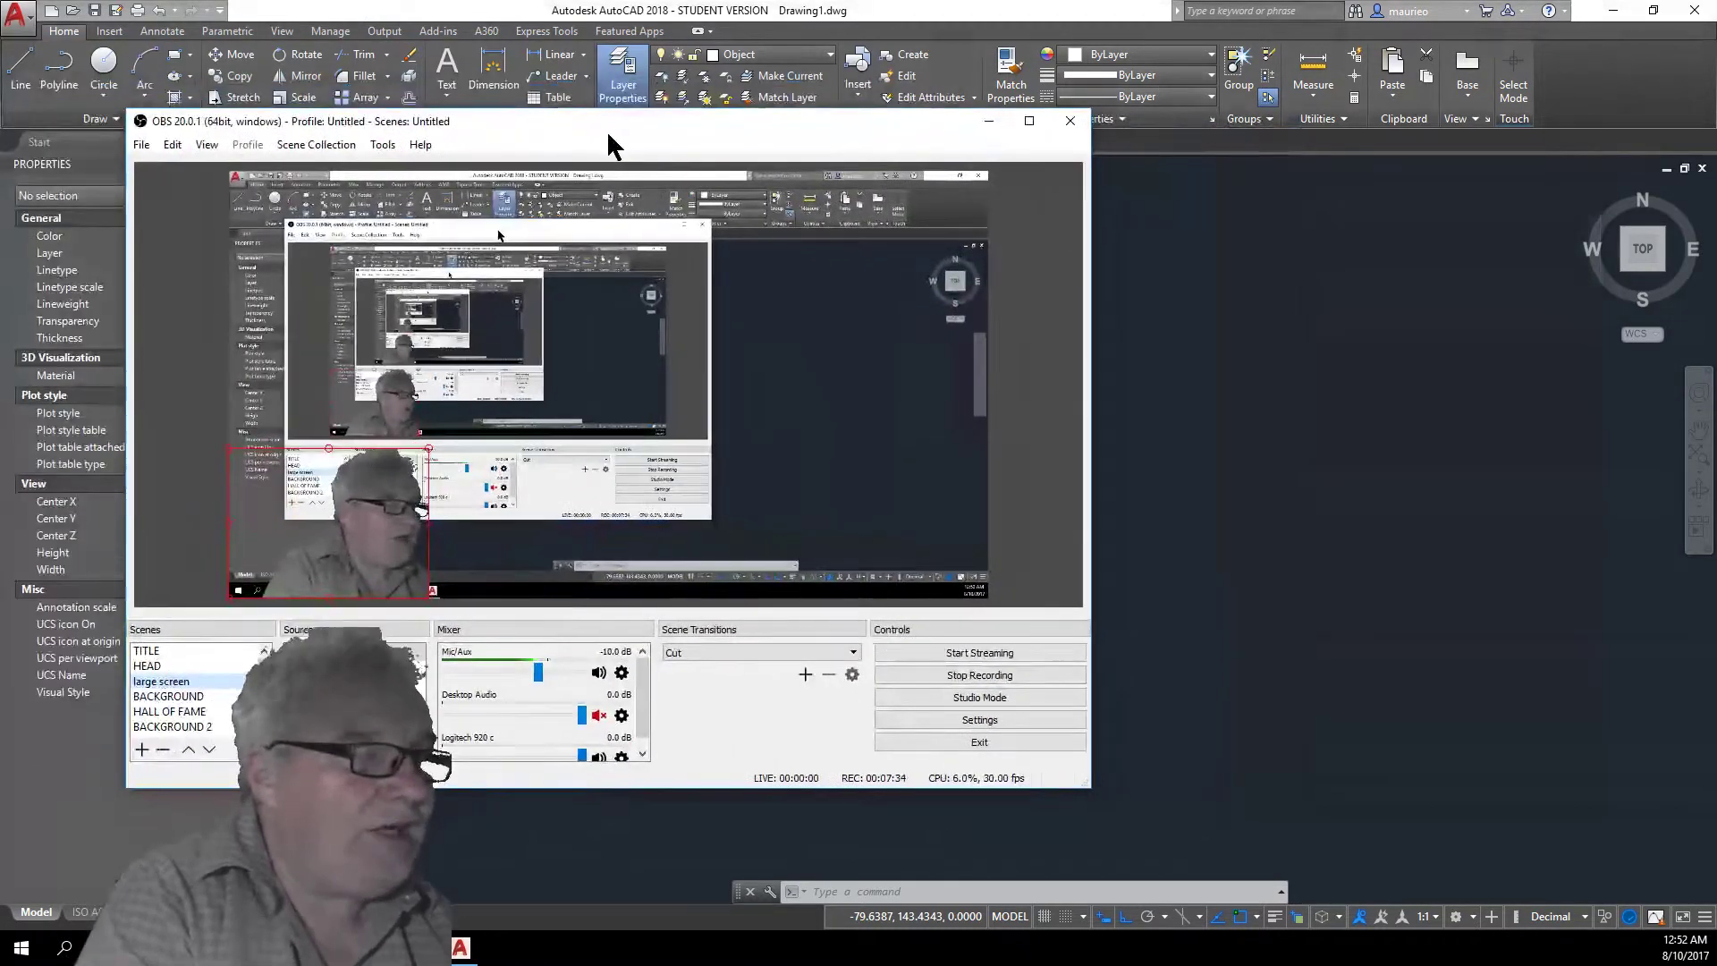
pyautogui.click(420, 947)
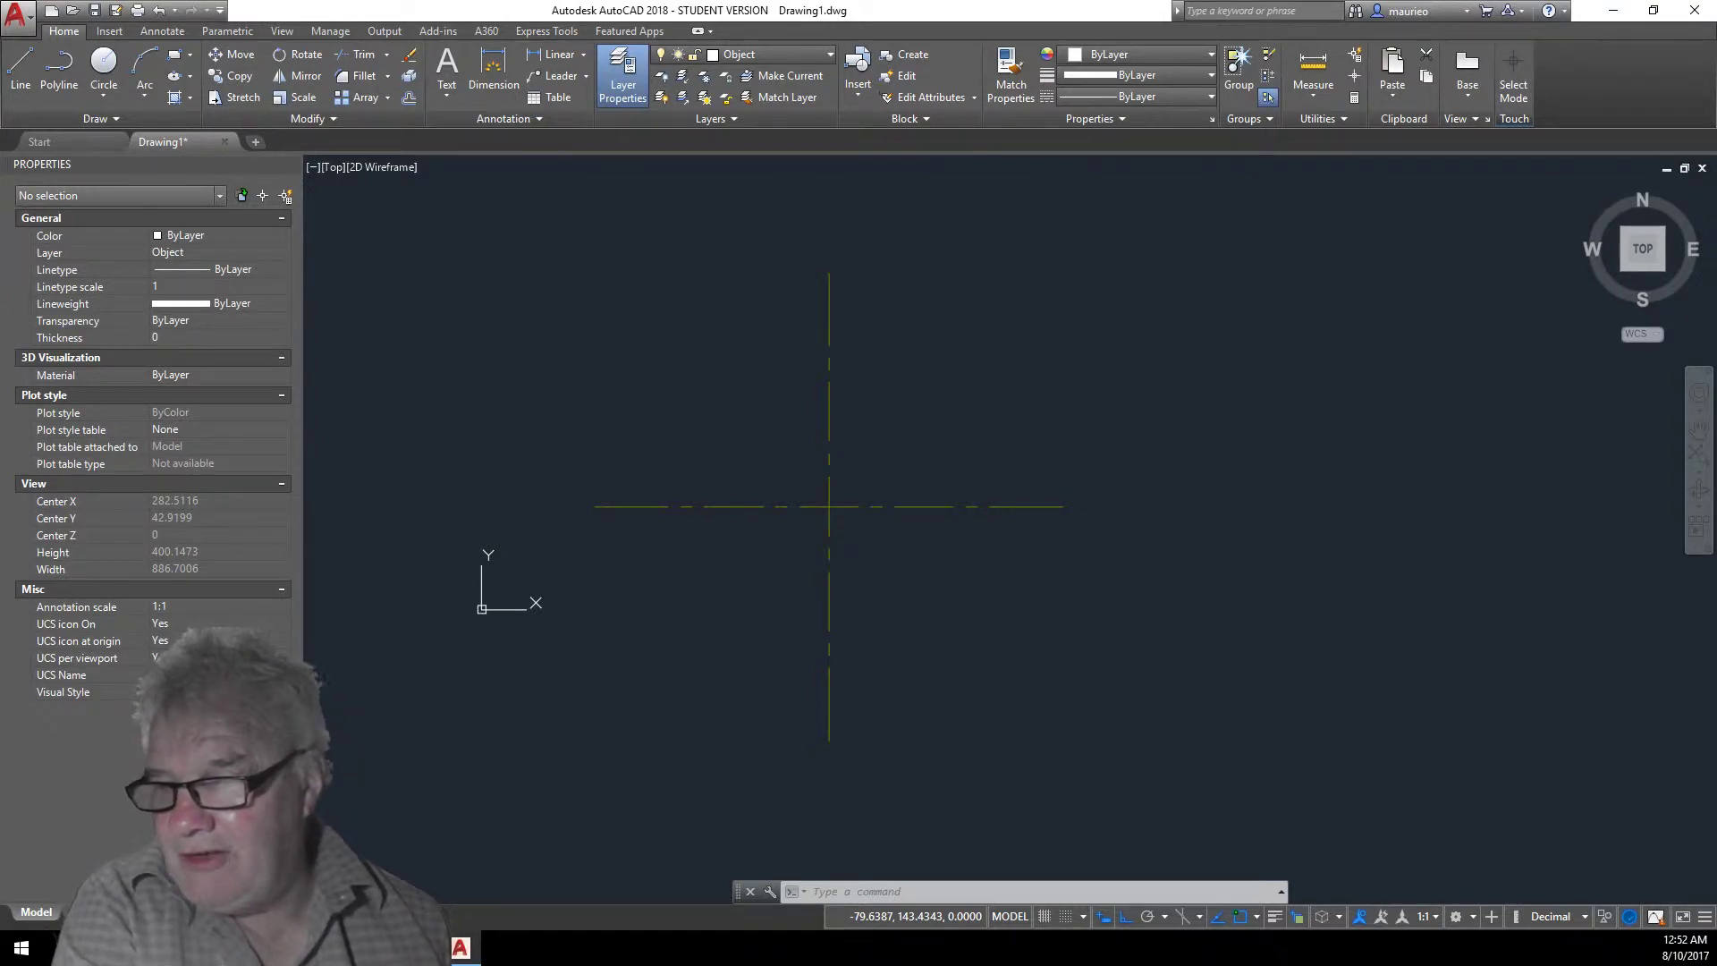
pyautogui.click(622, 76)
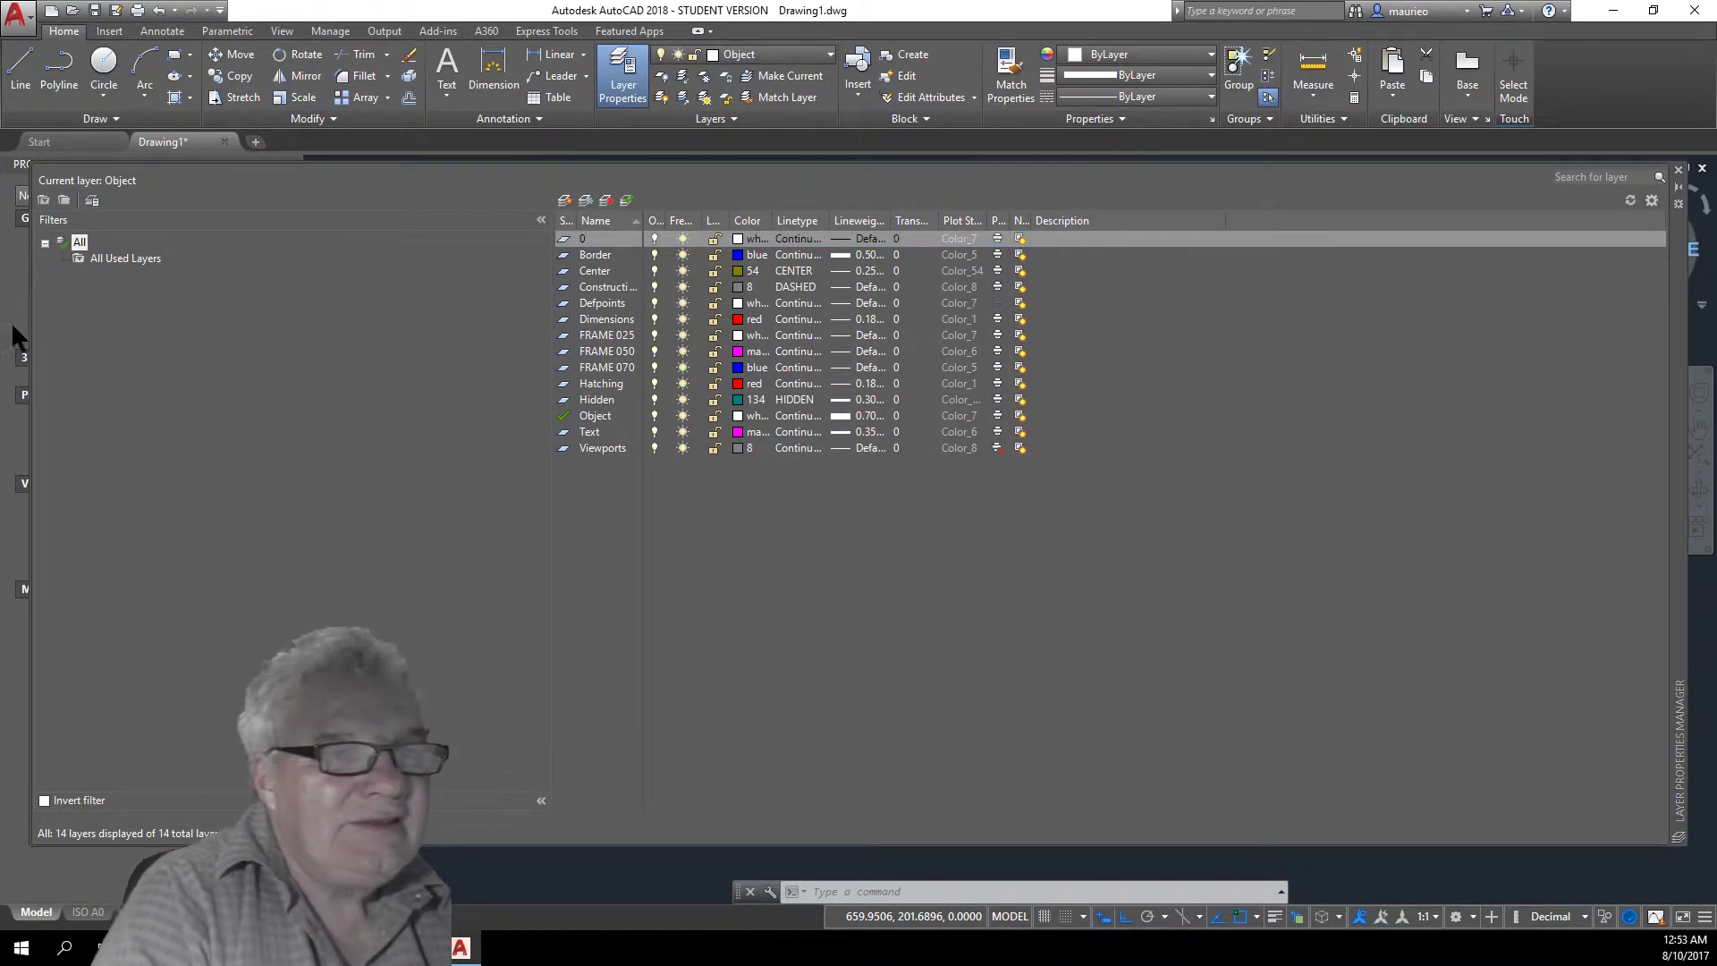
pyautogui.moveTo(28, 330)
pyautogui.mouseDown()
pyautogui.moveTo(548, 341)
pyautogui.moveTo(1061, 295)
pyautogui.mouseUp()
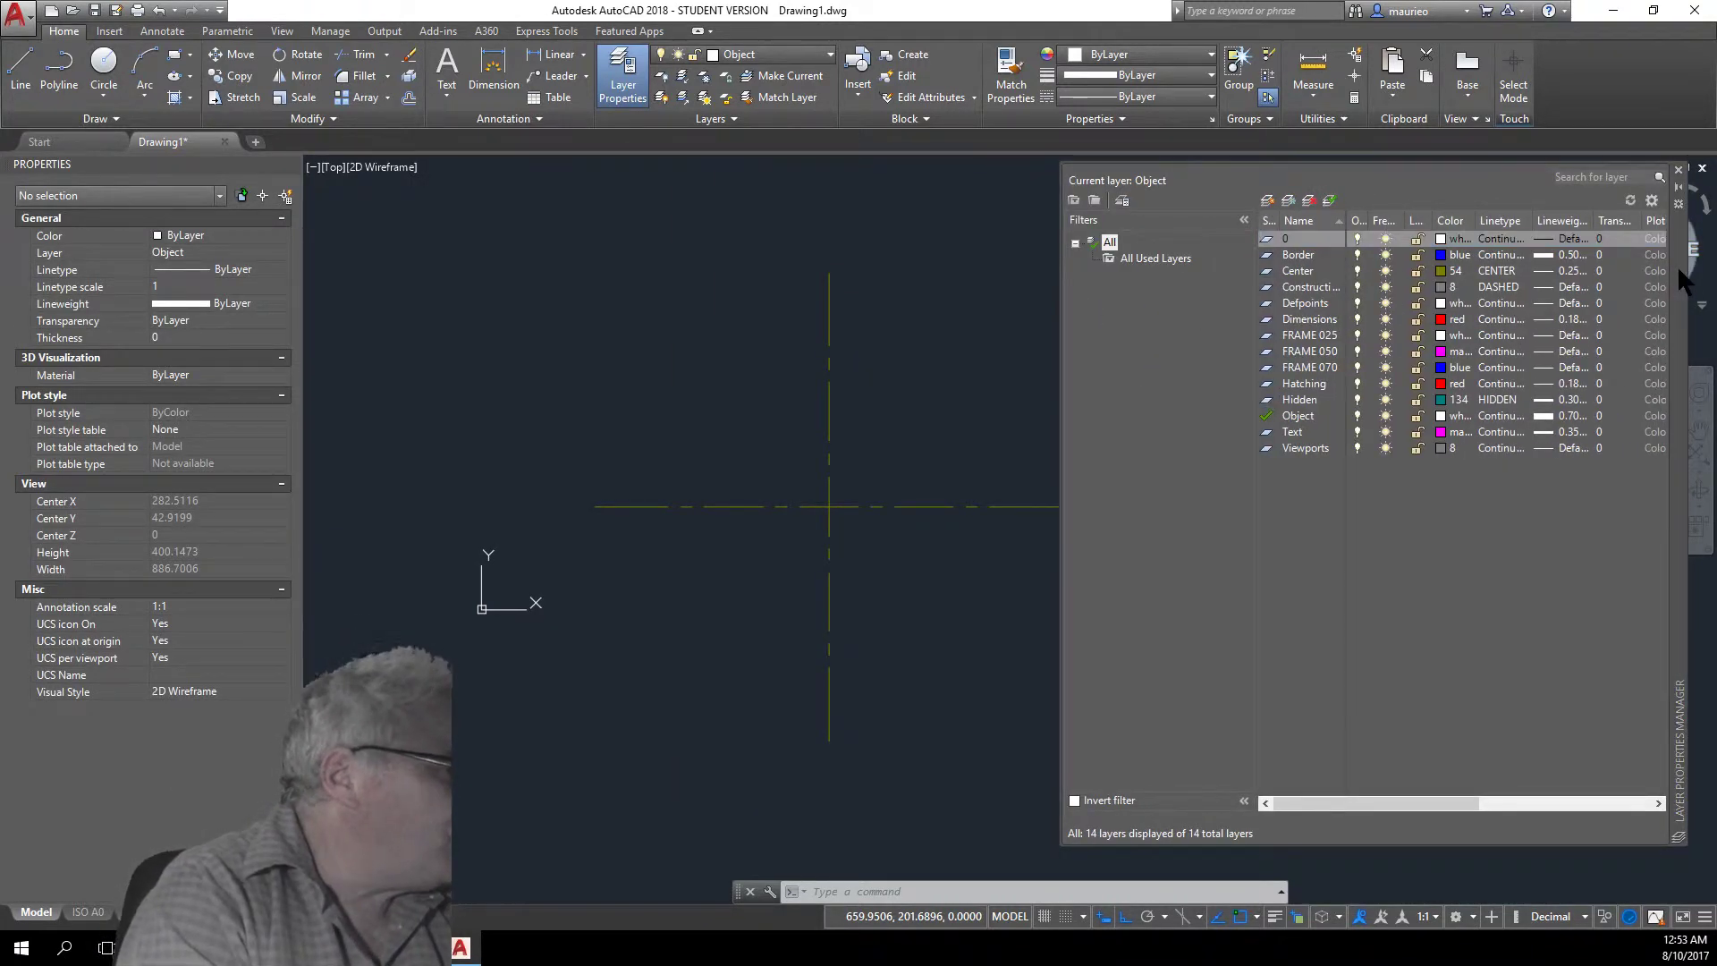
pyautogui.moveTo(1673, 265); pyautogui.dragTo(921, 300)
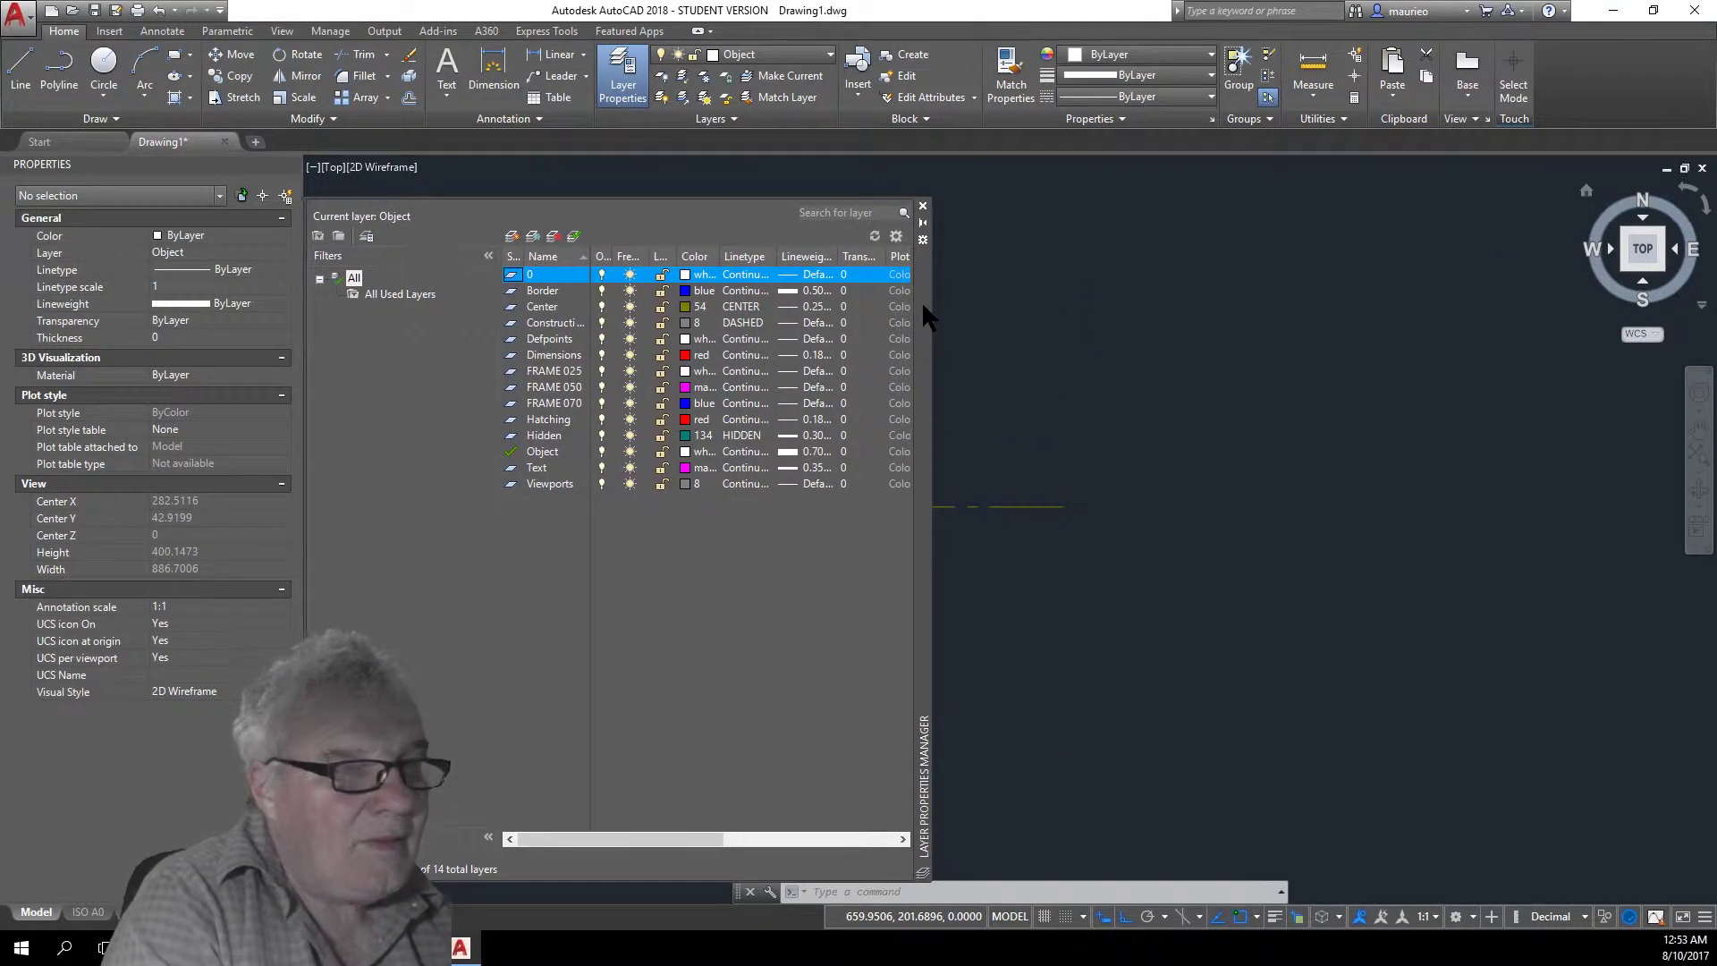
pyautogui.moveTo(304, 390); pyautogui.dragTo(499, 391)
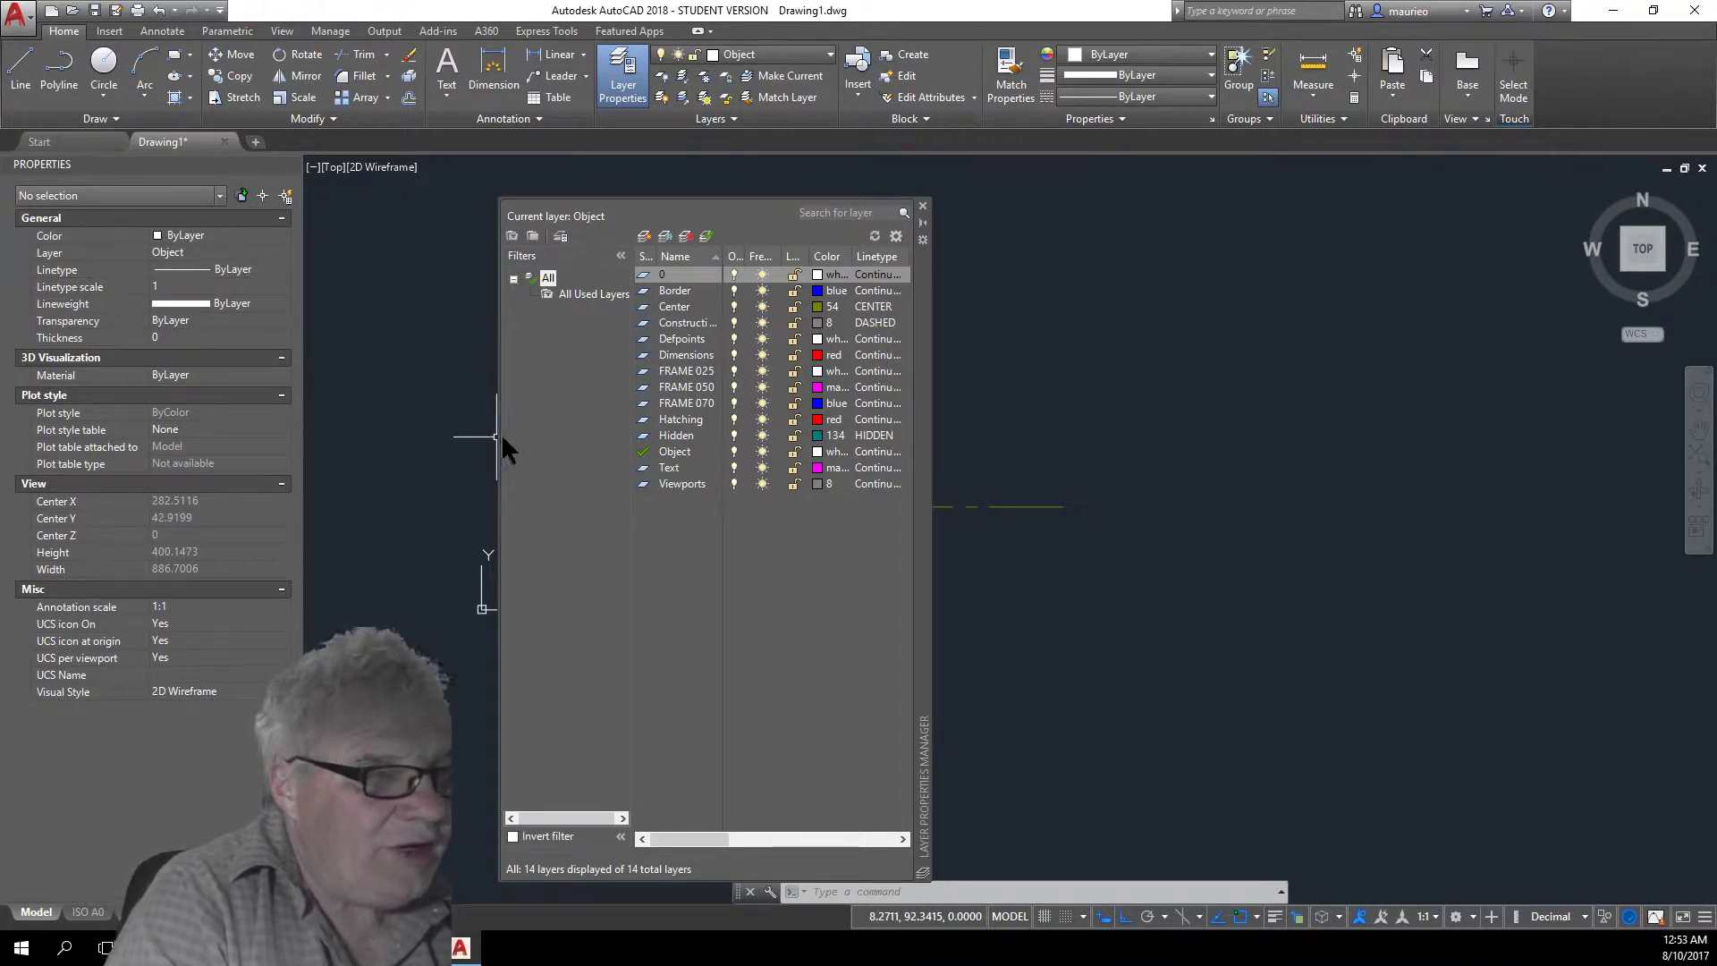
pyautogui.moveTo(501, 436); pyautogui.dragTo(177, 393)
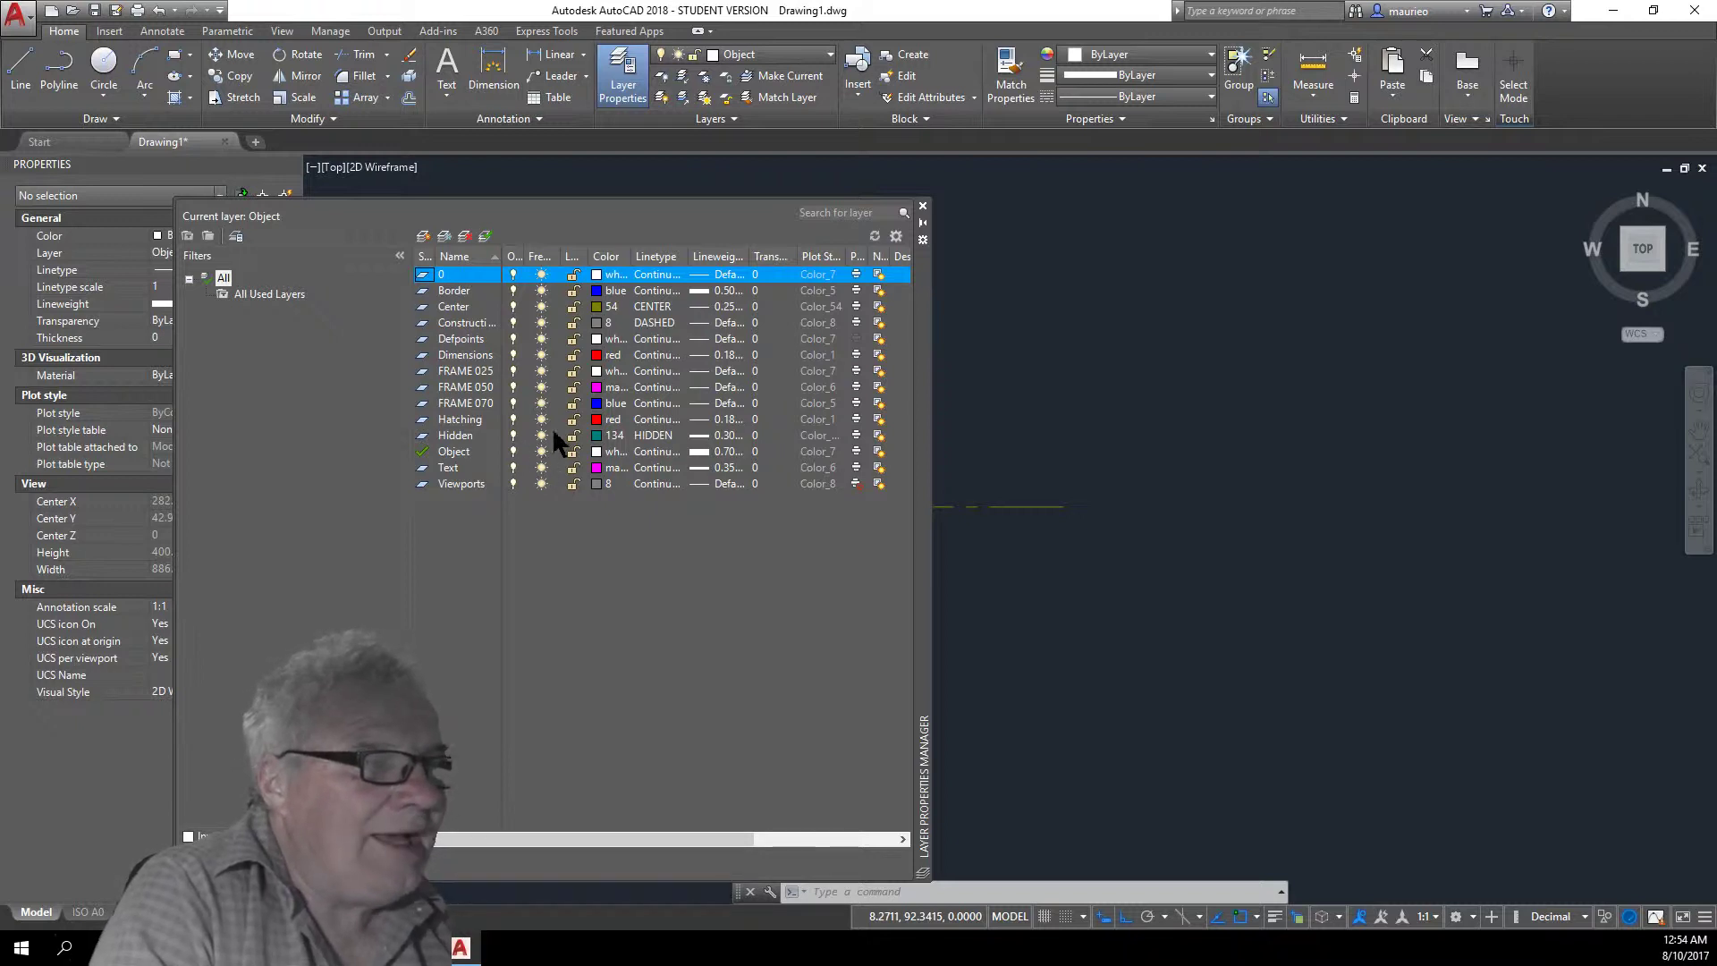
pyautogui.moveTo(565, 257); pyautogui.dragTo(592, 258)
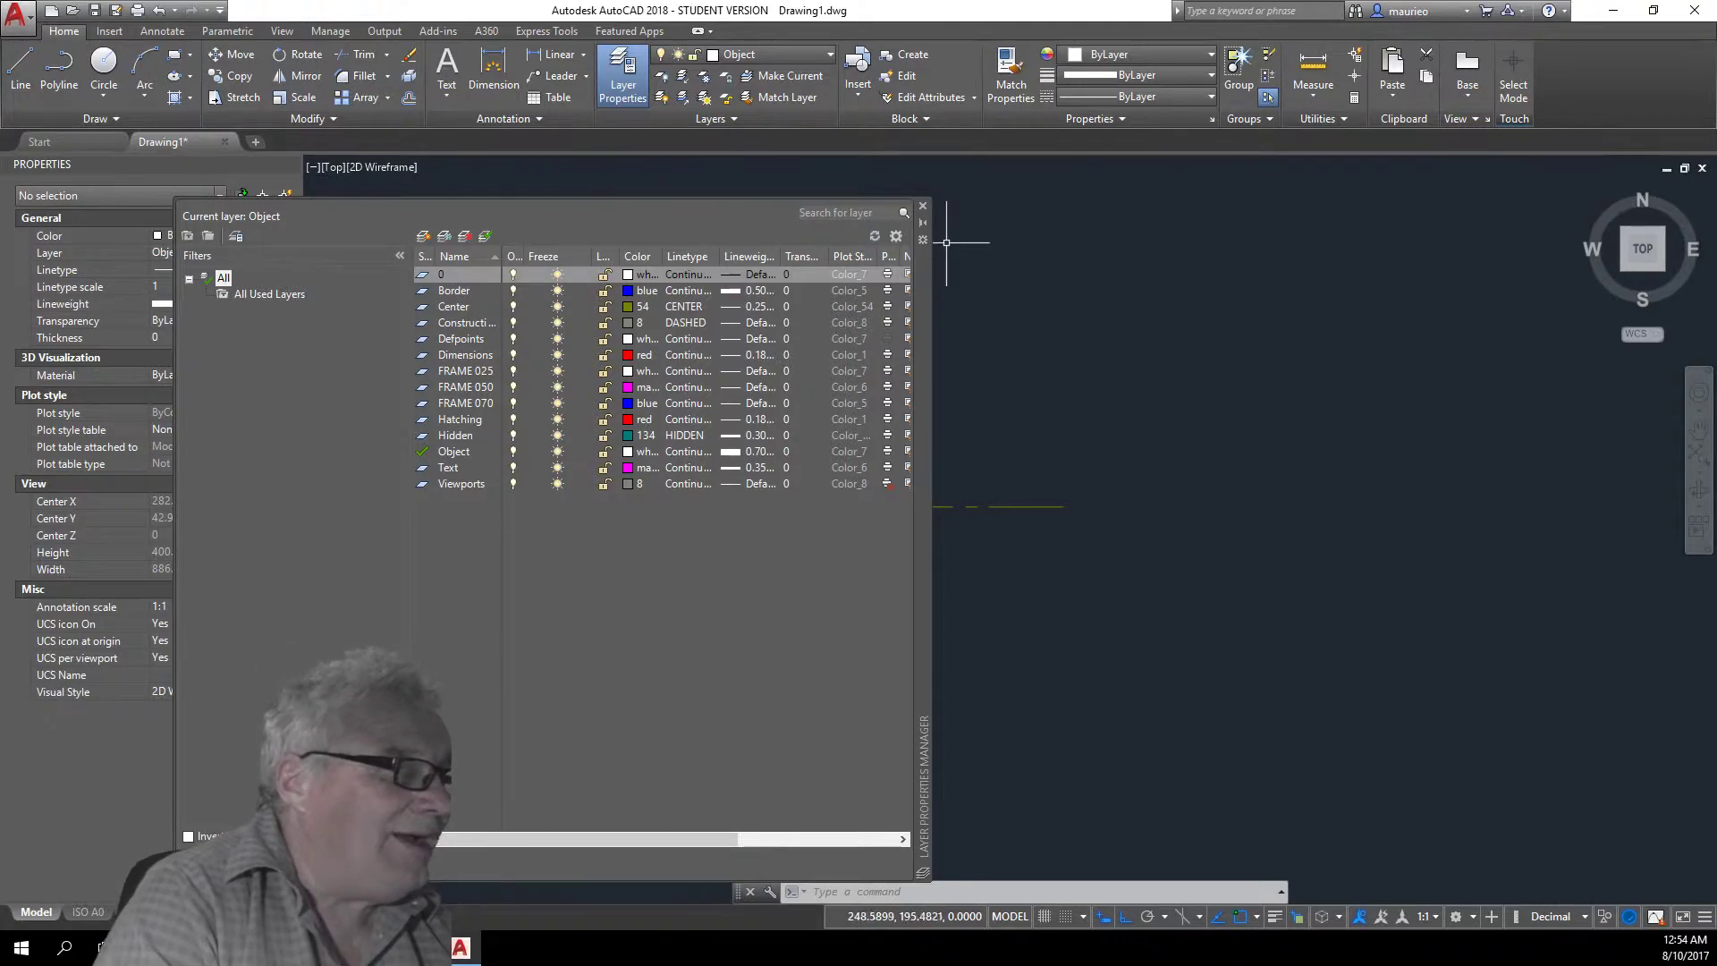
pyautogui.click(923, 207)
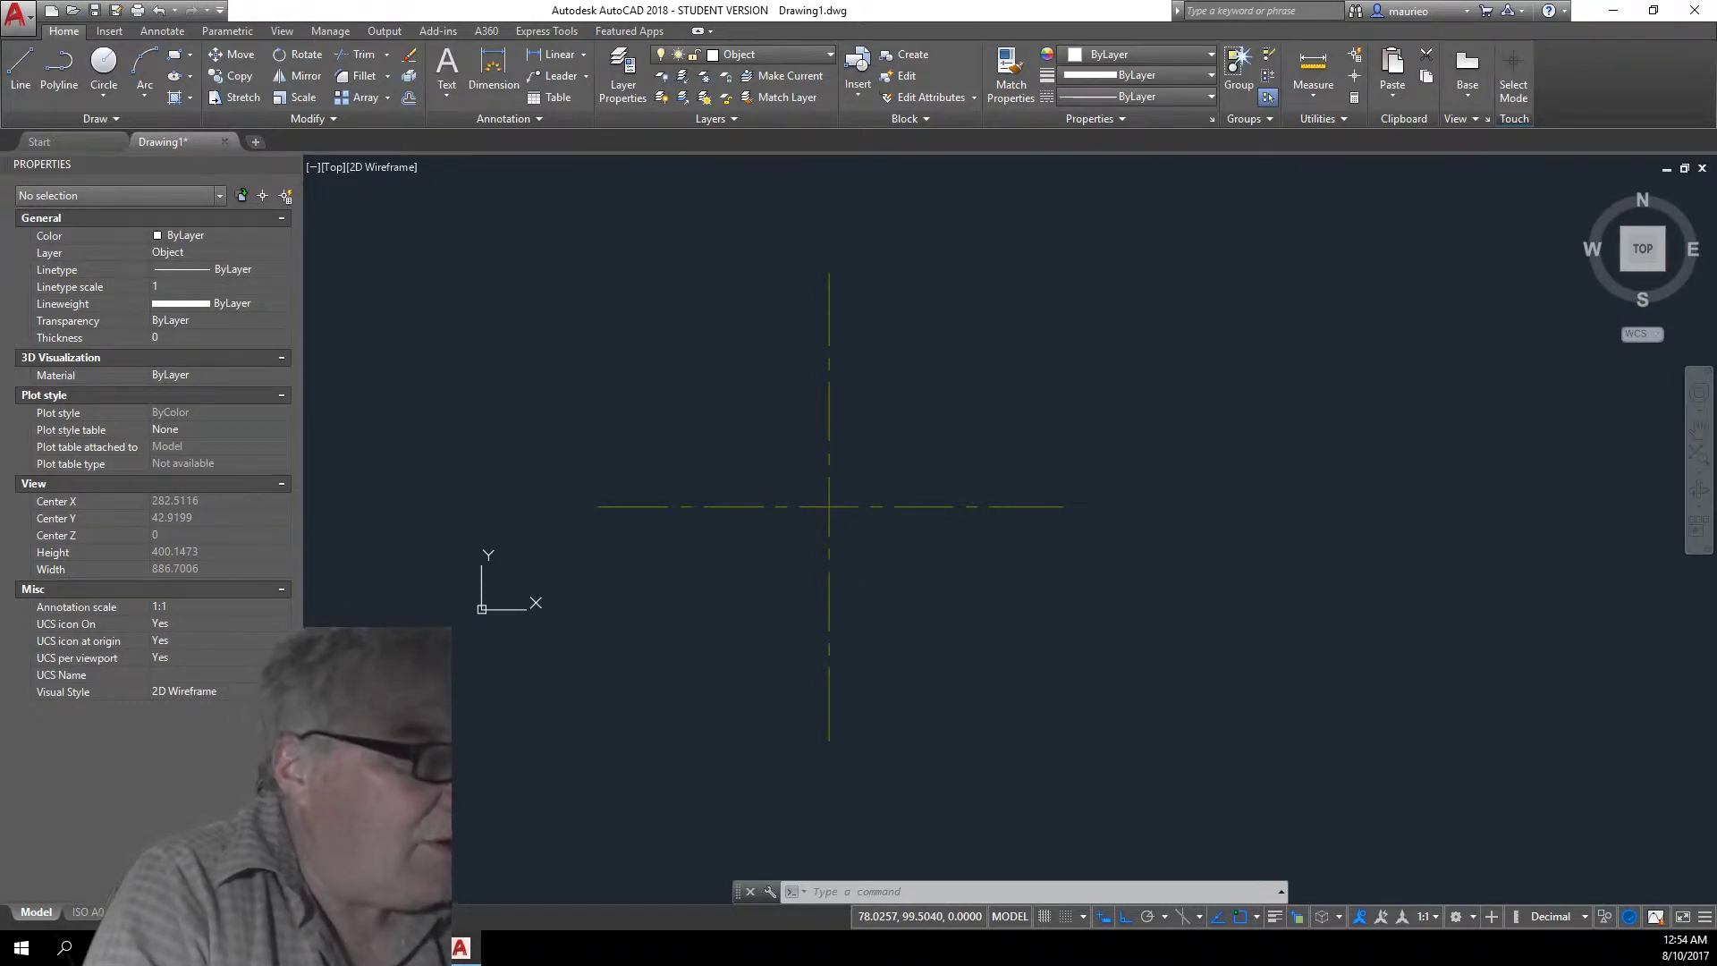
# - Draw a radius-100 circle at the centre-line crossing and turn on lineweight display
pyautogui.write('c')
pyautogui.press('Return')
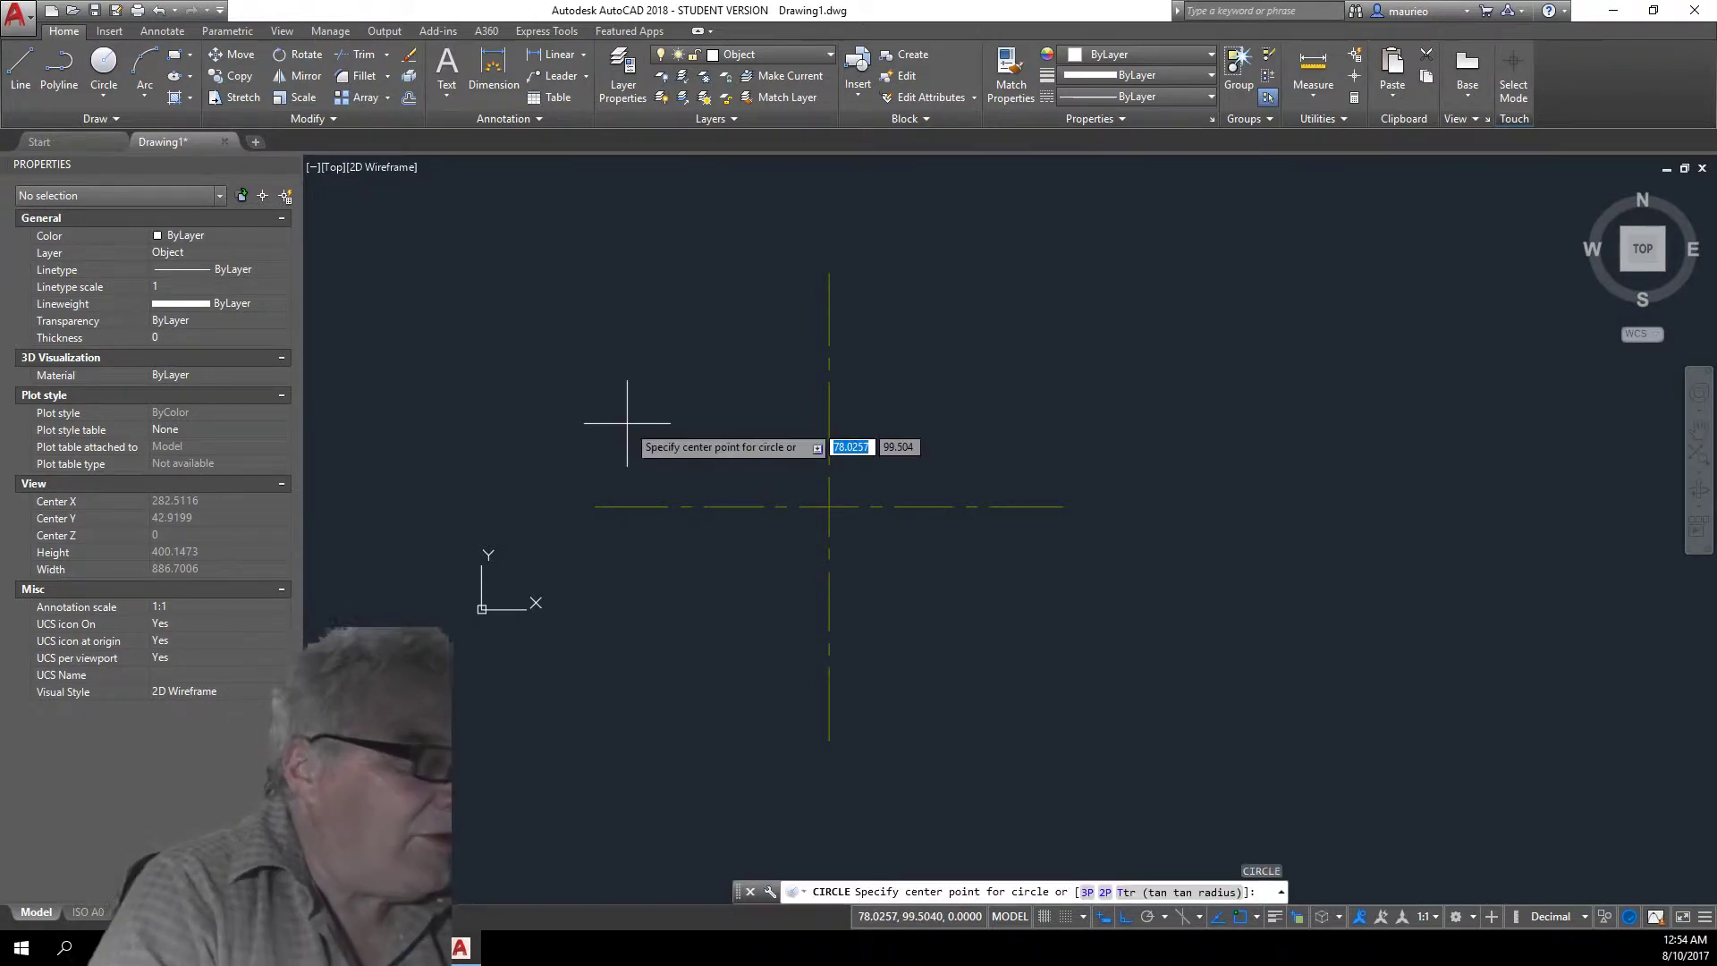
pyautogui.click(829, 506)
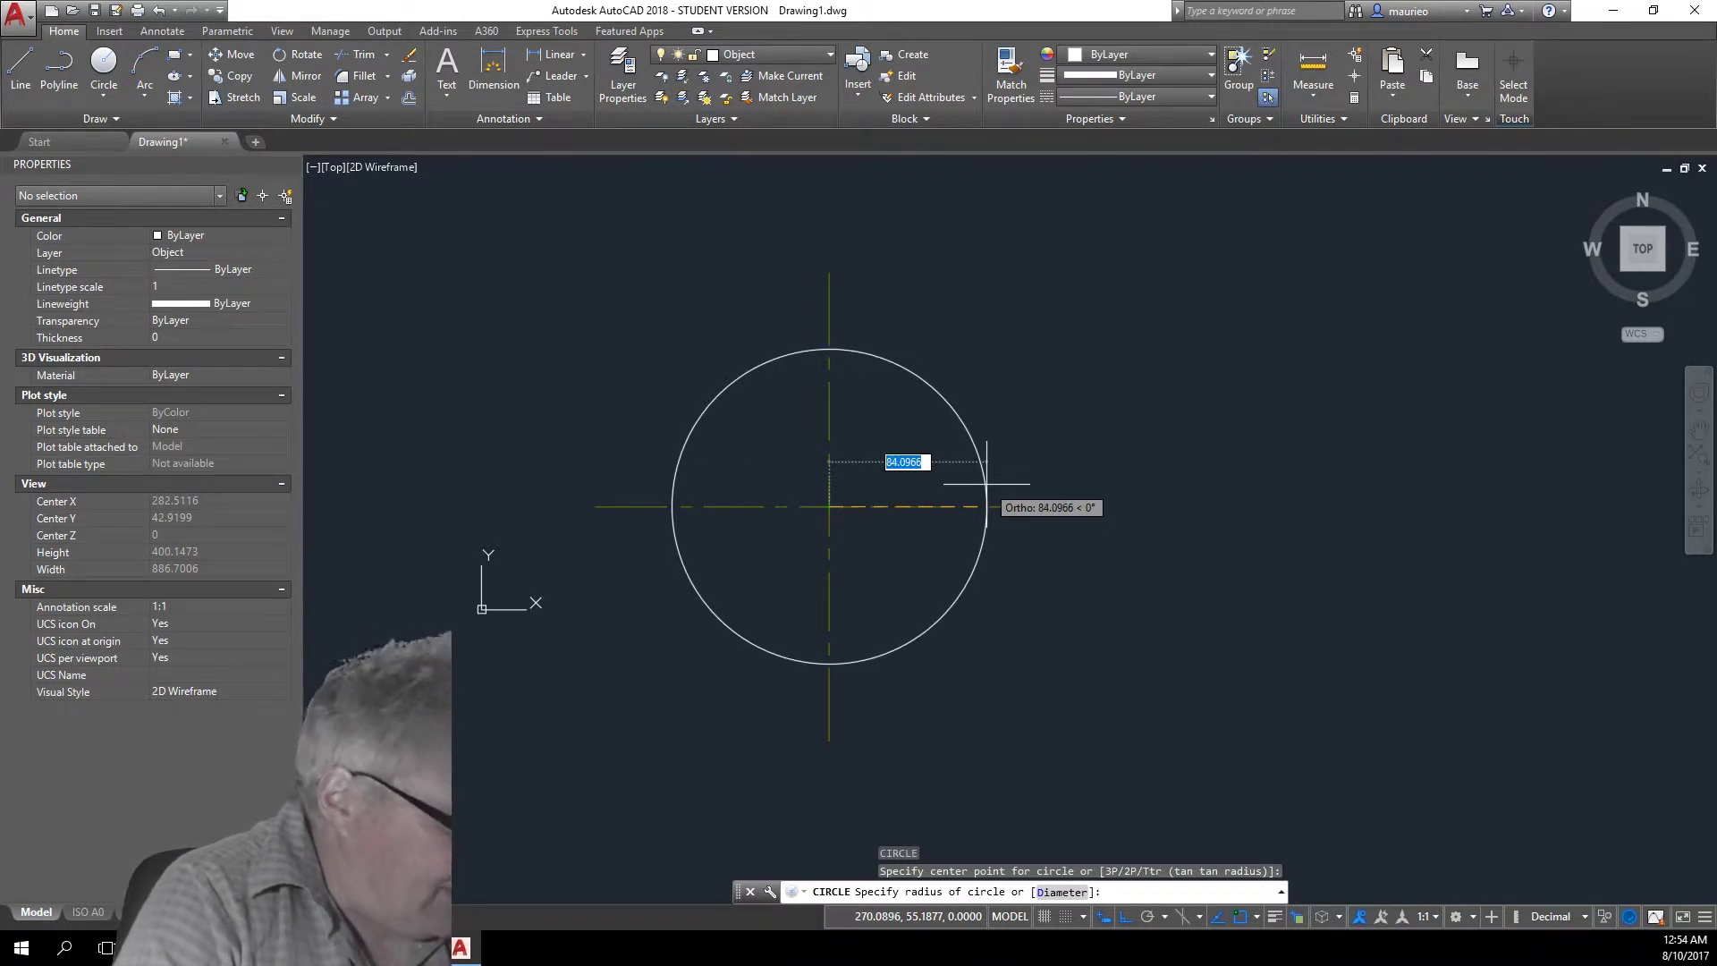
pyautogui.write('100')
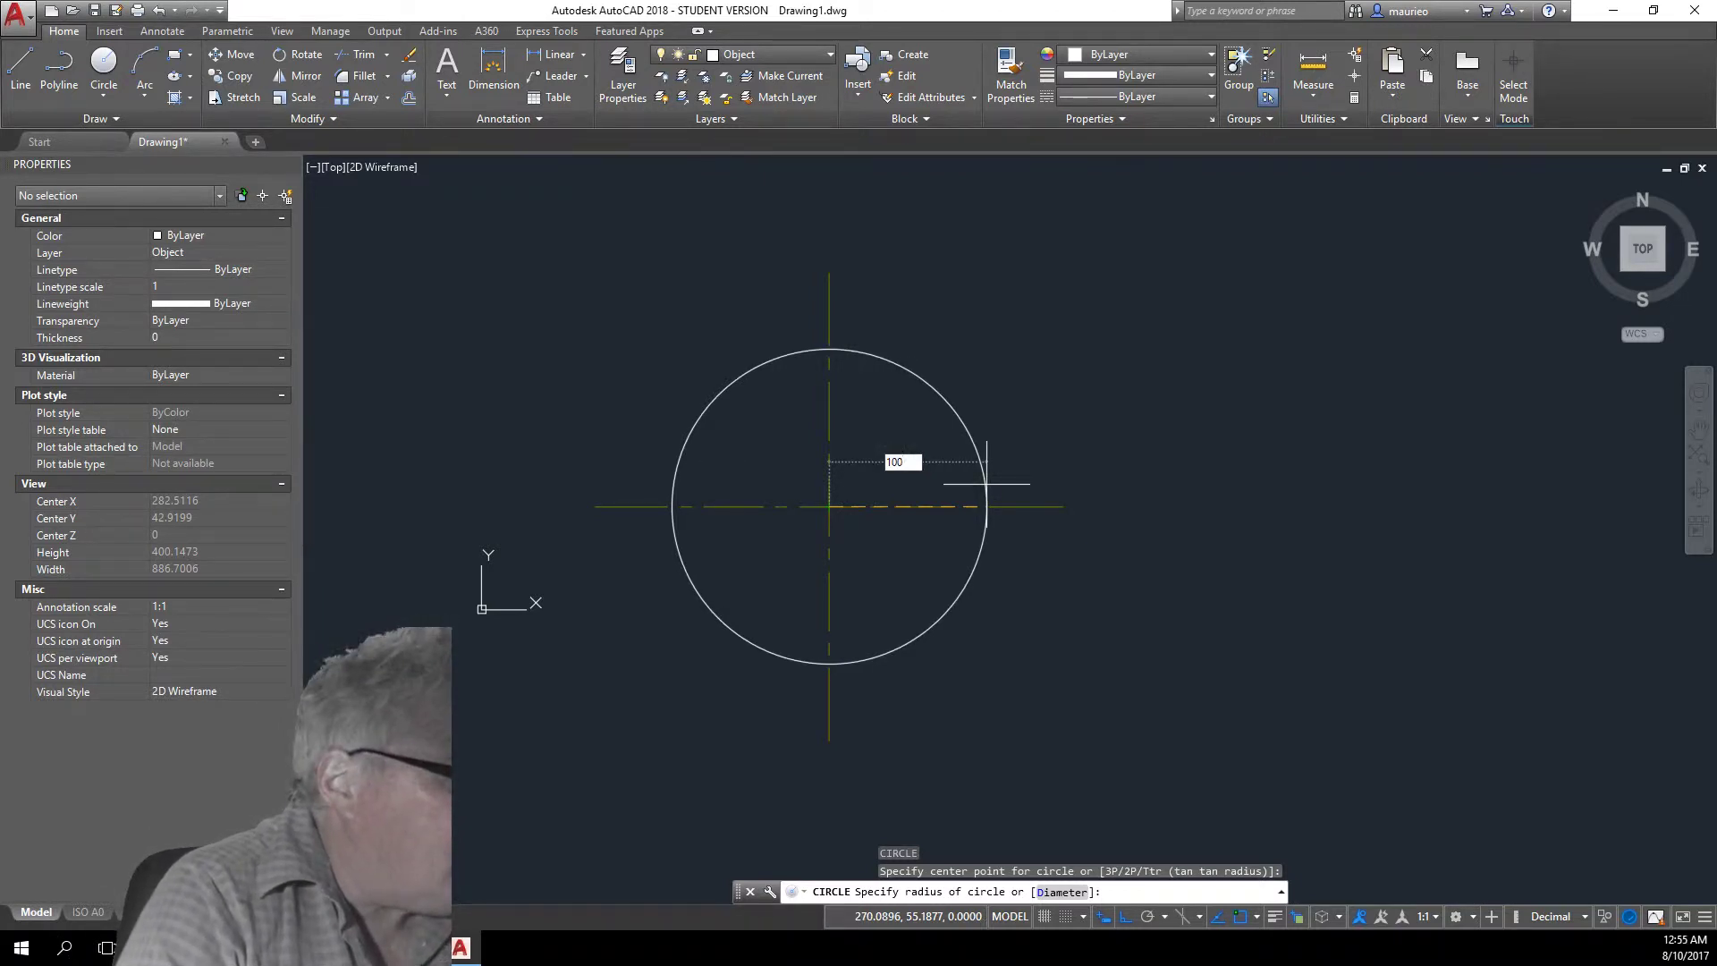
pyautogui.press('Return')
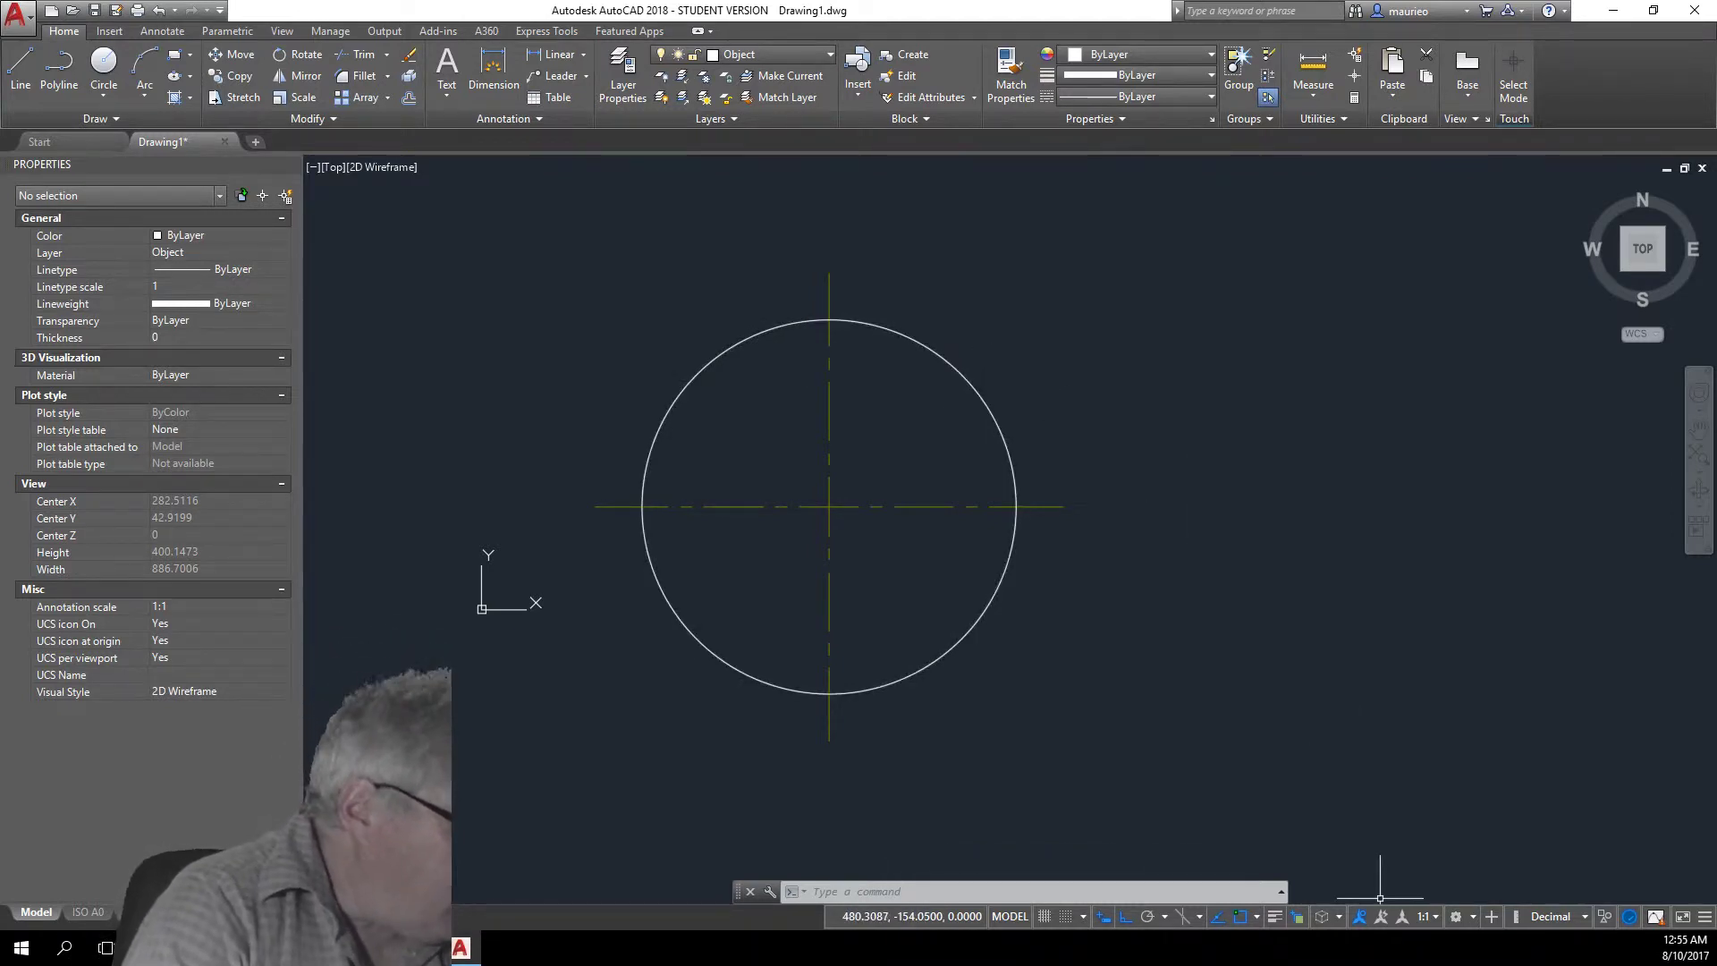
pyautogui.click(1274, 917)
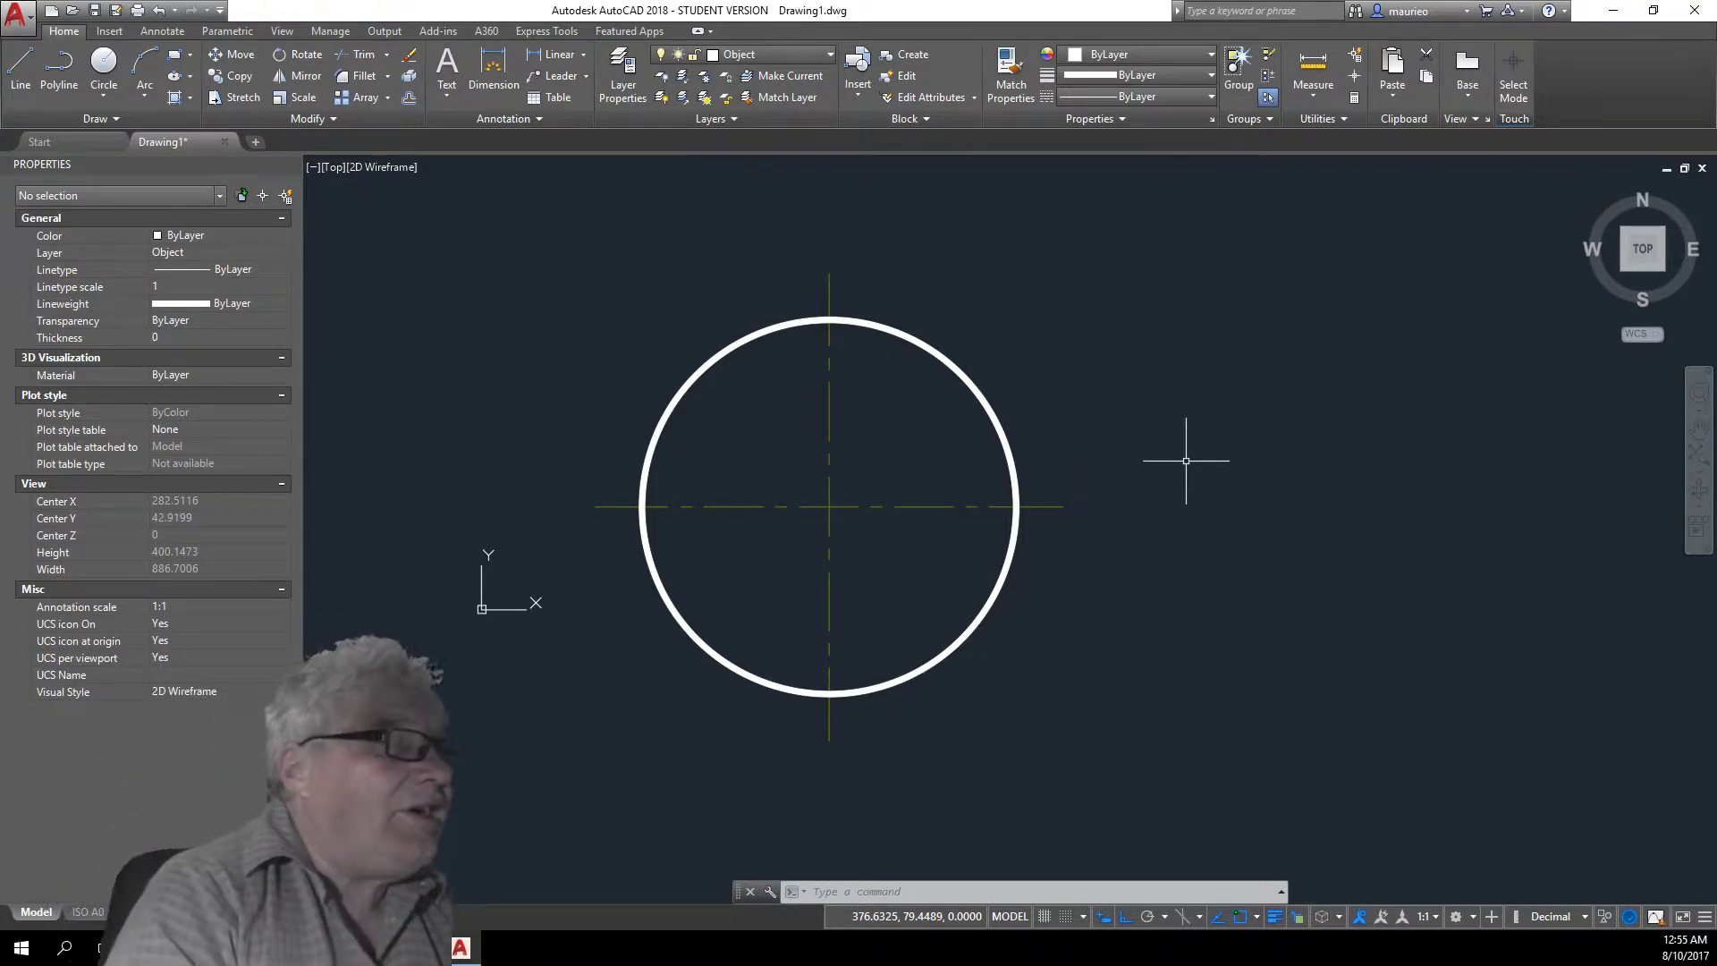
# - Make Hidden the current layer and draw a radius-50 circle at the centre-line crossing
pyautogui.click(827, 49)
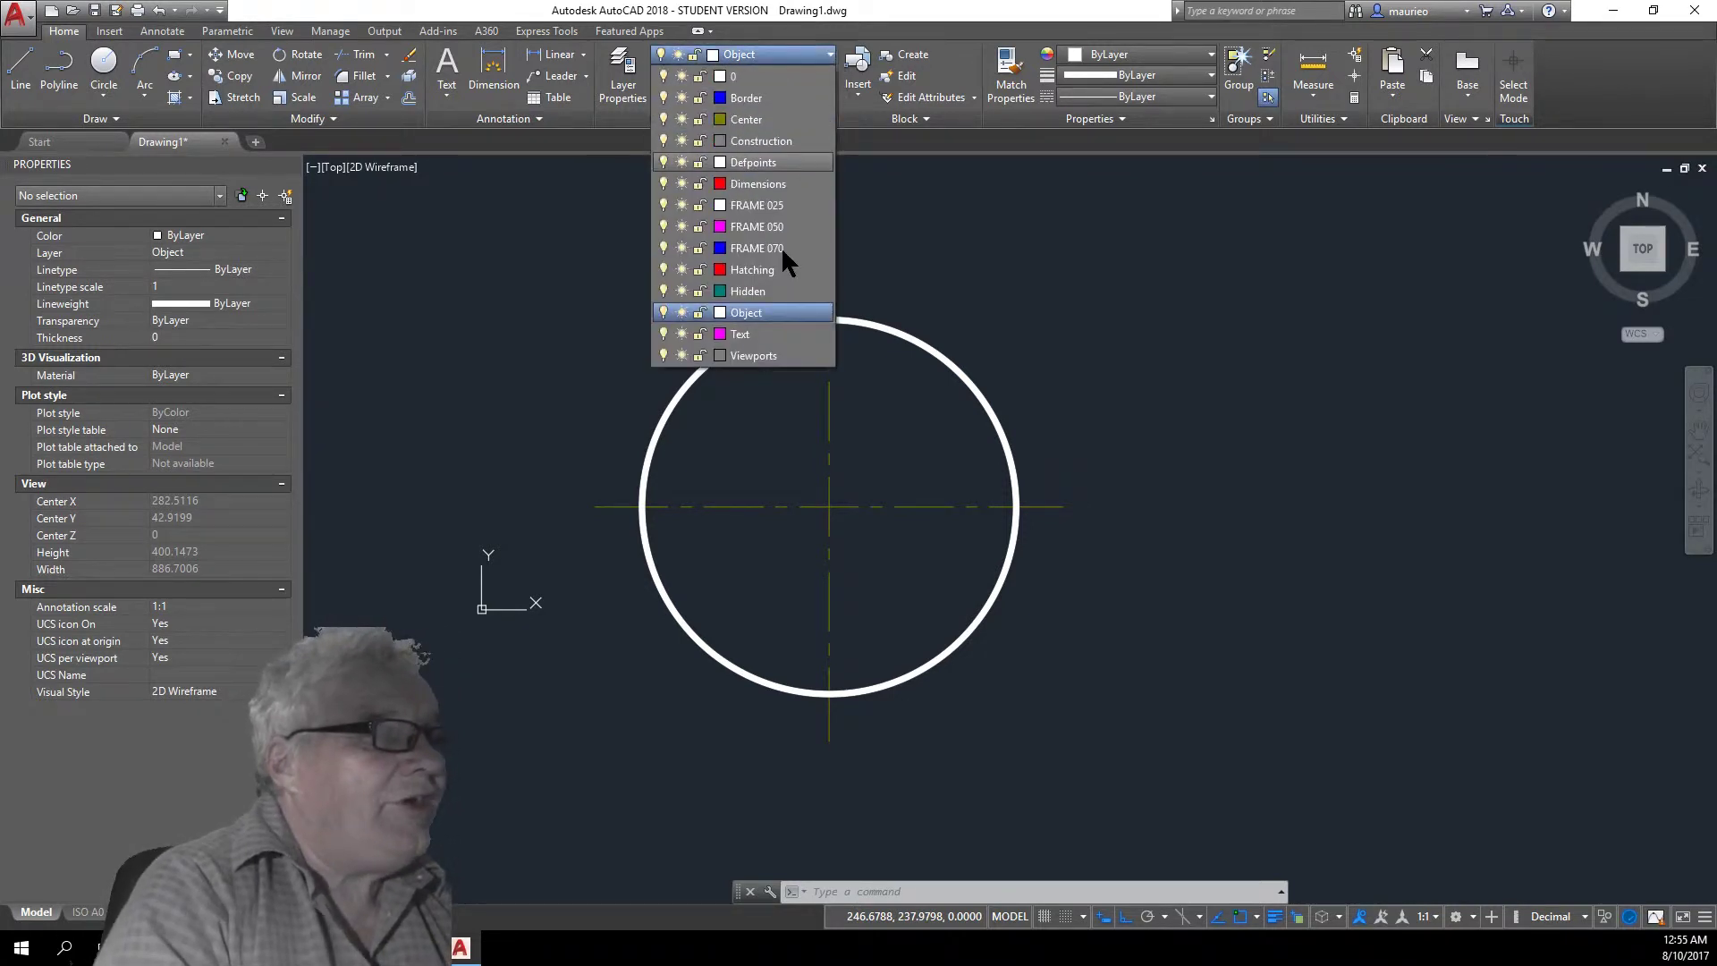
pyautogui.click(730, 295)
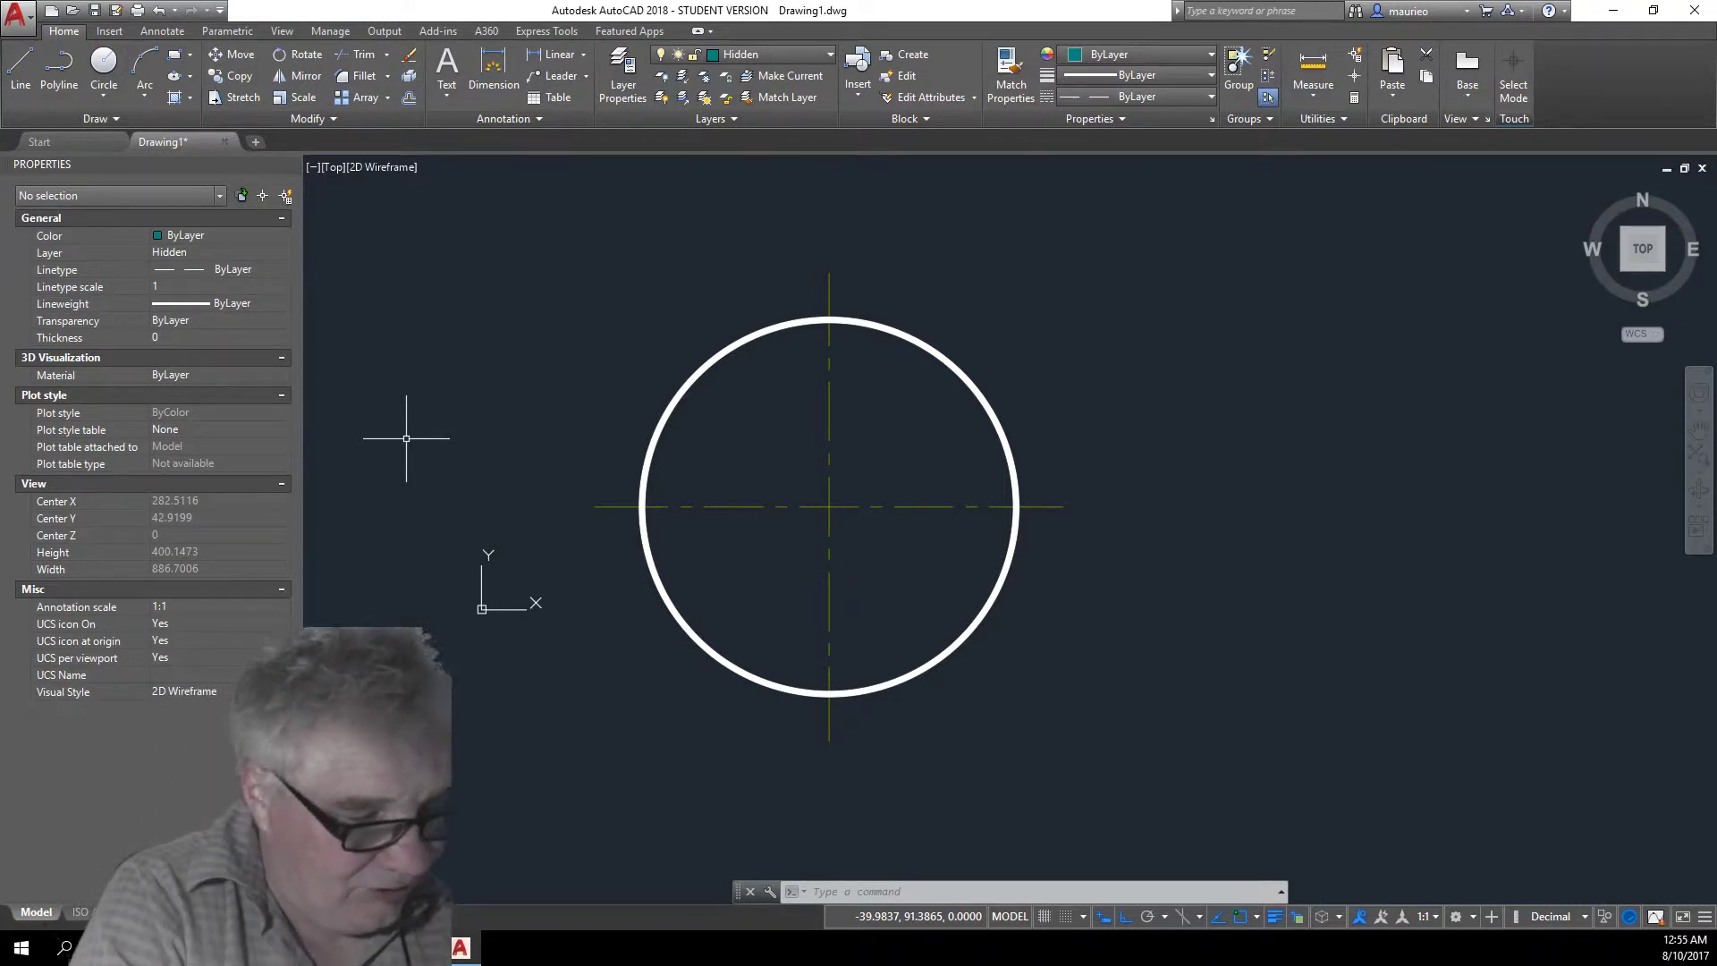
pyautogui.click(104, 62)
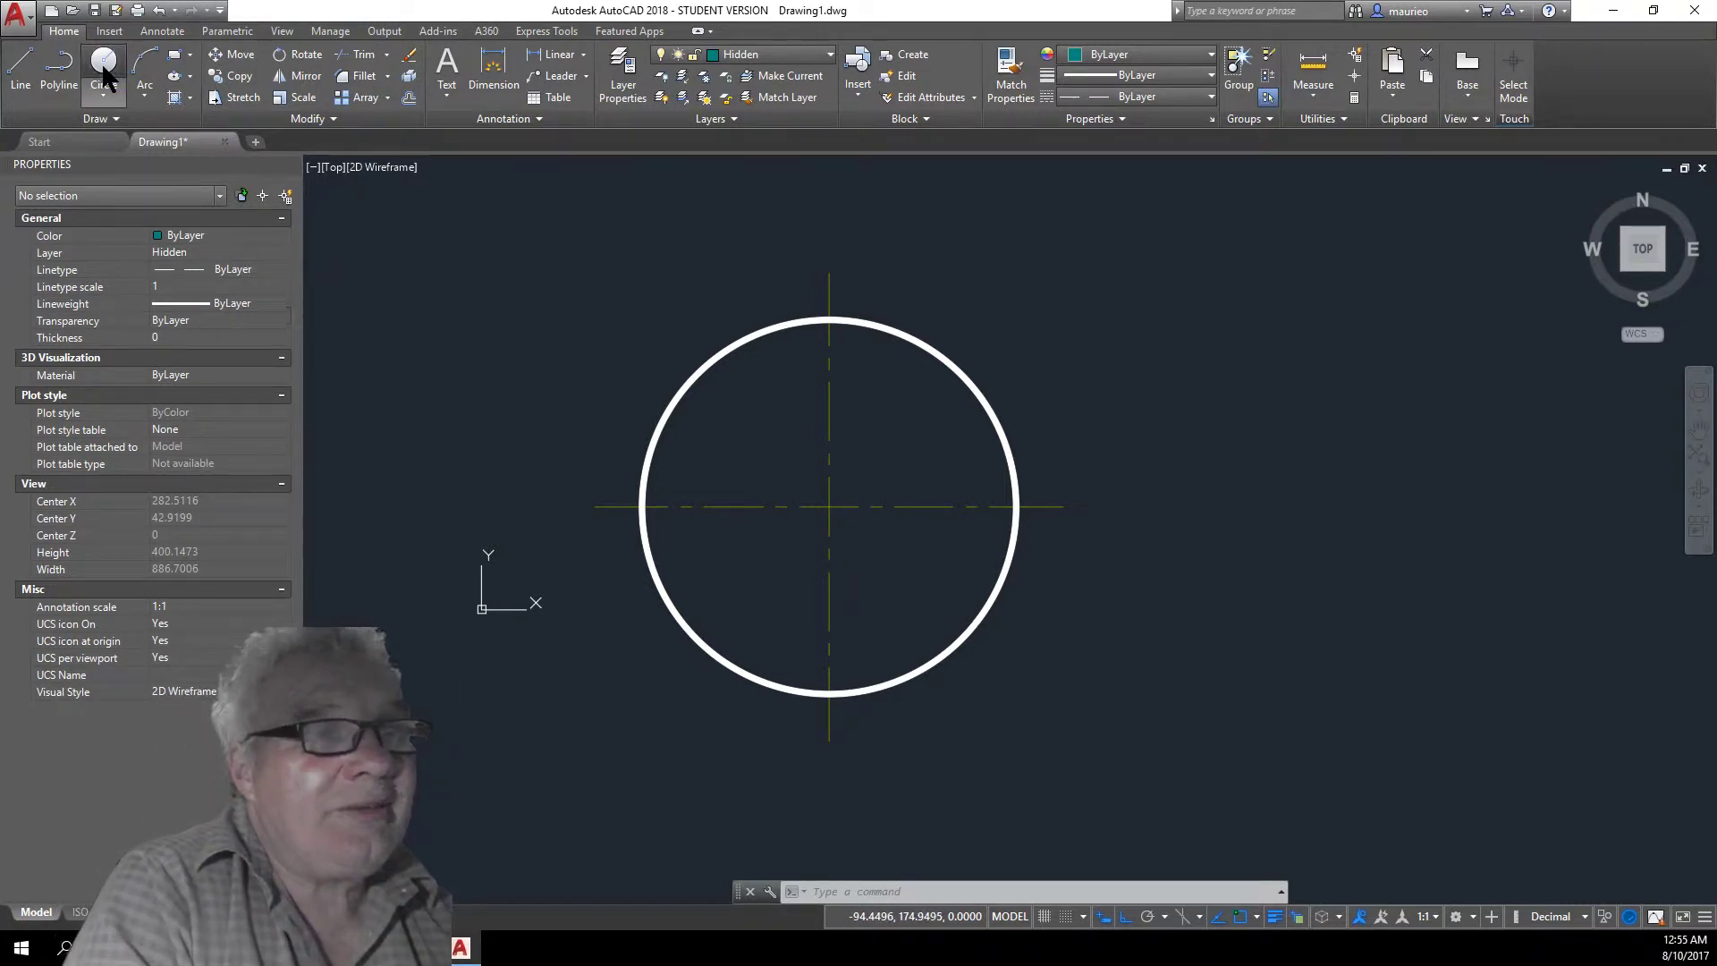
pyautogui.click(828, 506)
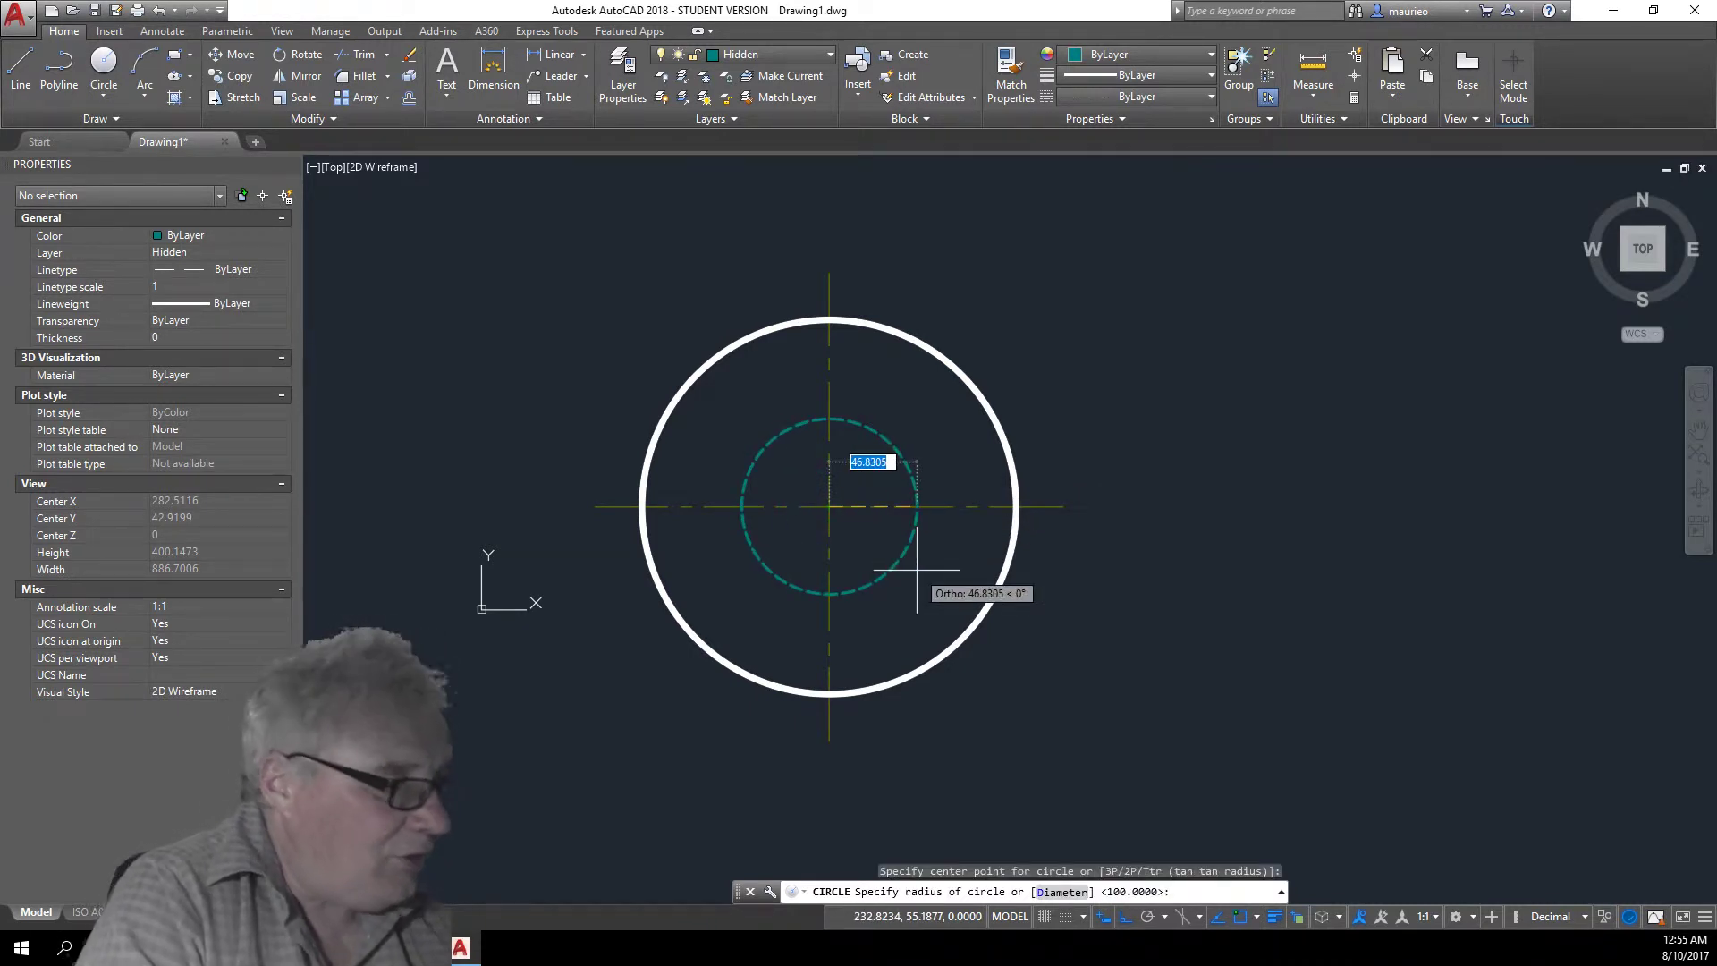
pyautogui.write('50')
pyautogui.press('Return')
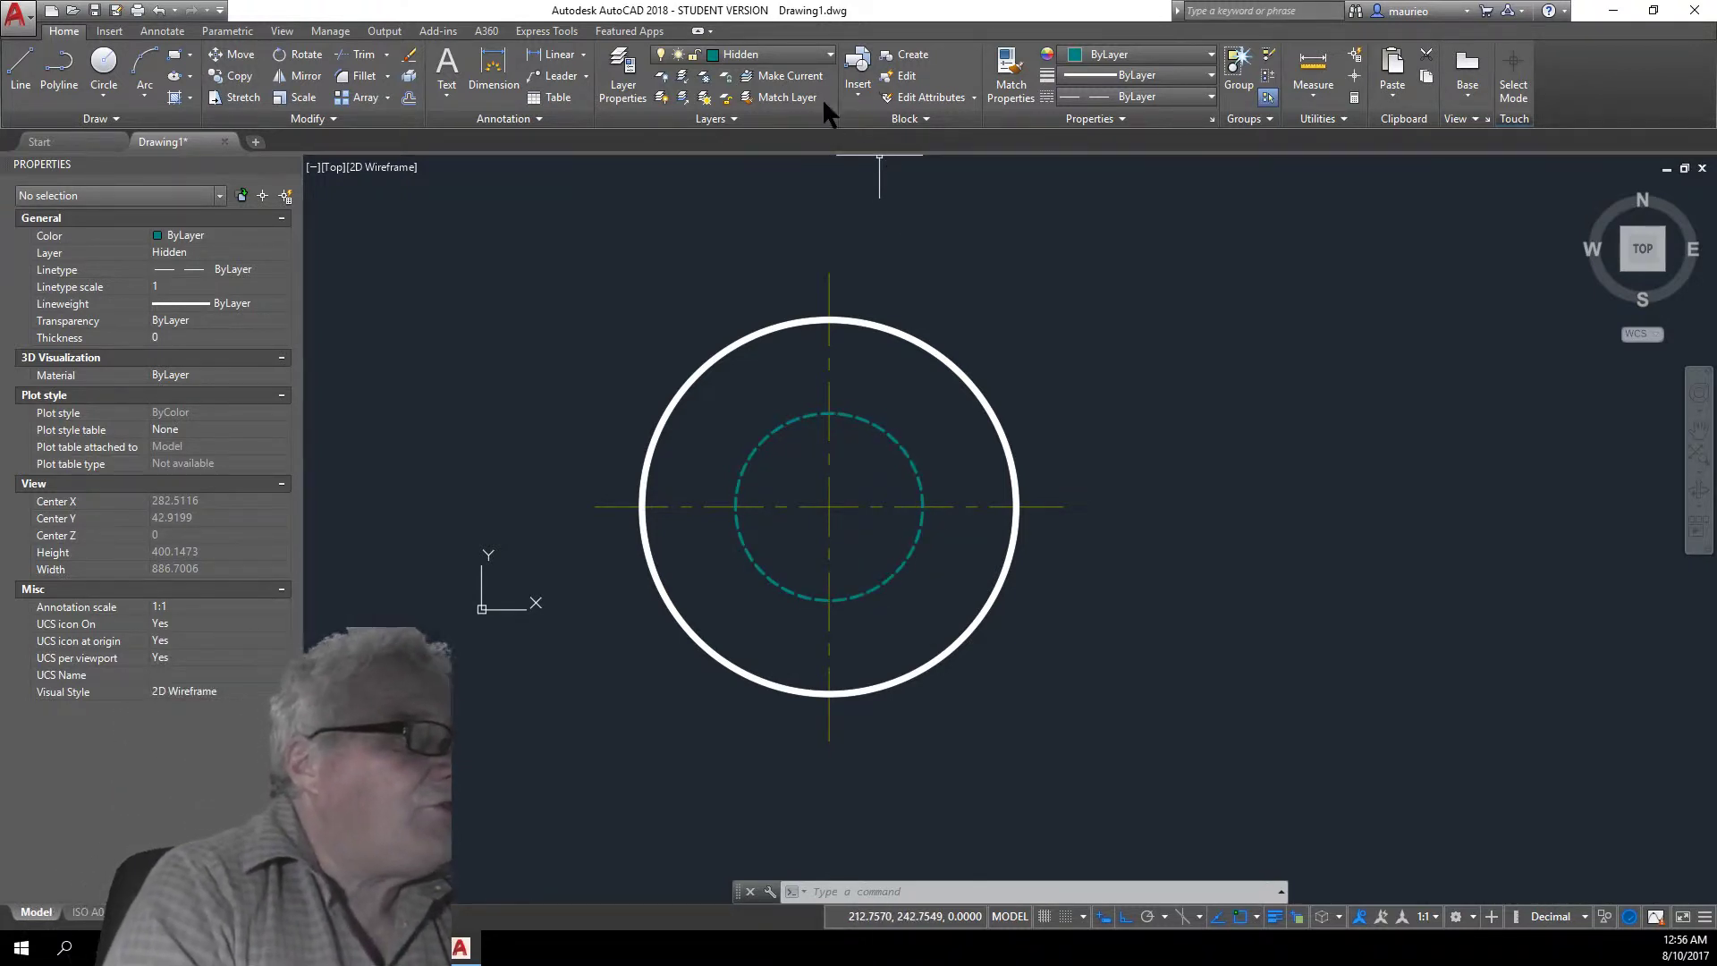
# - Make Object current by picking the outer circle, then draw a radius-13 circle at the centre
pyautogui.click(807, 72)
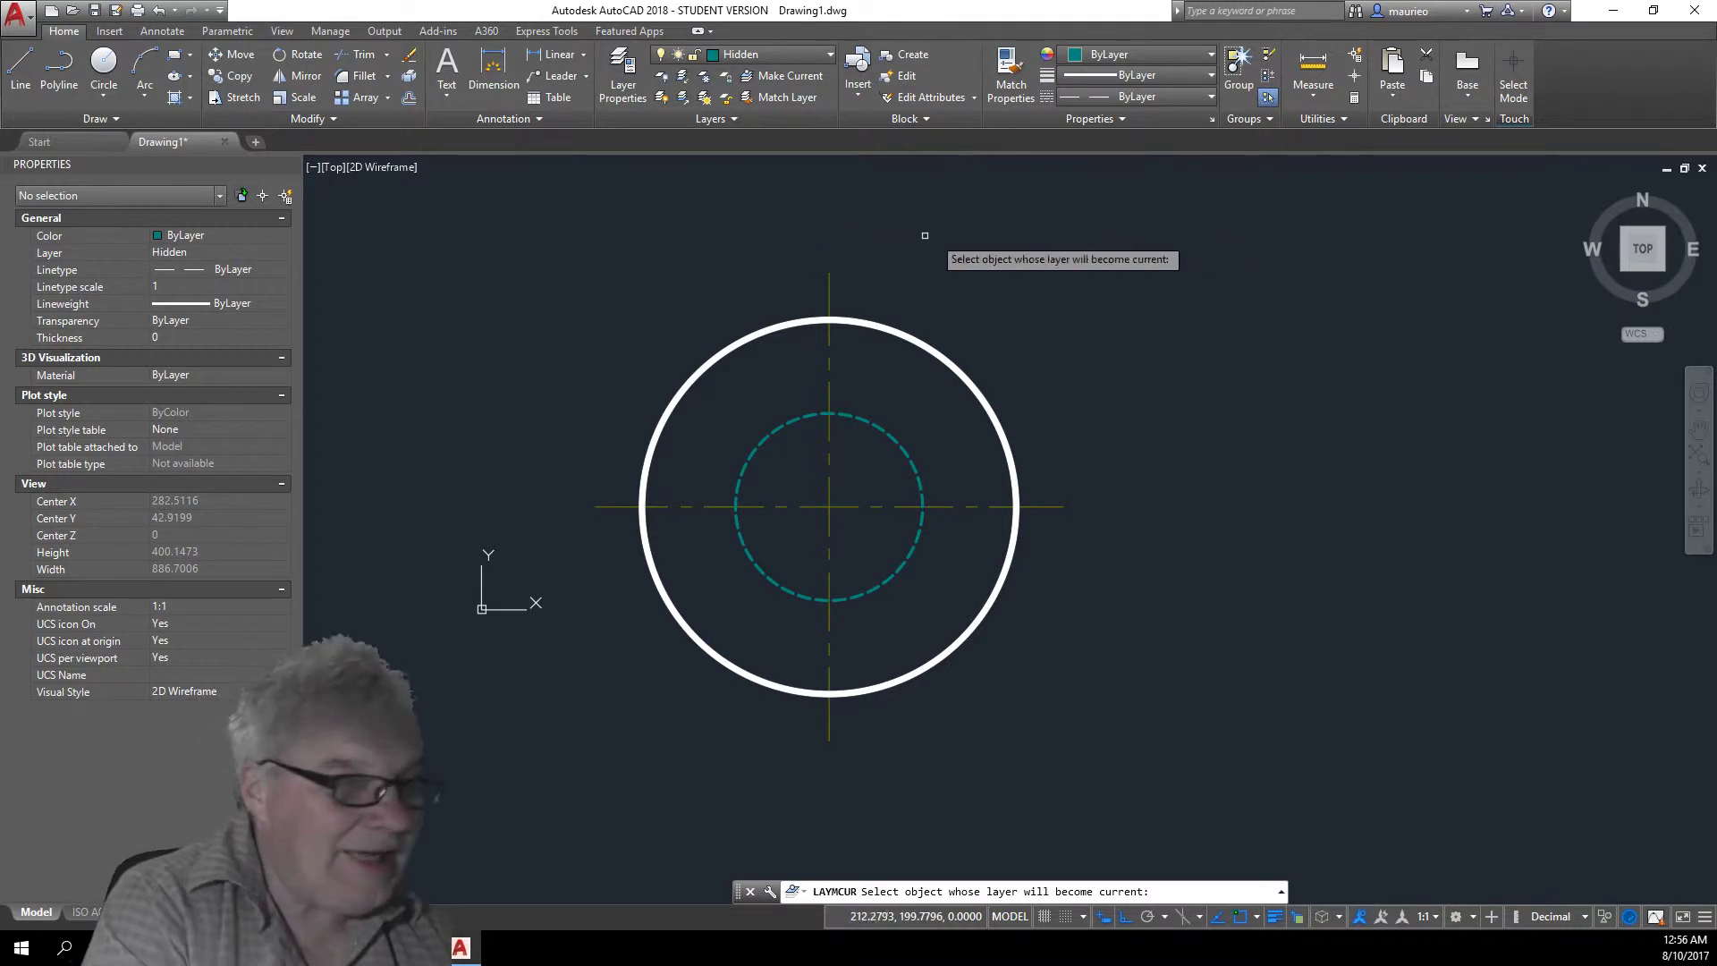
pyautogui.click(989, 404)
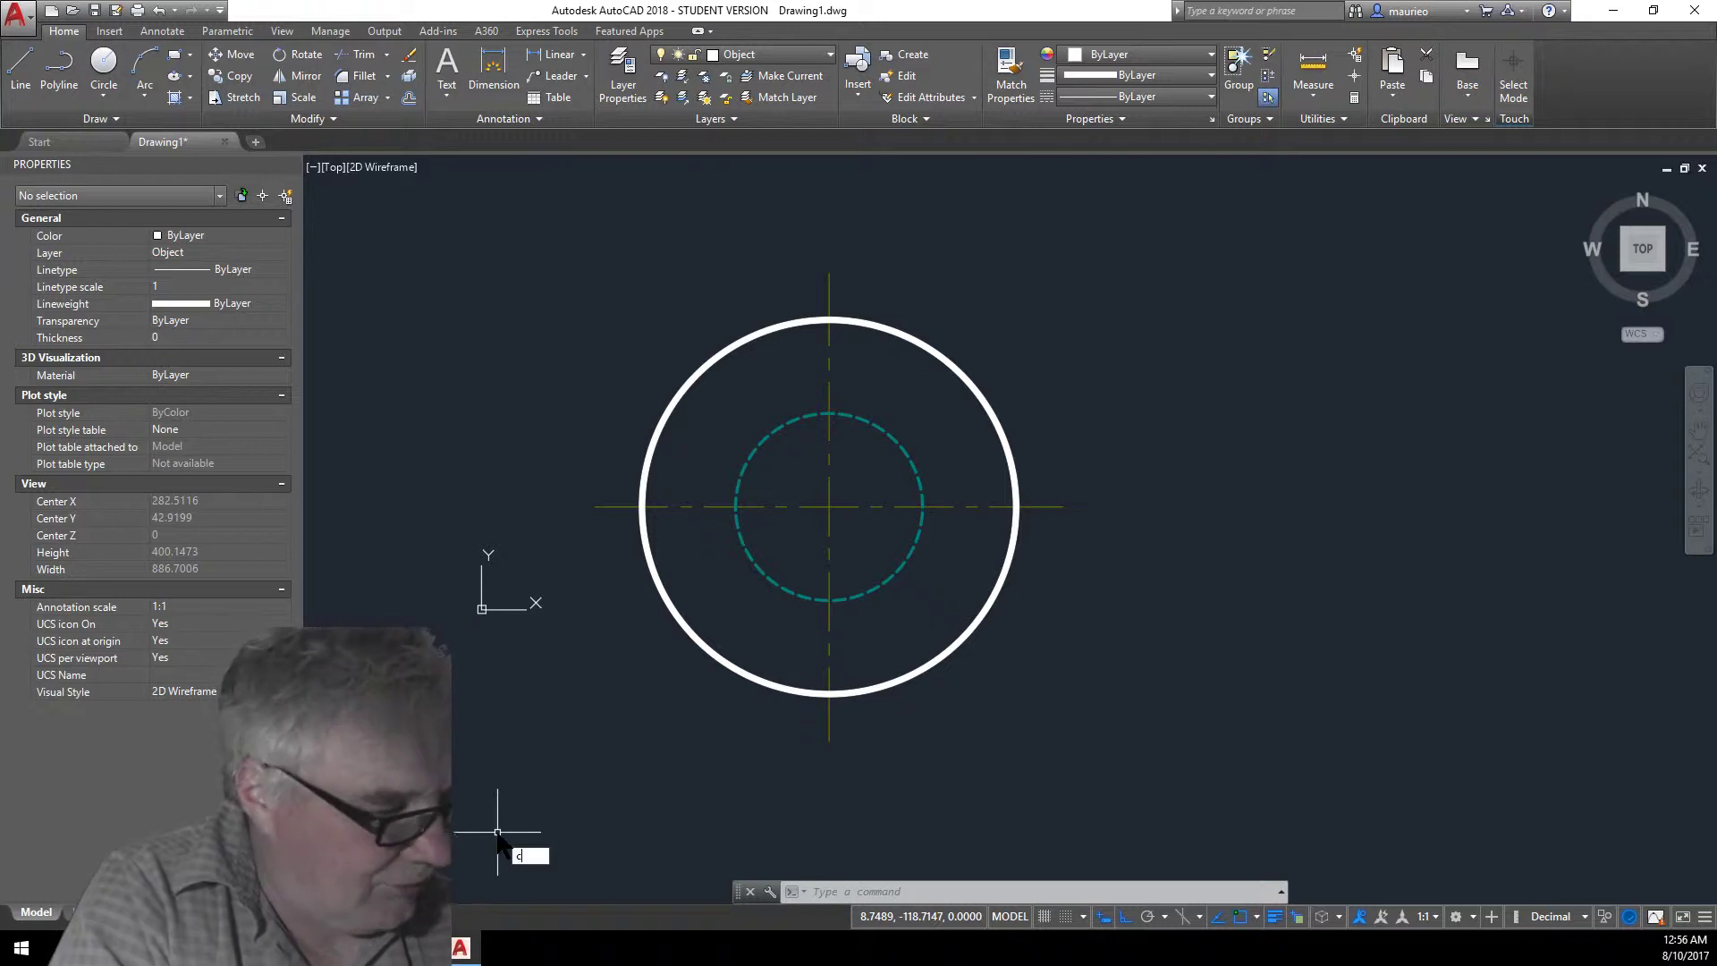
pyautogui.write('c')
pyautogui.press('Return')
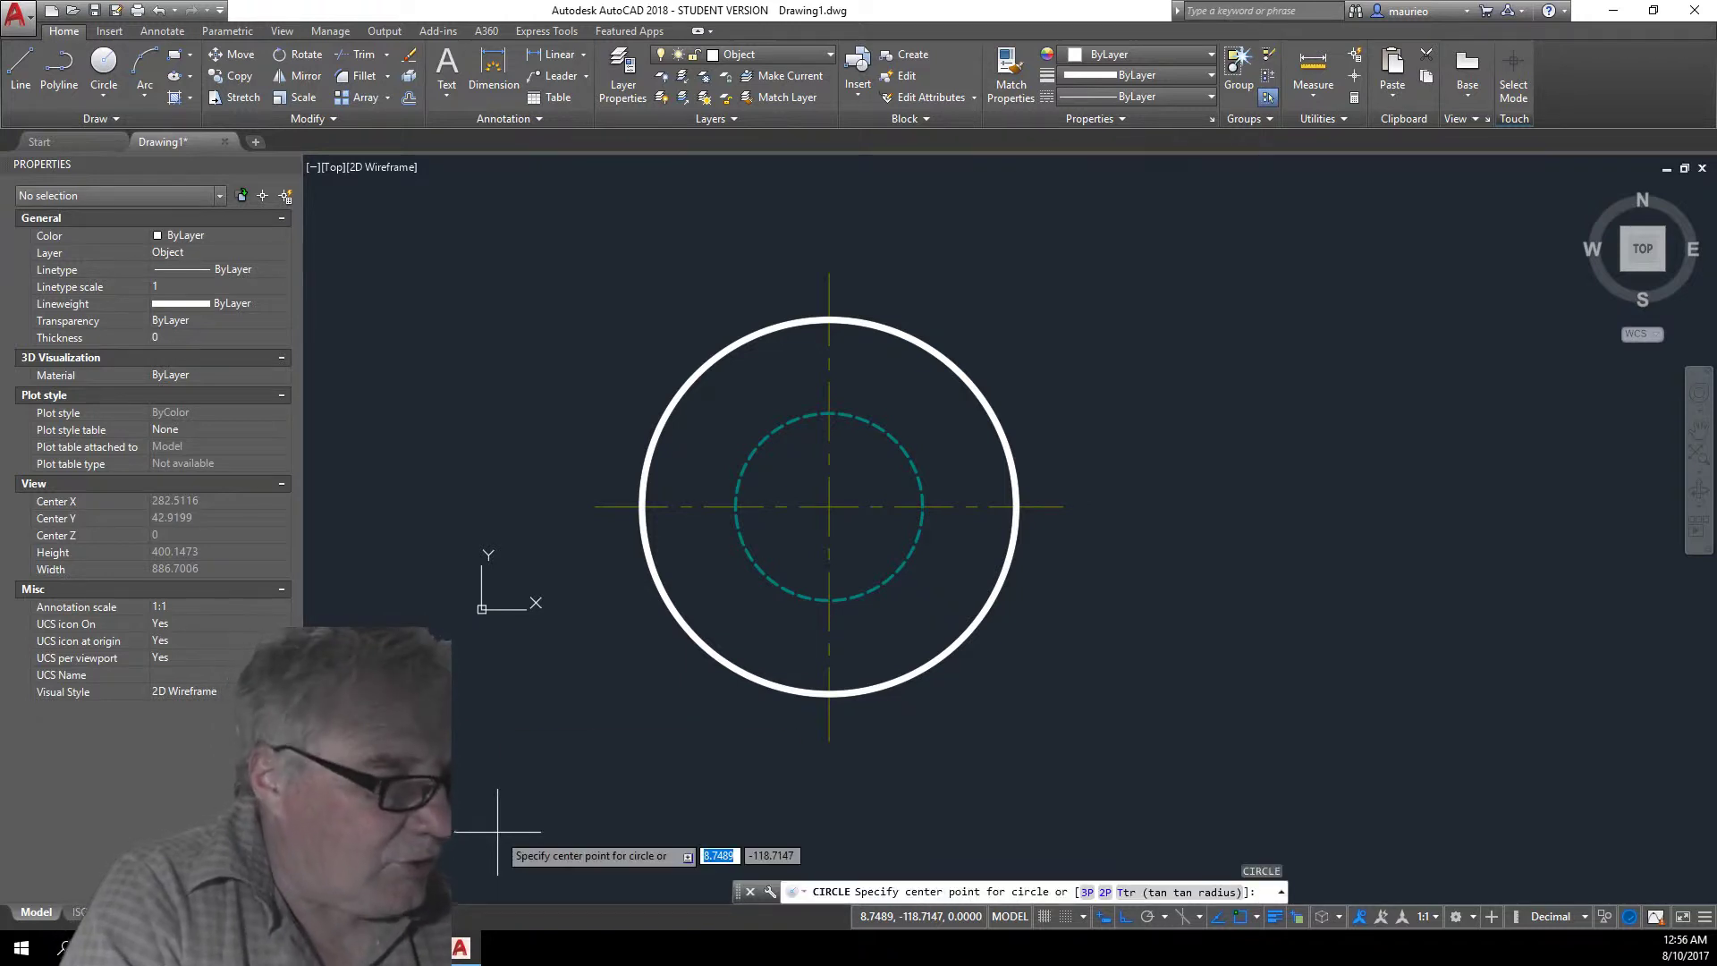
pyautogui.click(829, 507)
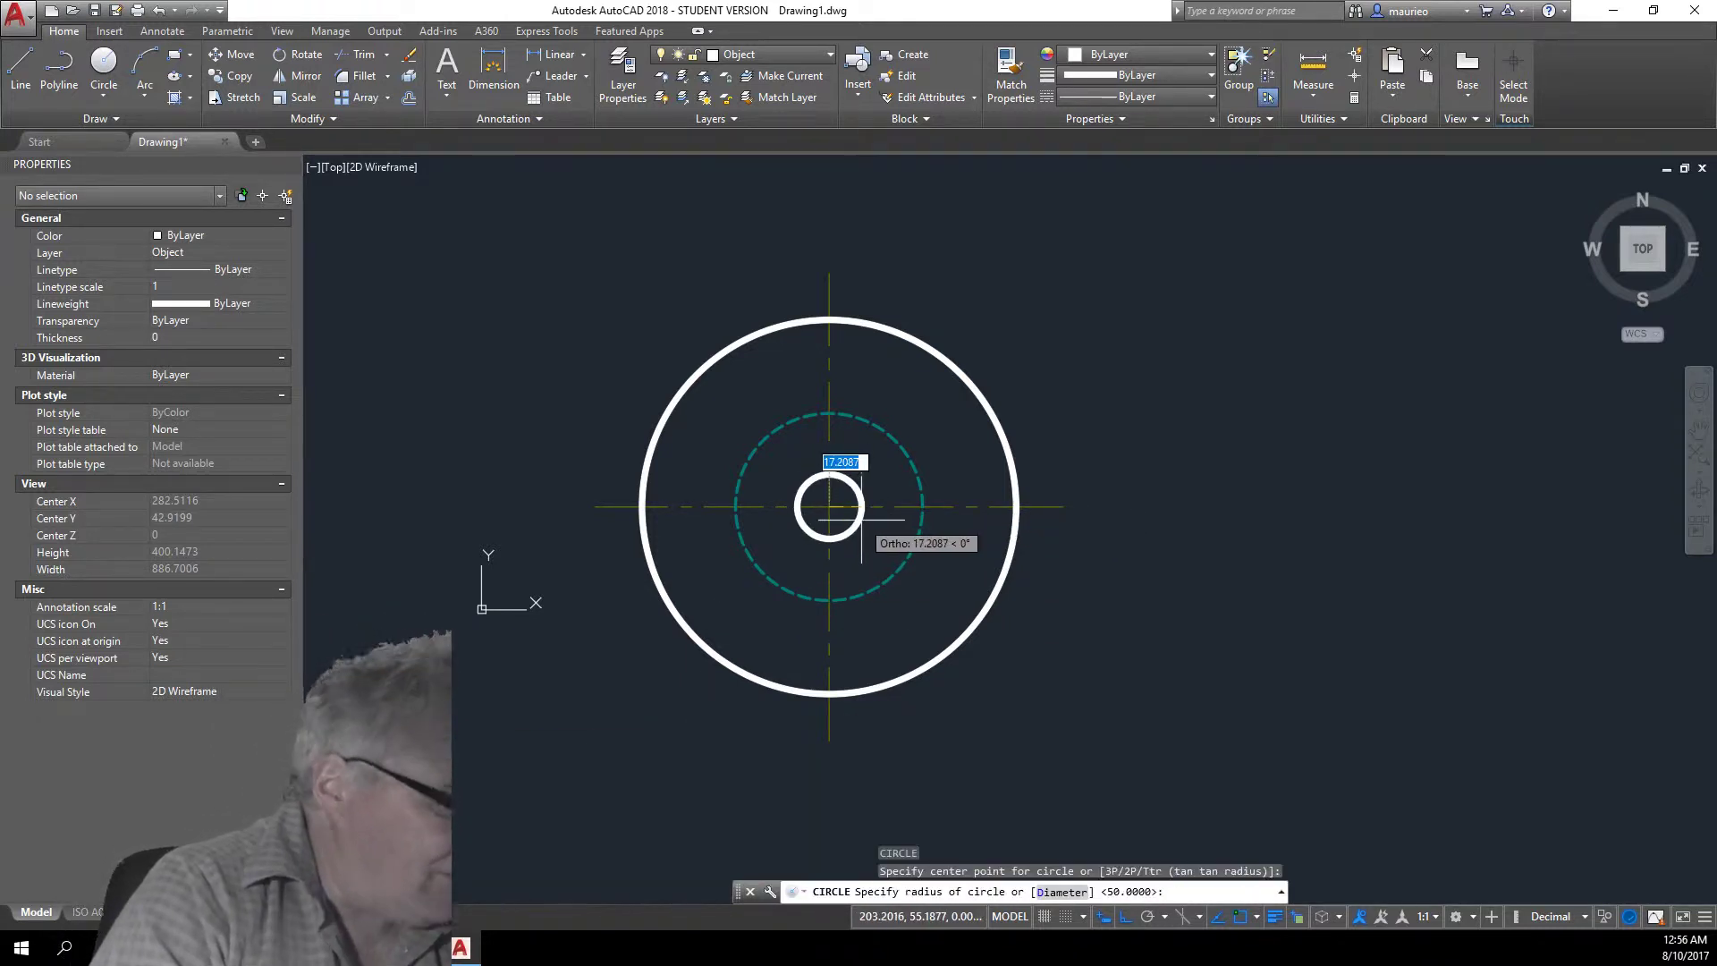
pyautogui.write('13')
pyautogui.press('Return')
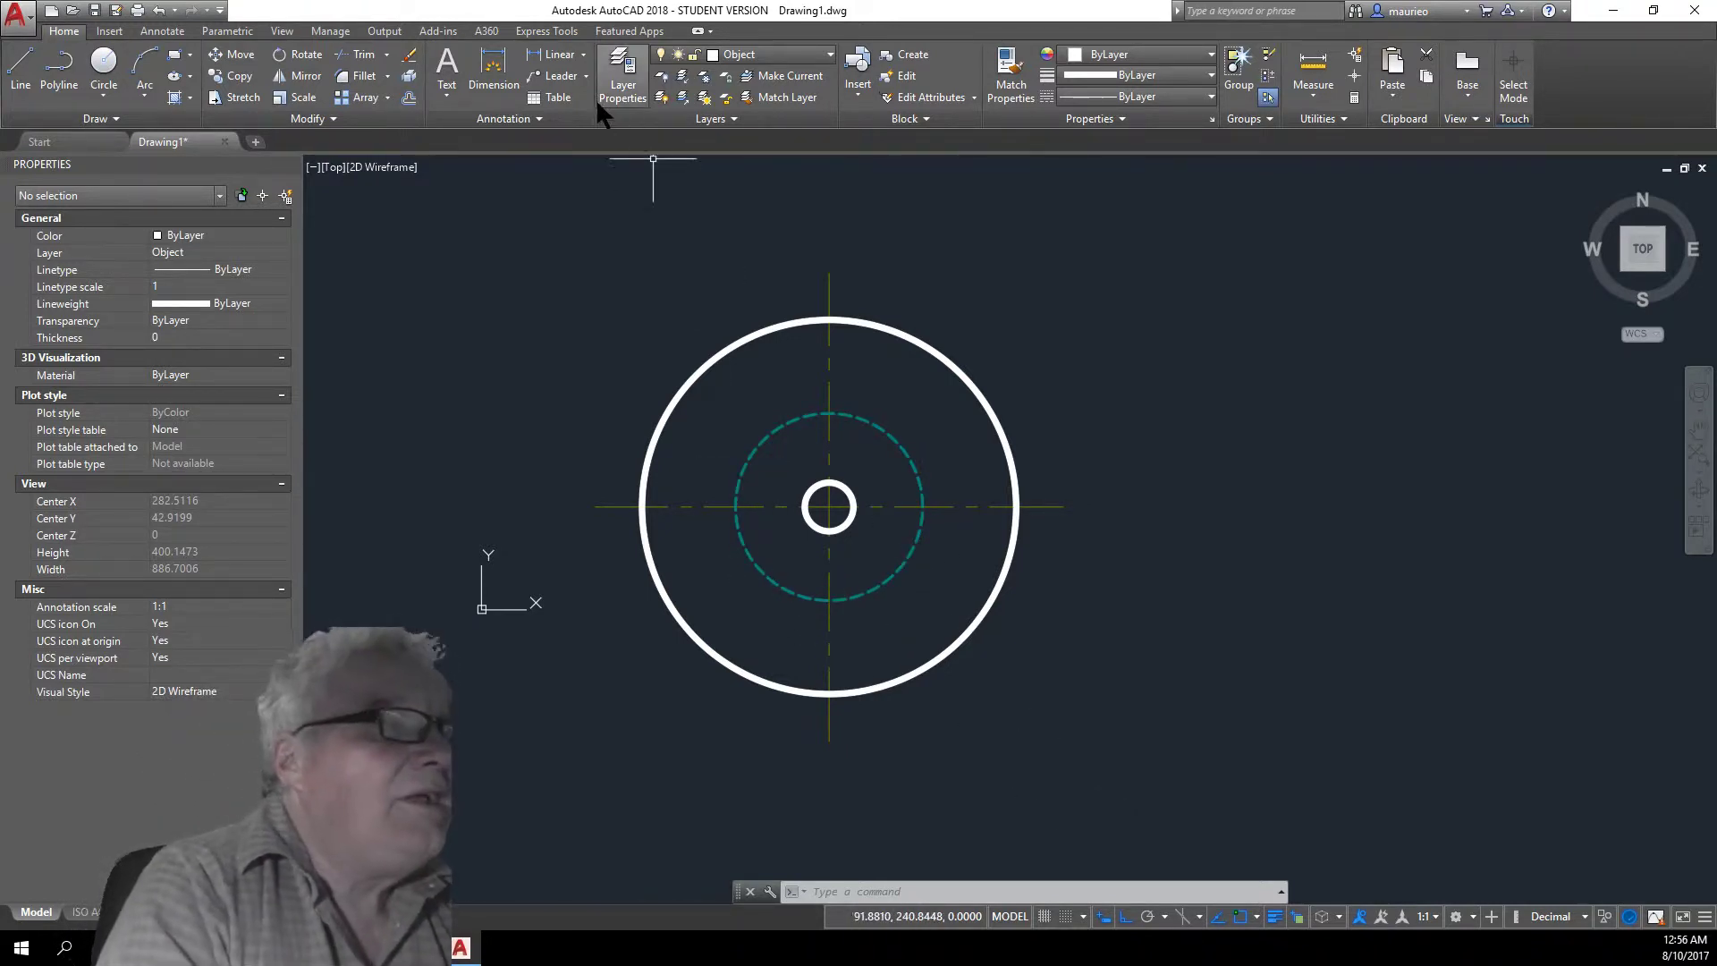
# - Save the drawing as Wheel in H:\$_AUTOCAD NIGHT CLASS\COURSE FILES
pyautogui.click(25, 18)
pyautogui.click(68, 230)
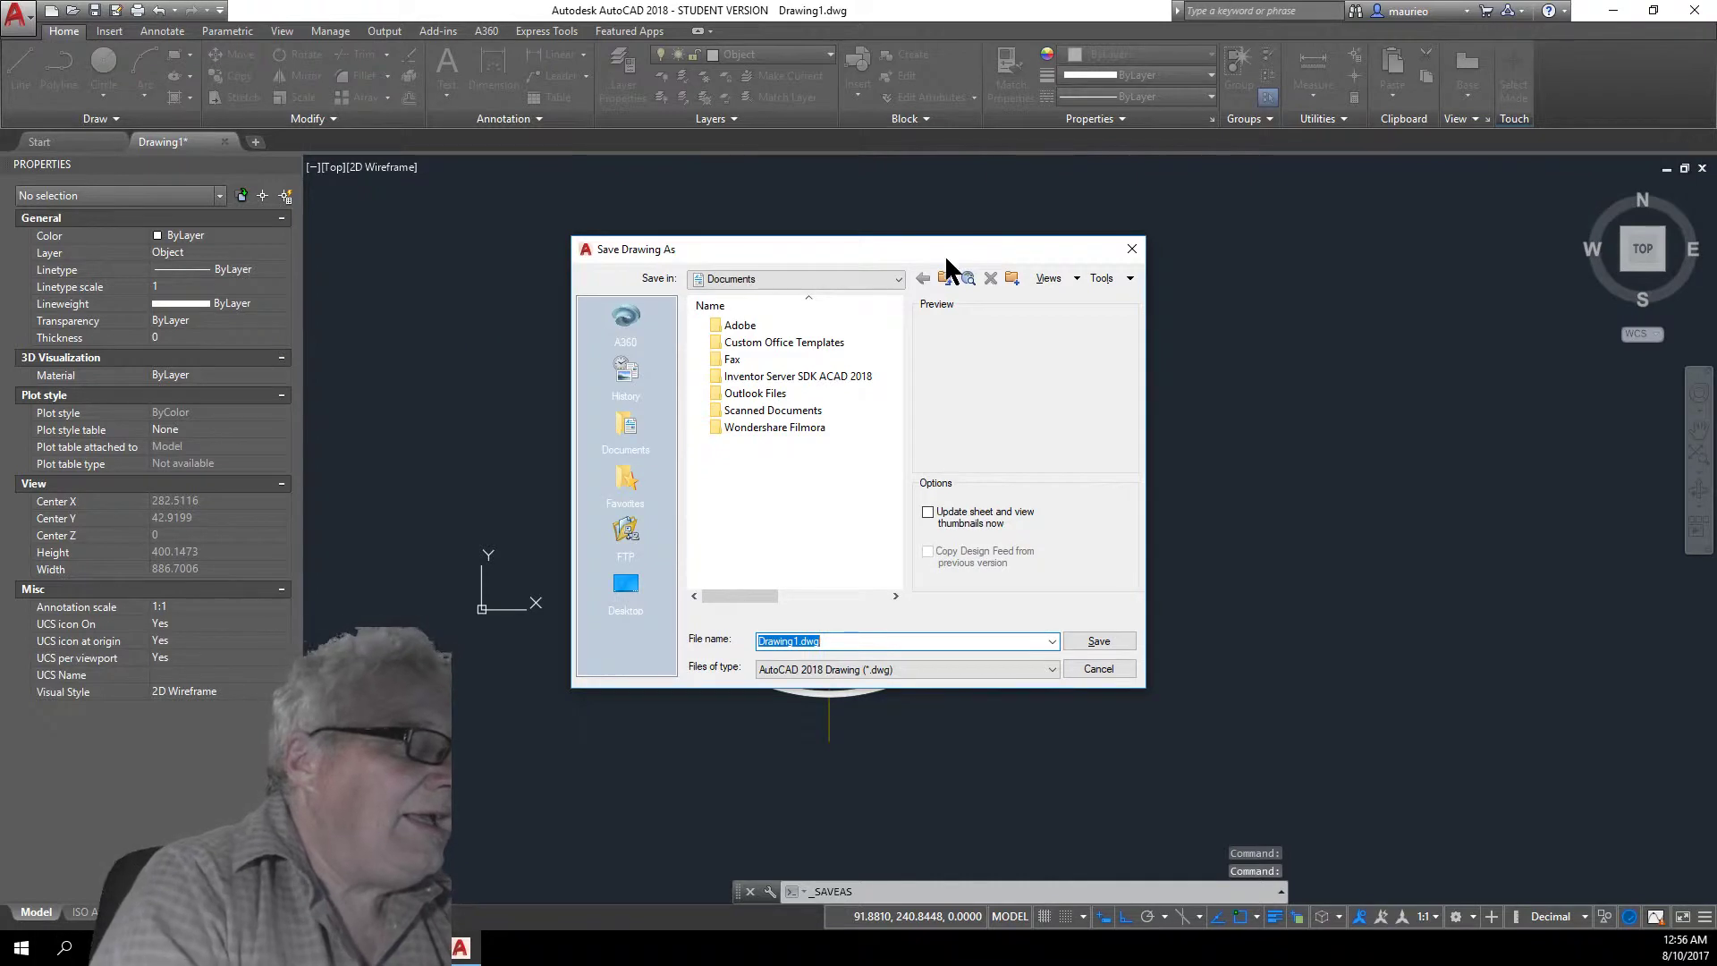
pyautogui.click(898, 278)
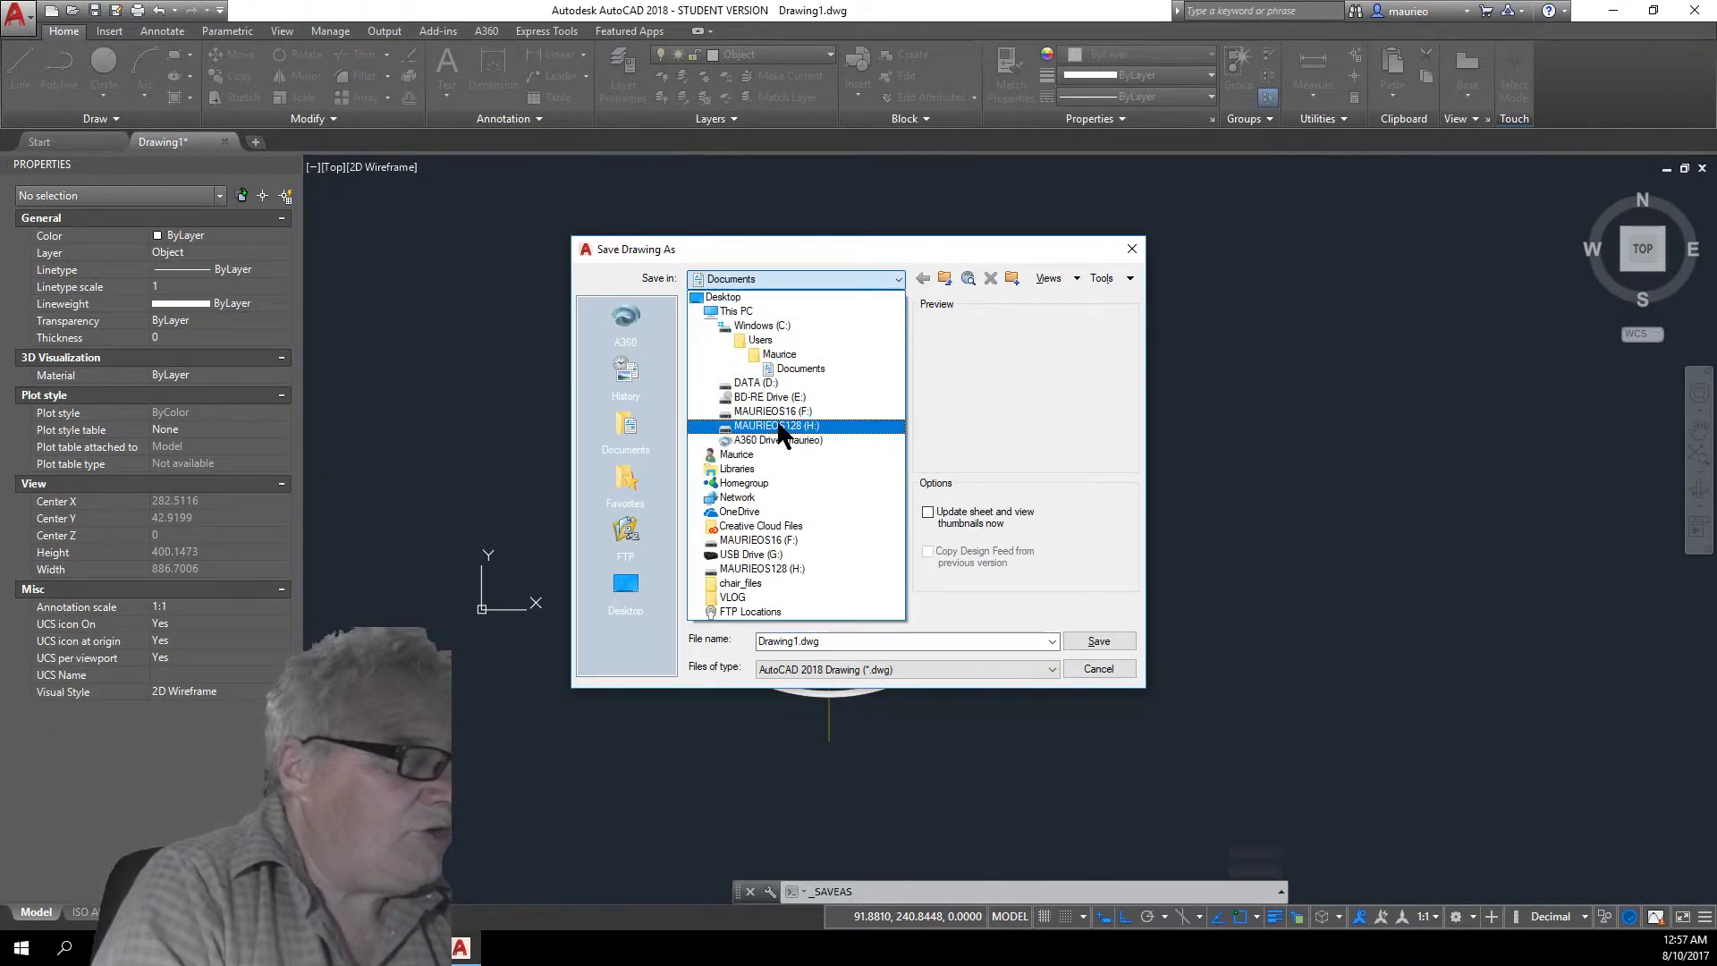
pyautogui.click(778, 427)
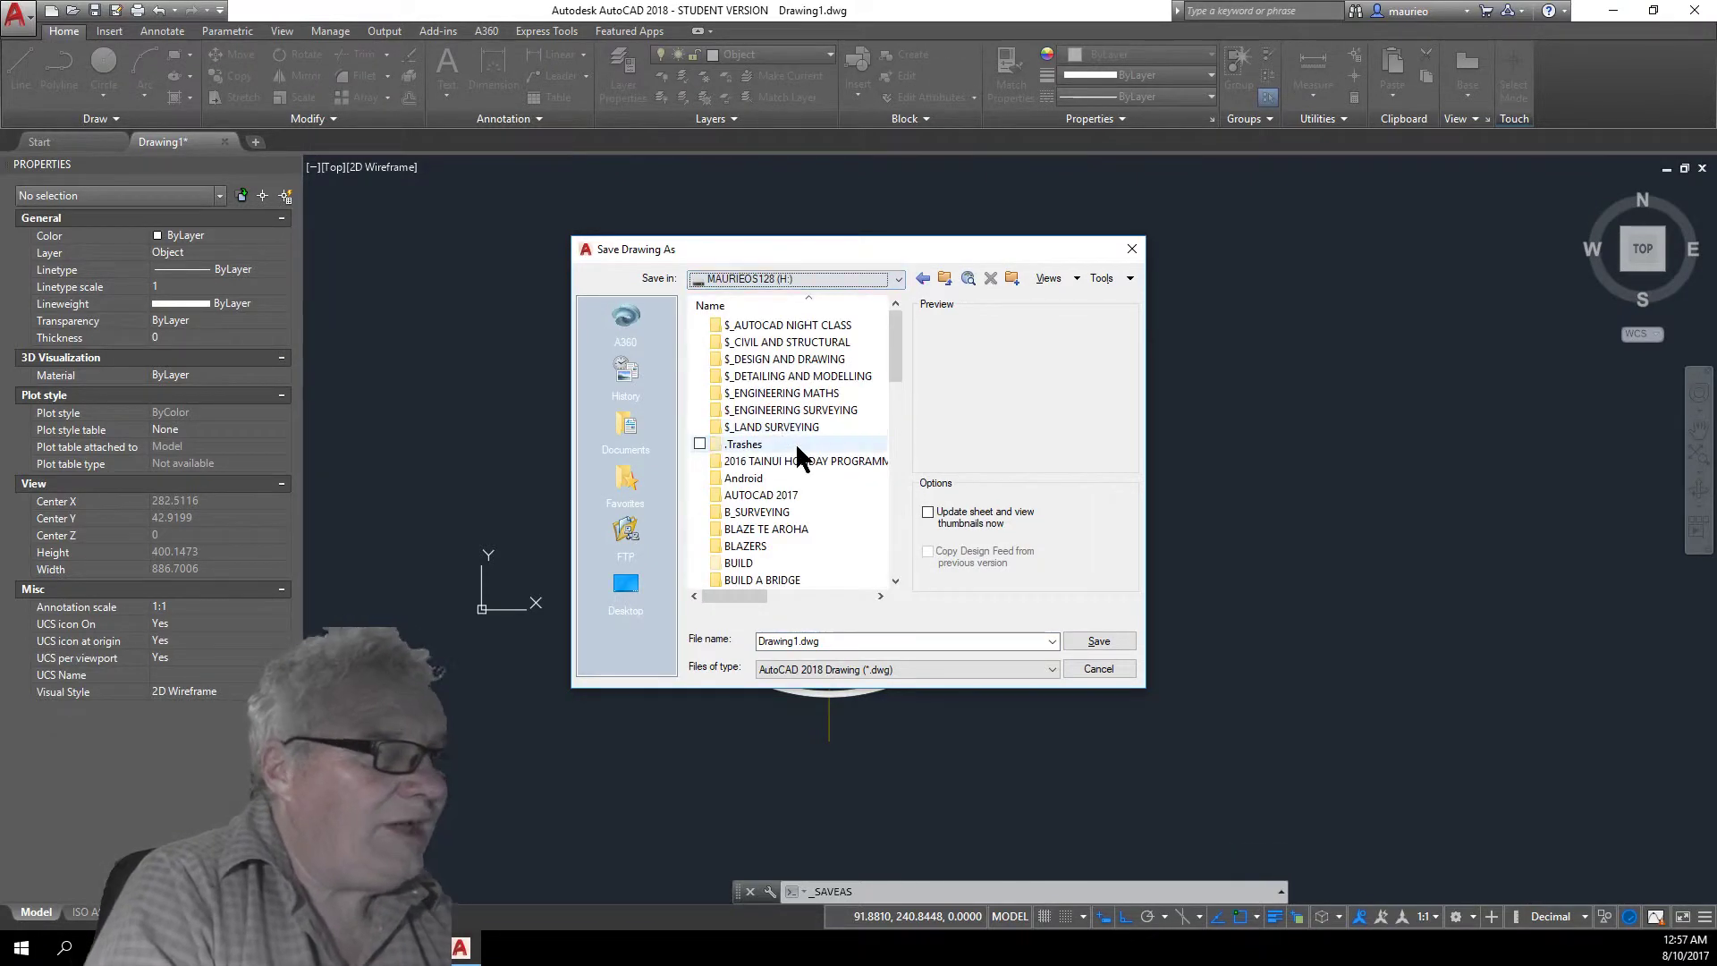
pyautogui.doubleClick(788, 324)
pyautogui.doubleClick(764, 327)
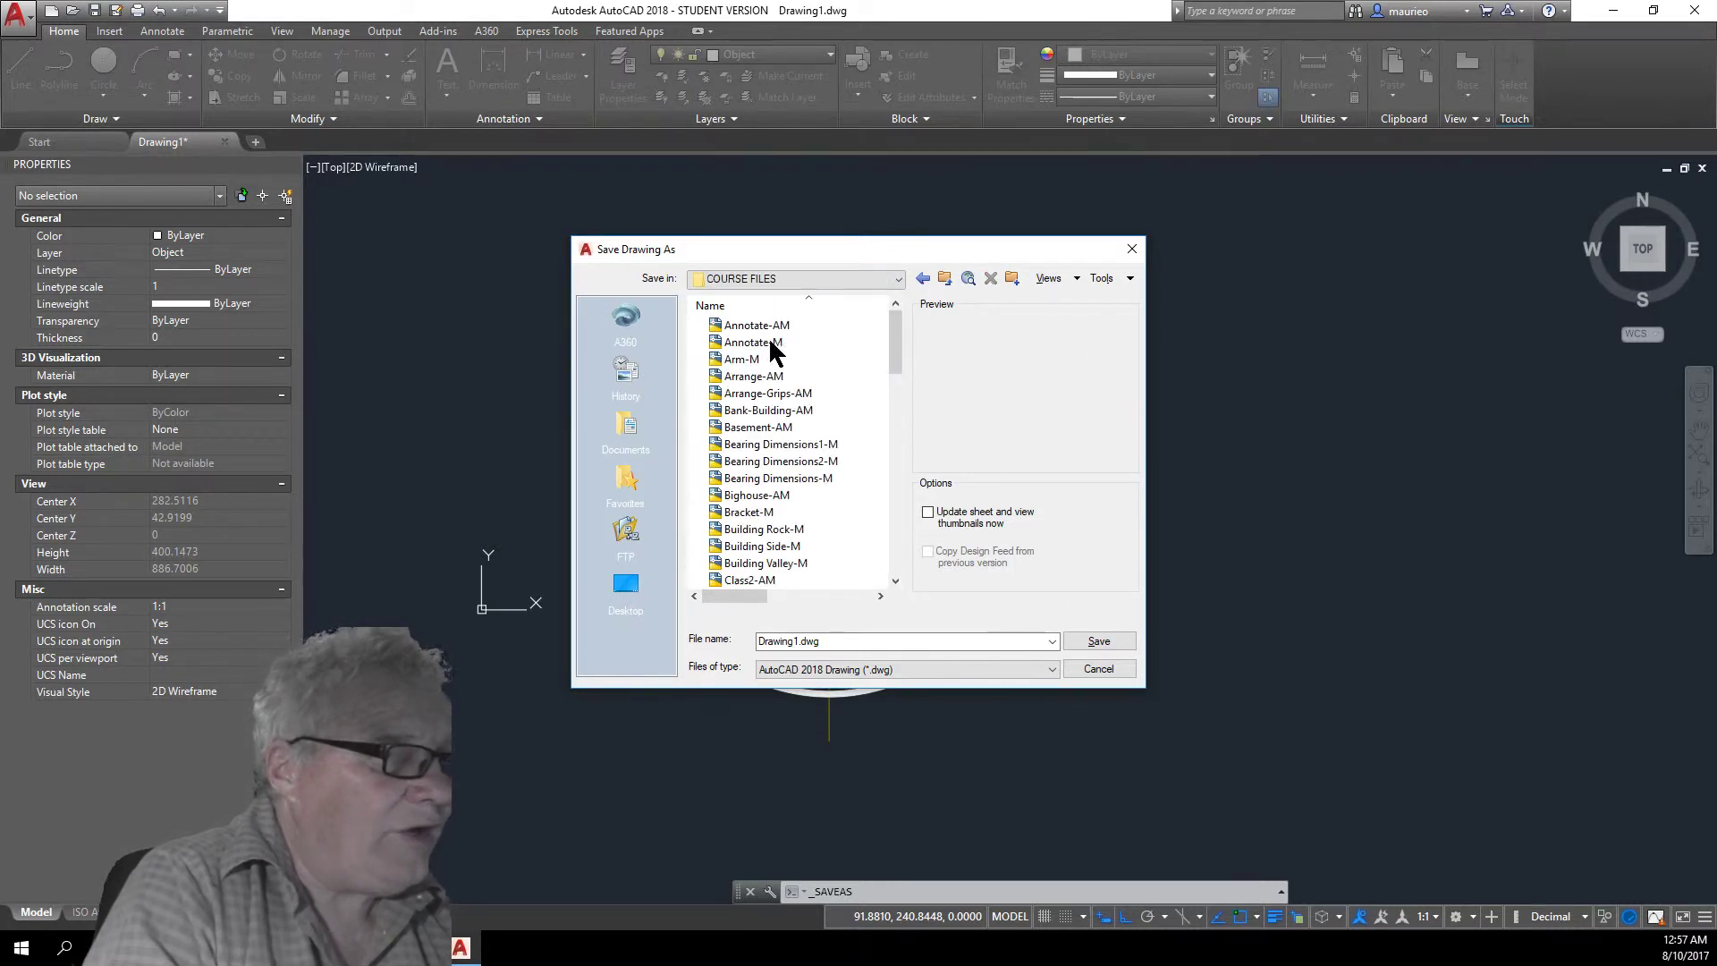
pyautogui.doubleClick(858, 637)
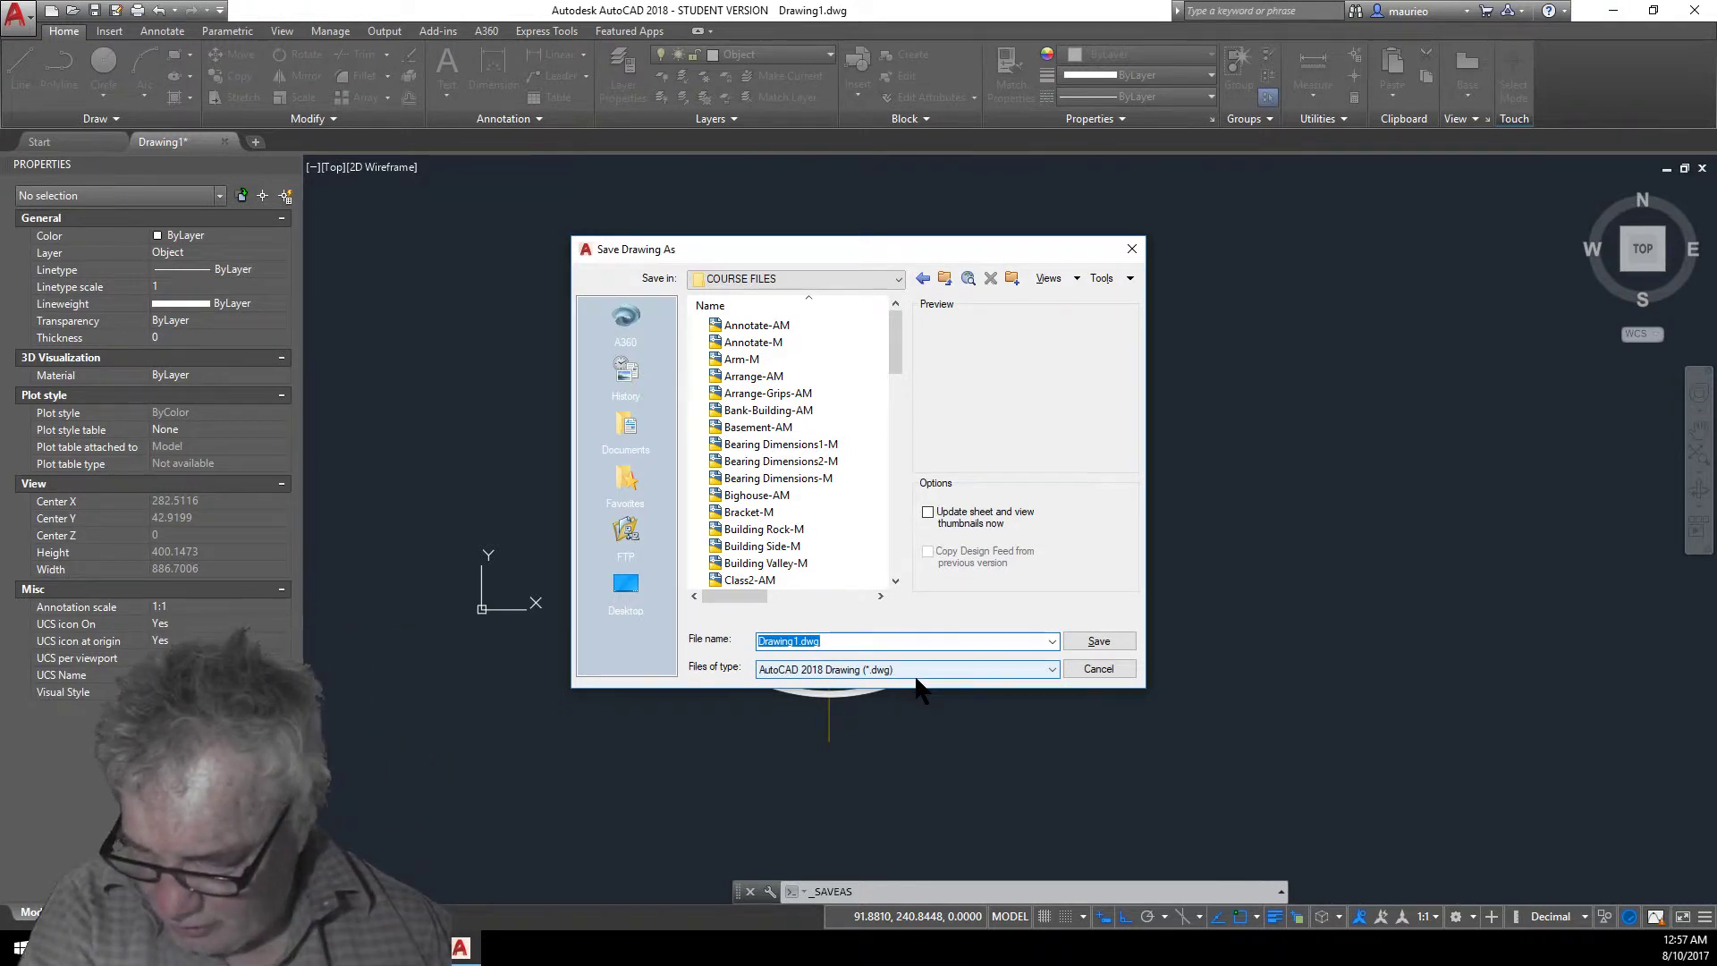
pyautogui.write('W')
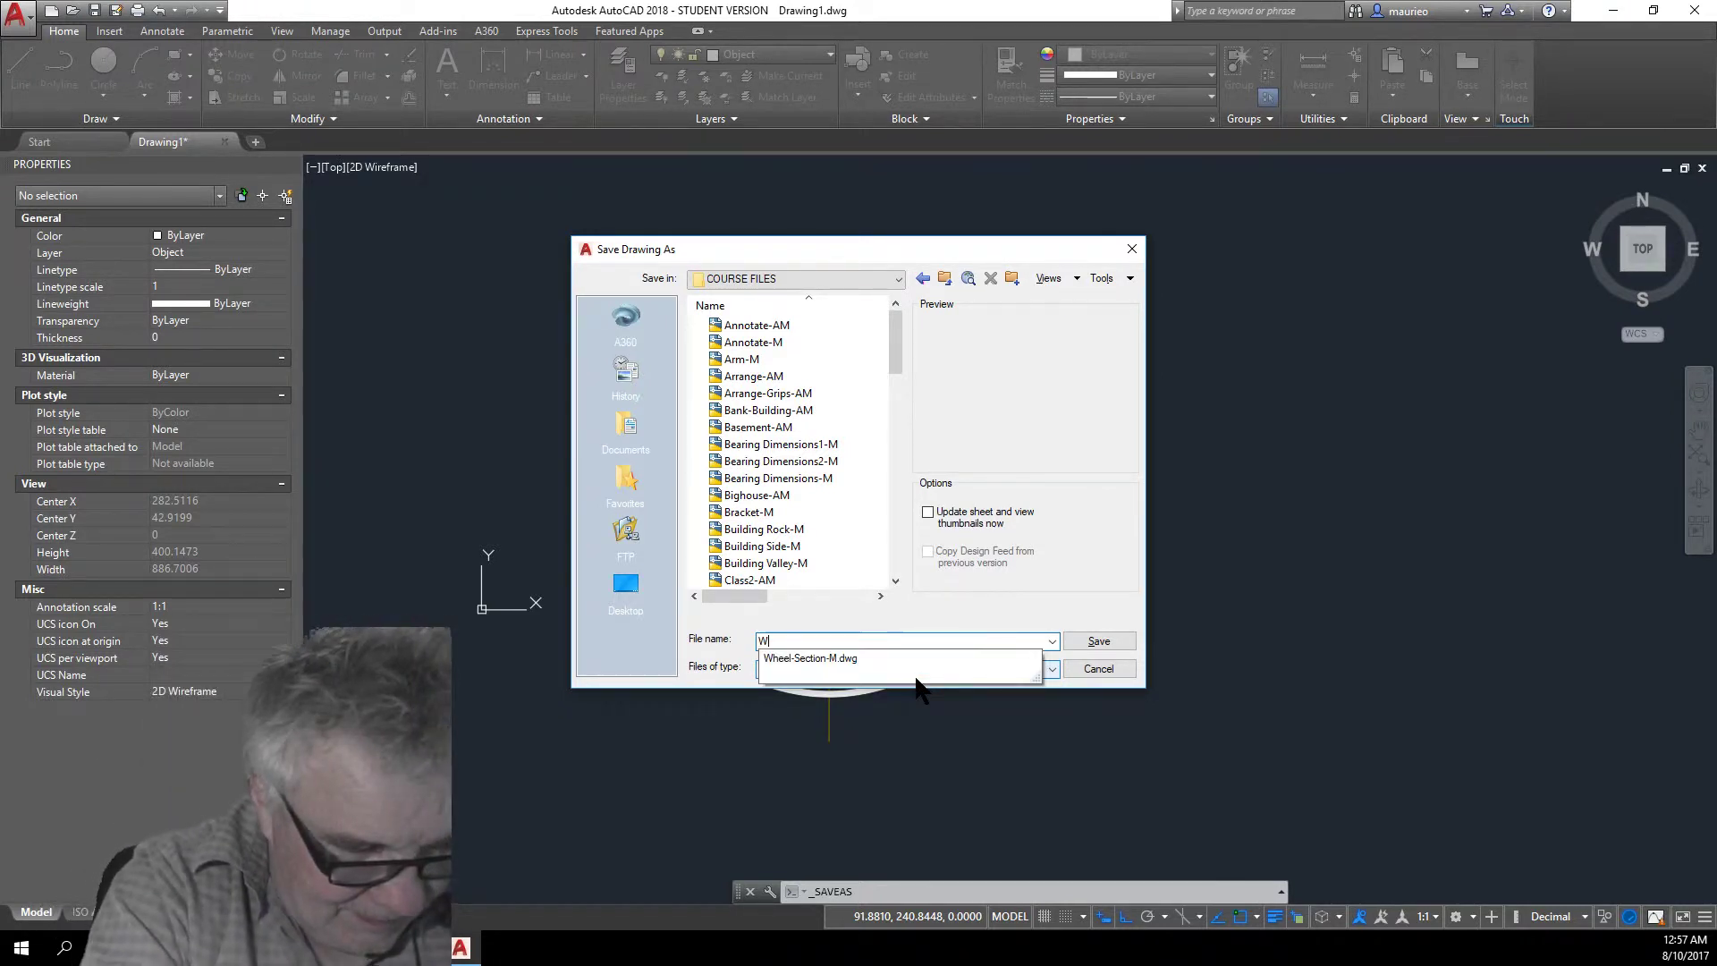
pyautogui.write('heel')
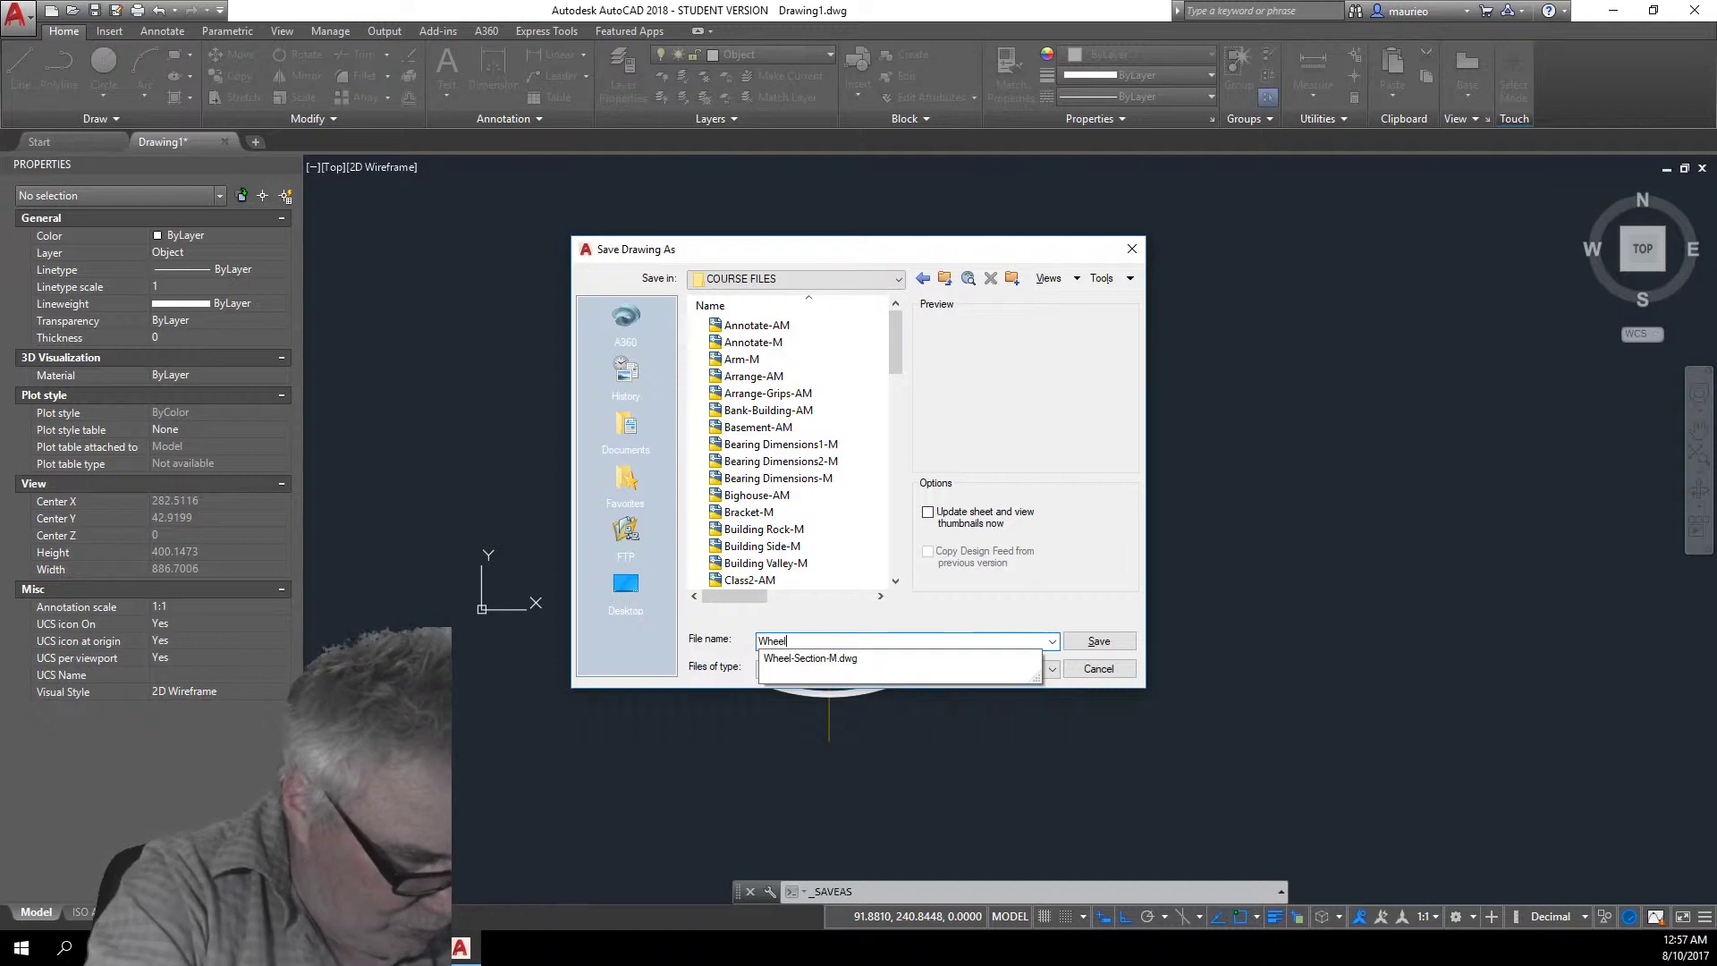
pyautogui.write('.dwg')
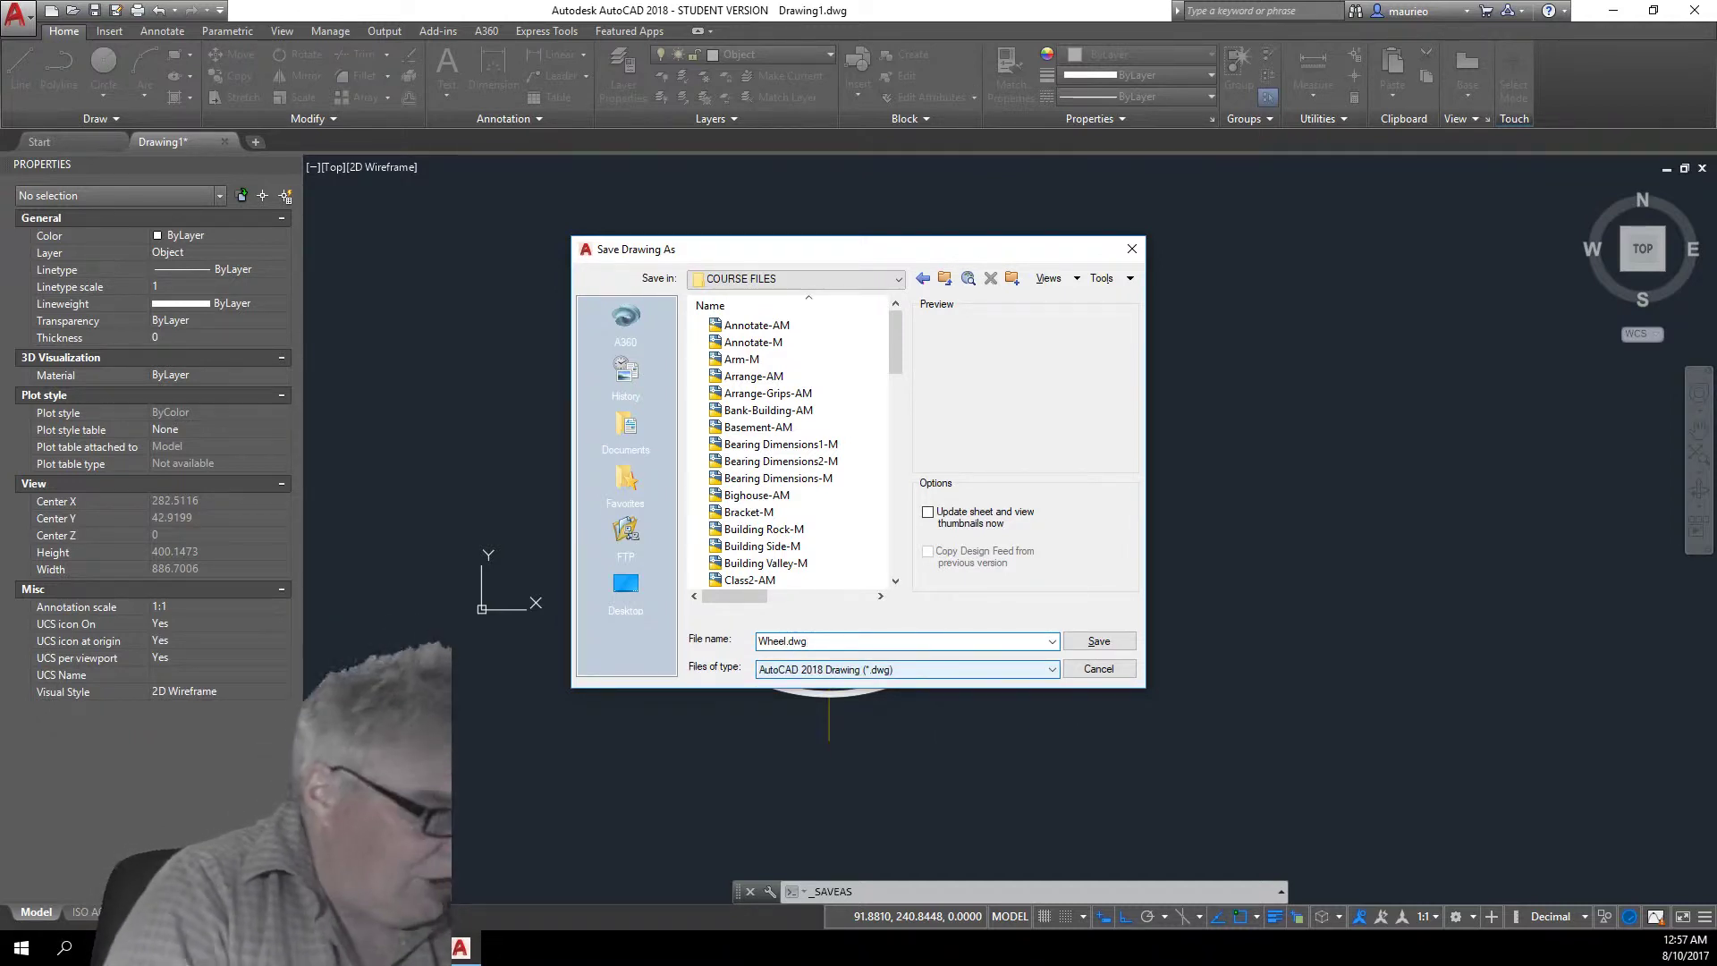
pyautogui.press('BackSpace')
pyautogui.press('BackSpace')
pyautogui.press('BackSpace')
pyautogui.press('BackSpace')
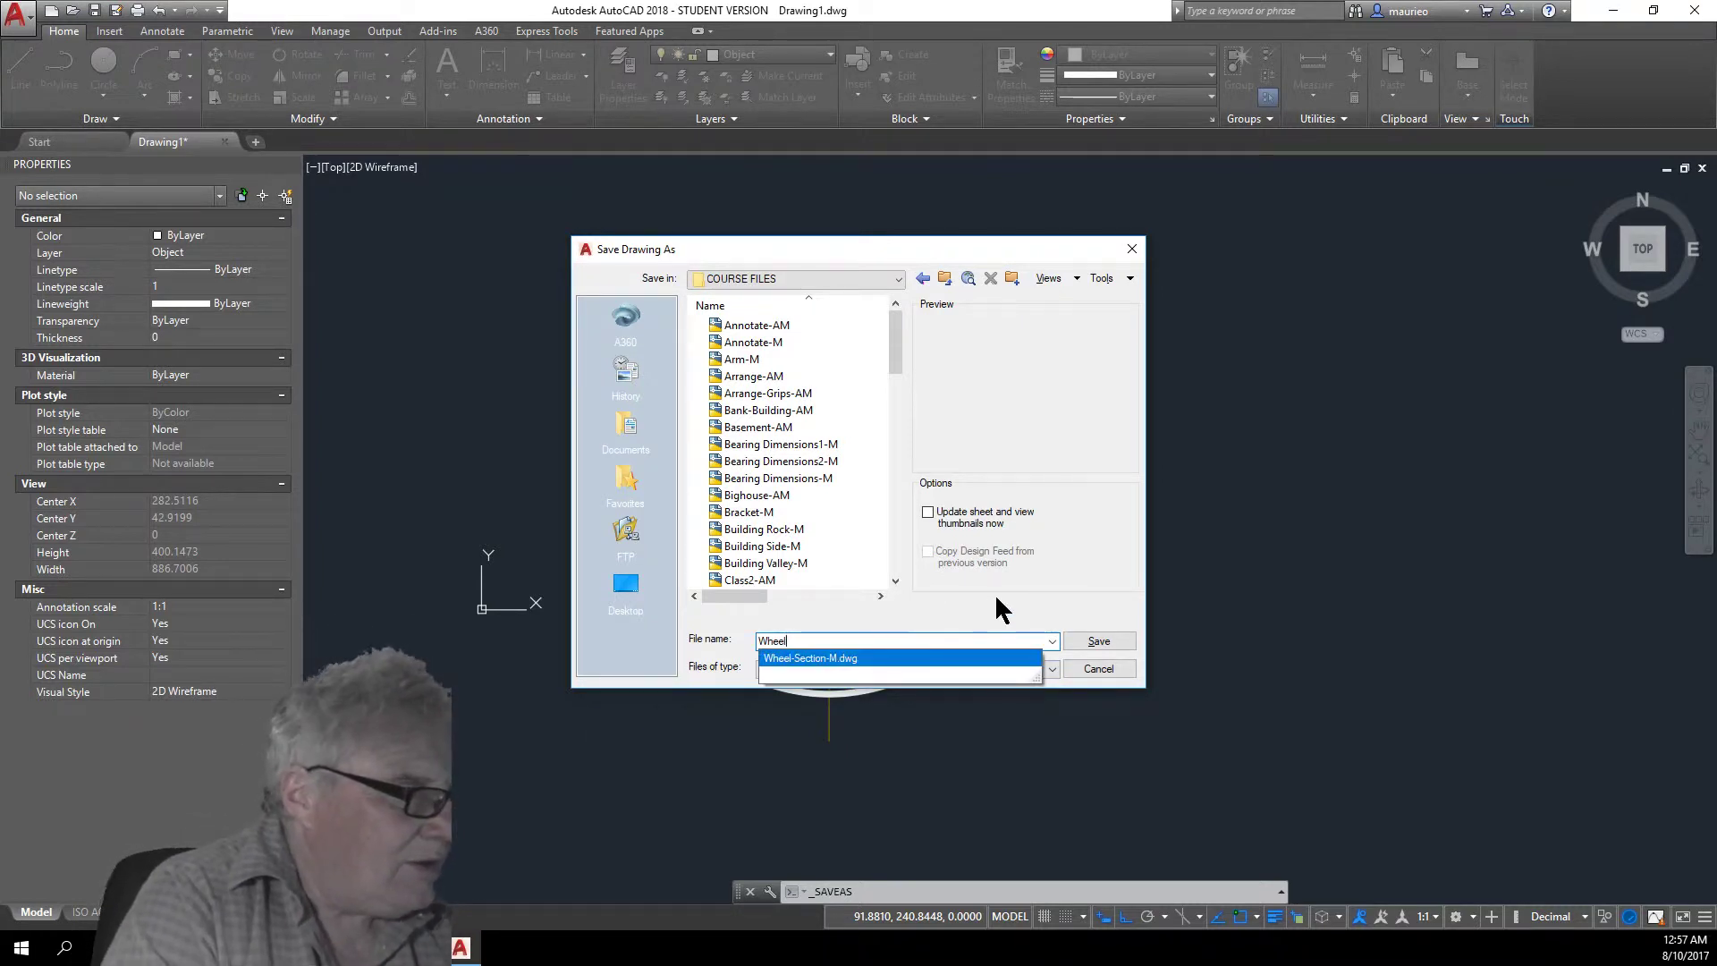
pyautogui.click(1064, 573)
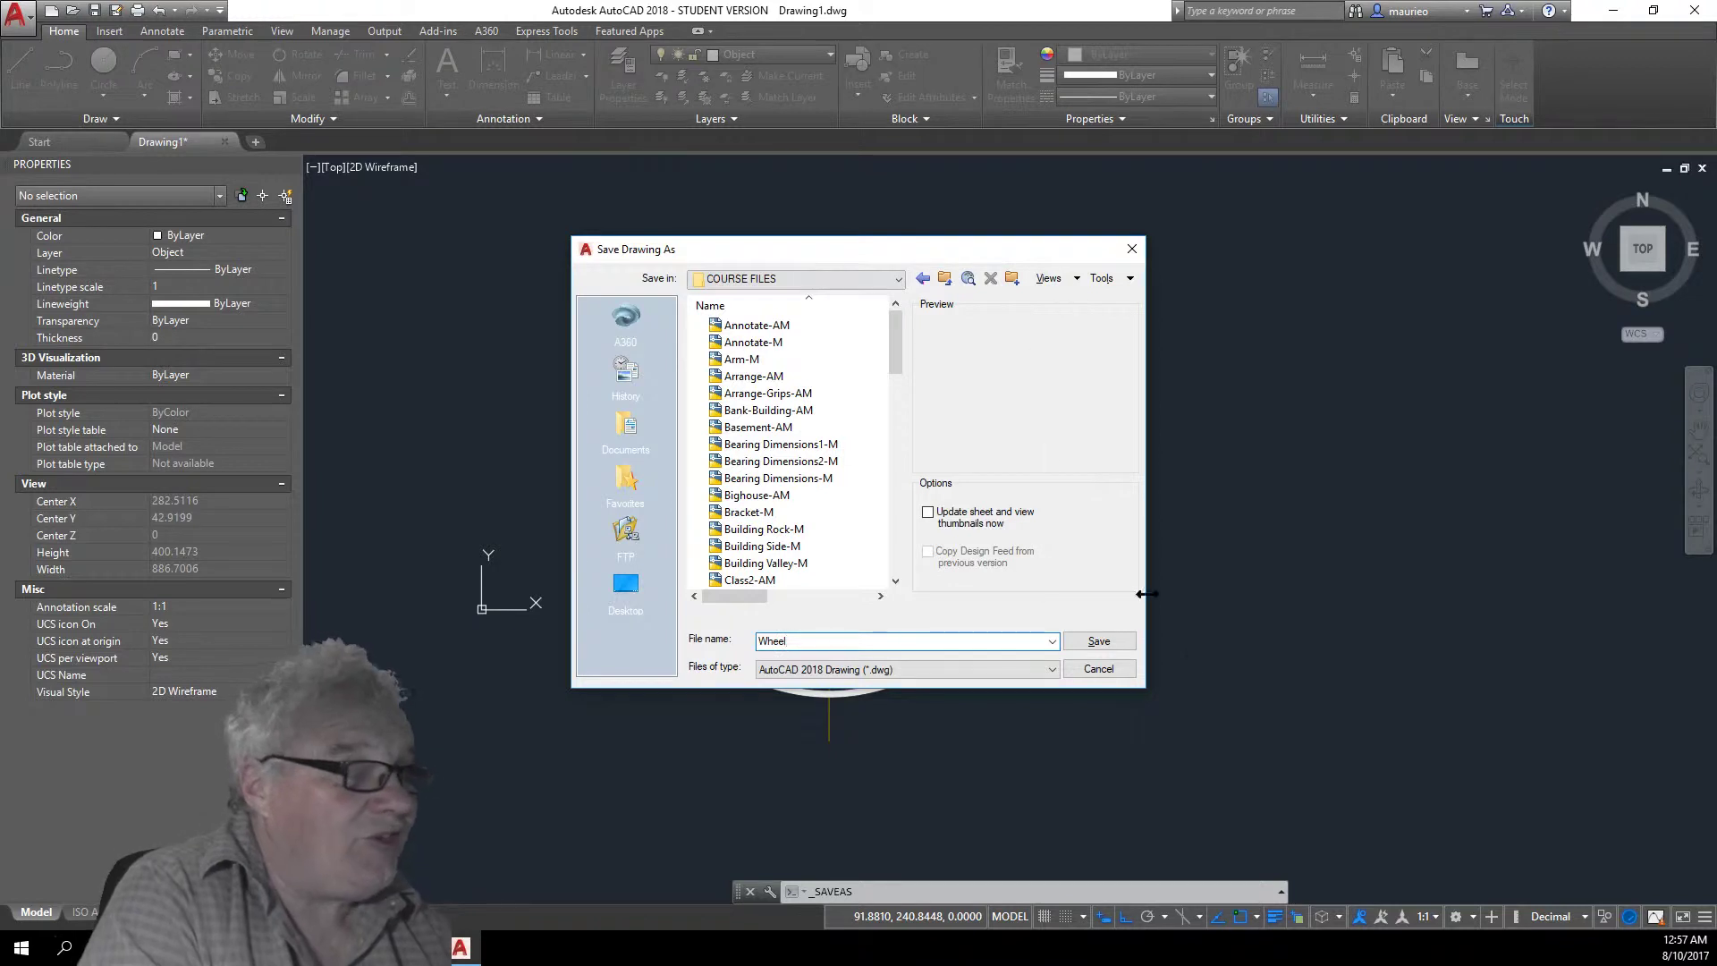
pyautogui.click(1108, 641)
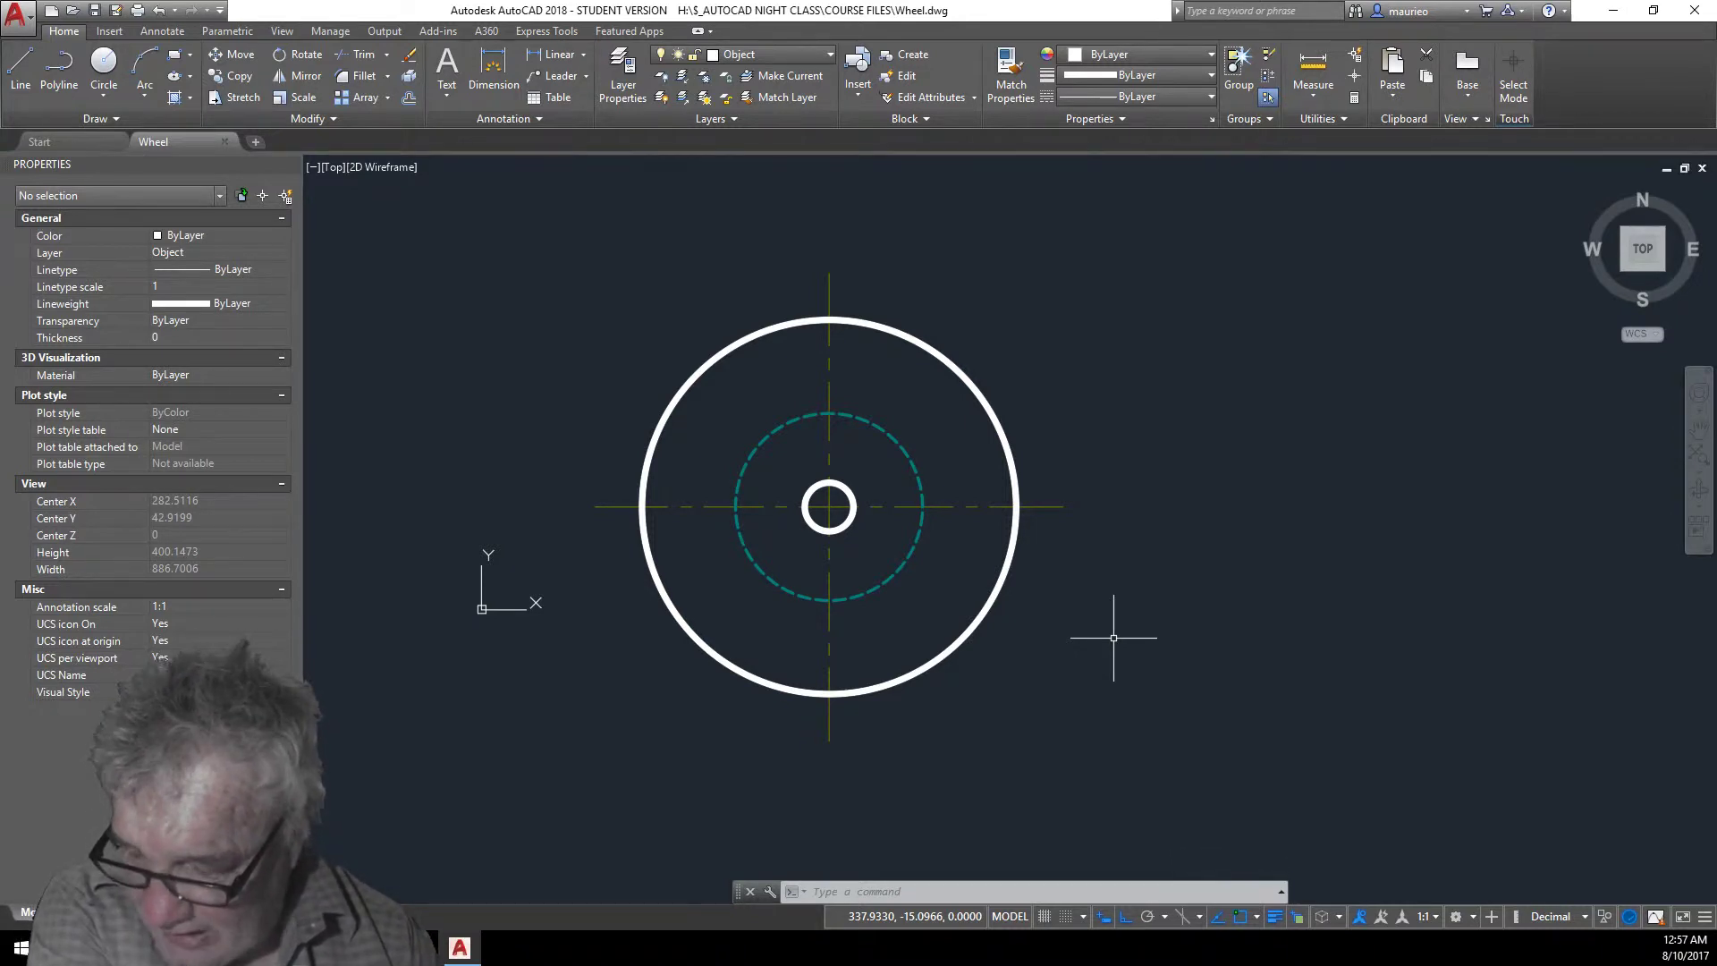
# - Choose layer 0 from the Layer list, then start setting the current layer from an object
pyautogui.click(828, 51)
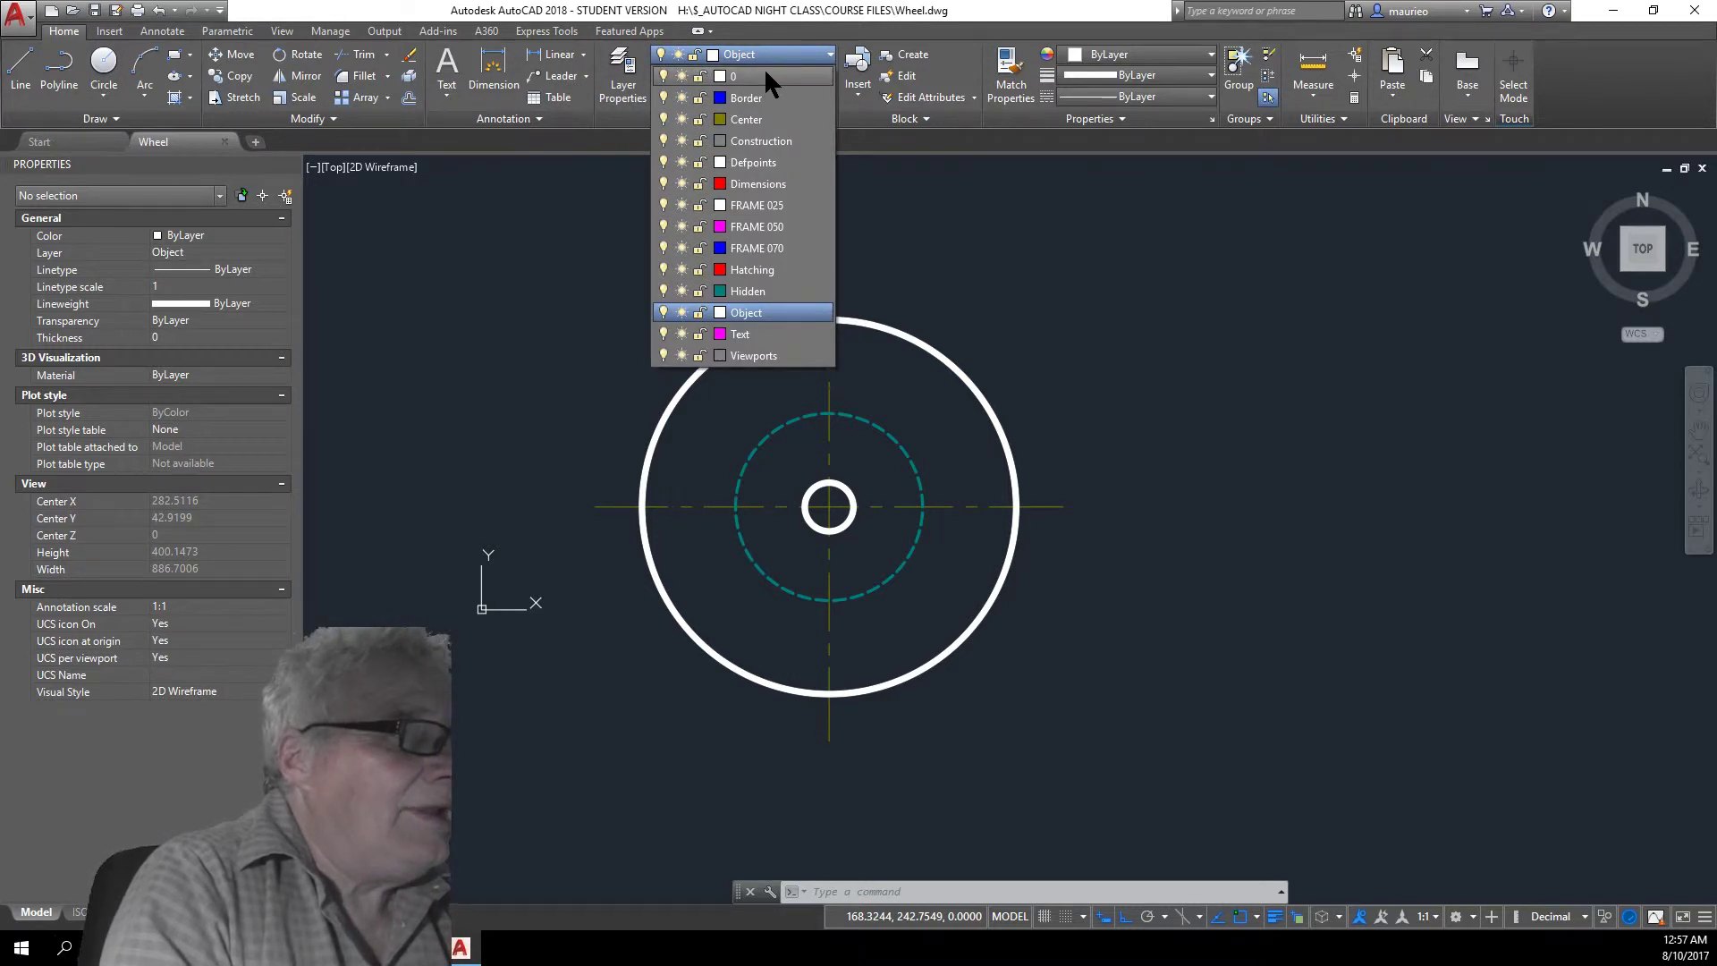
pyautogui.click(765, 75)
pyautogui.click(791, 75)
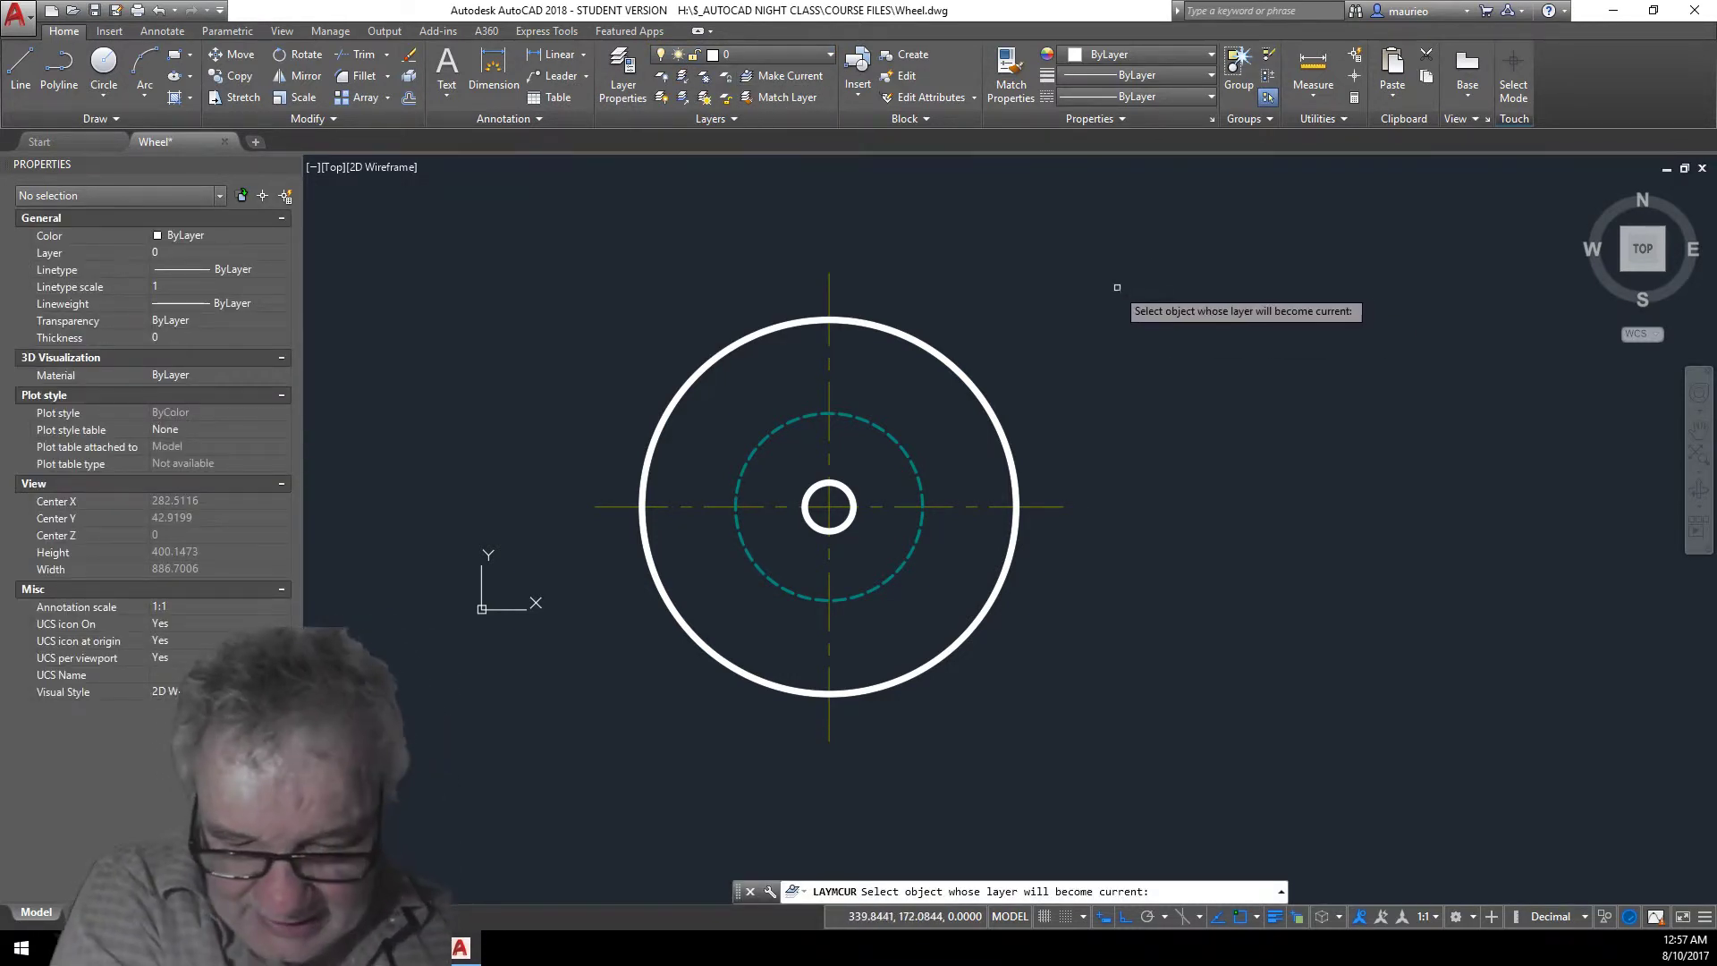
pyautogui.press('alt')
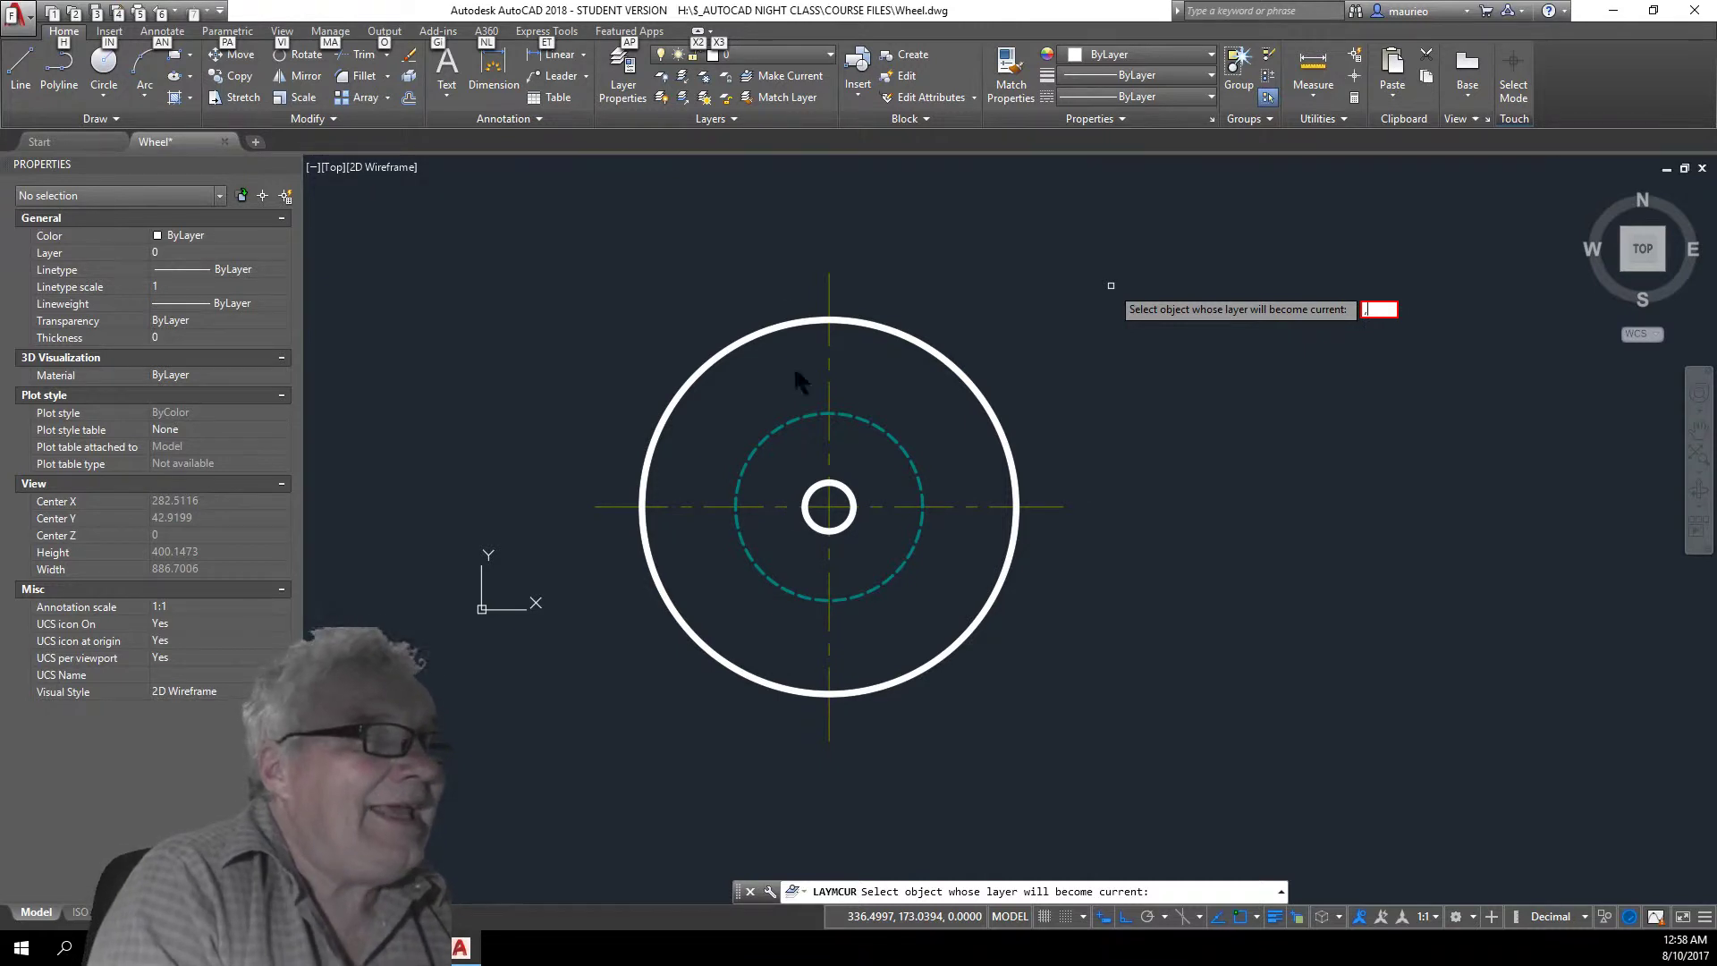
pyautogui.press('alt')
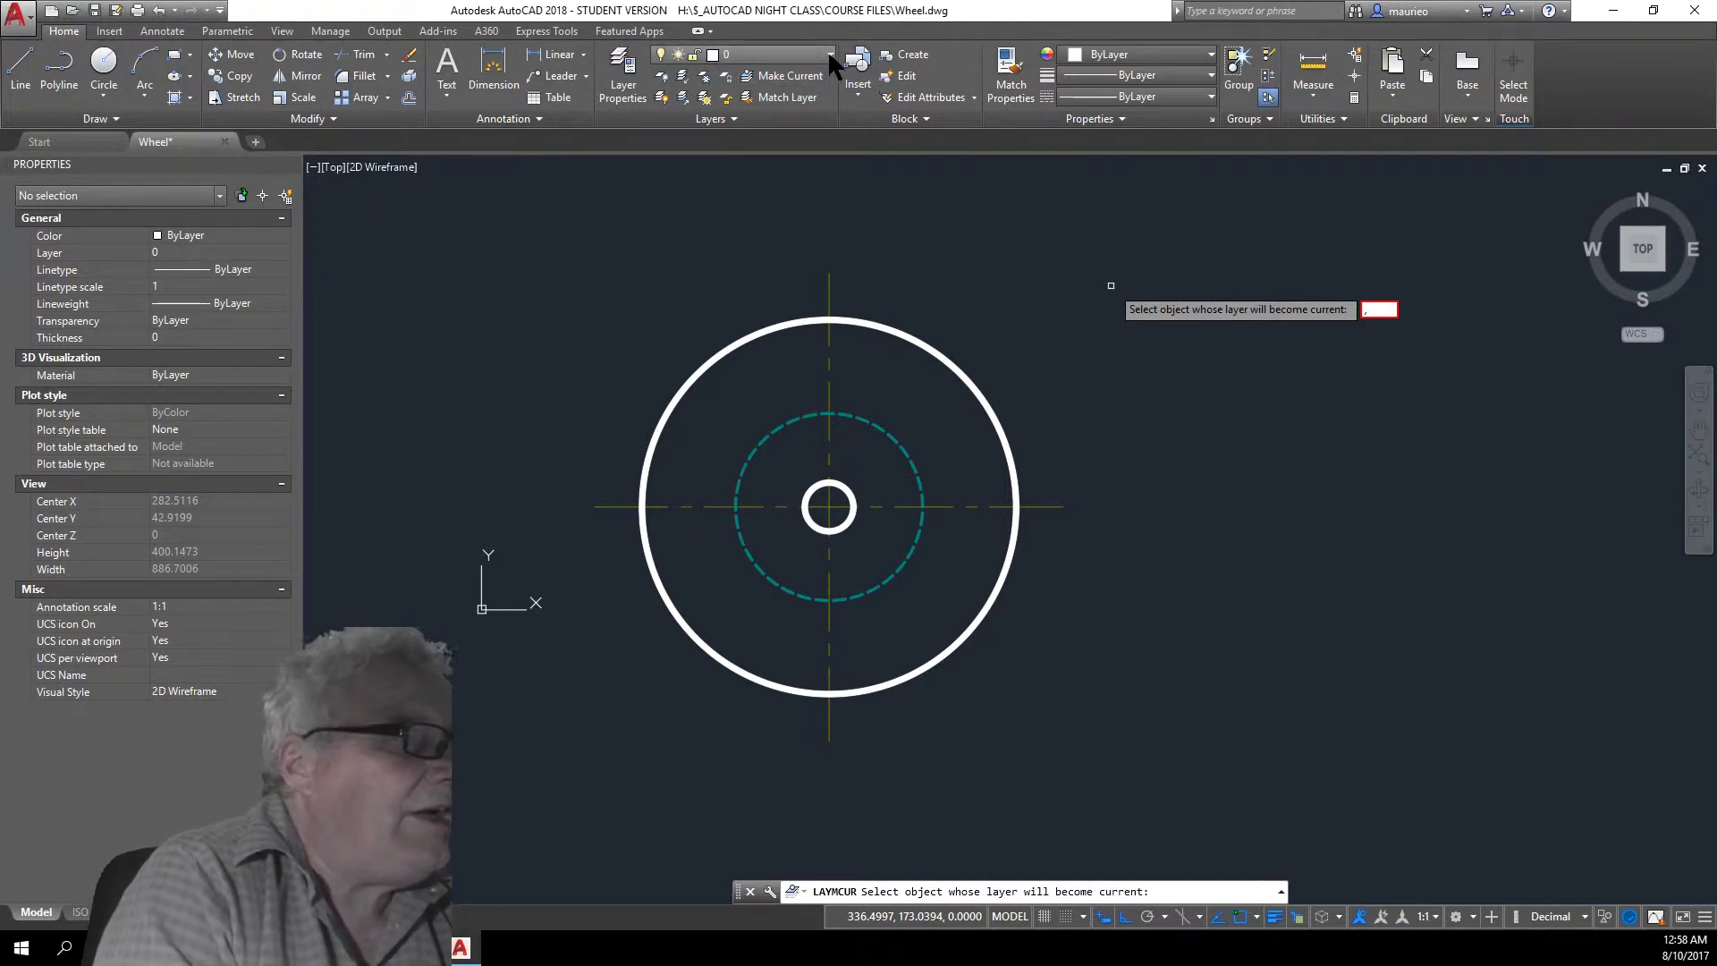
# - Show the Layer dropdown, listing every layer with its on, freeze and lock icons
pyautogui.click(829, 50)
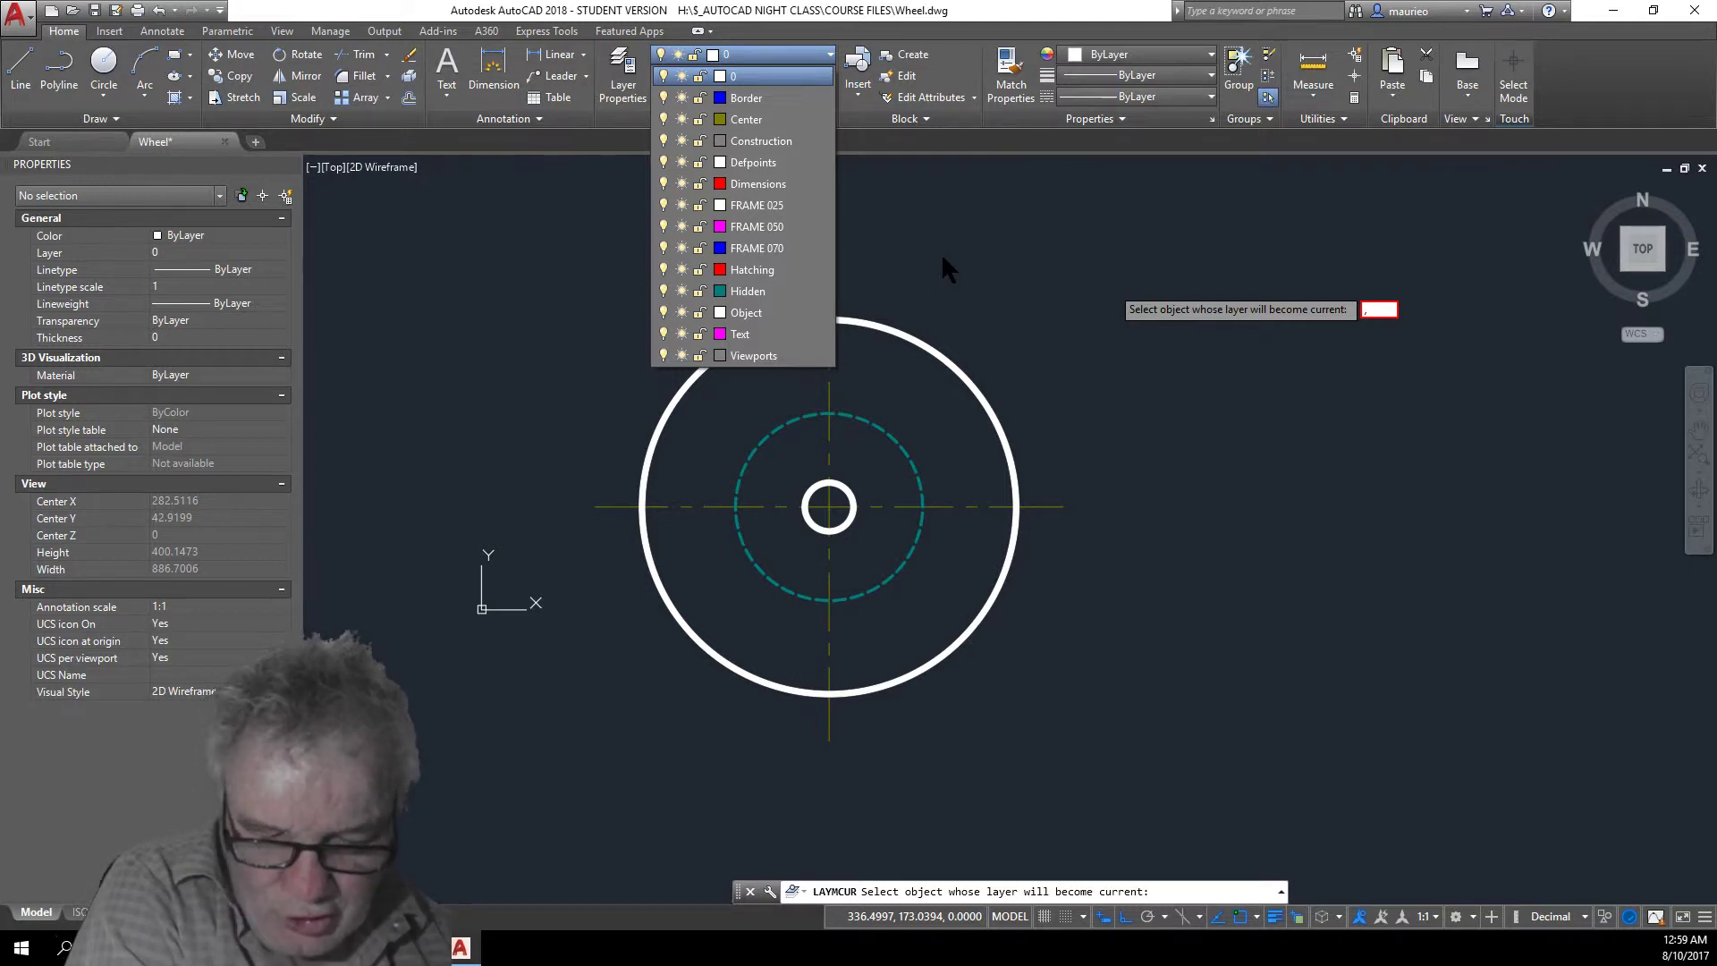
# - Turn off the Center layer, freeze Hidden and lock Object
pyautogui.click(664, 116)
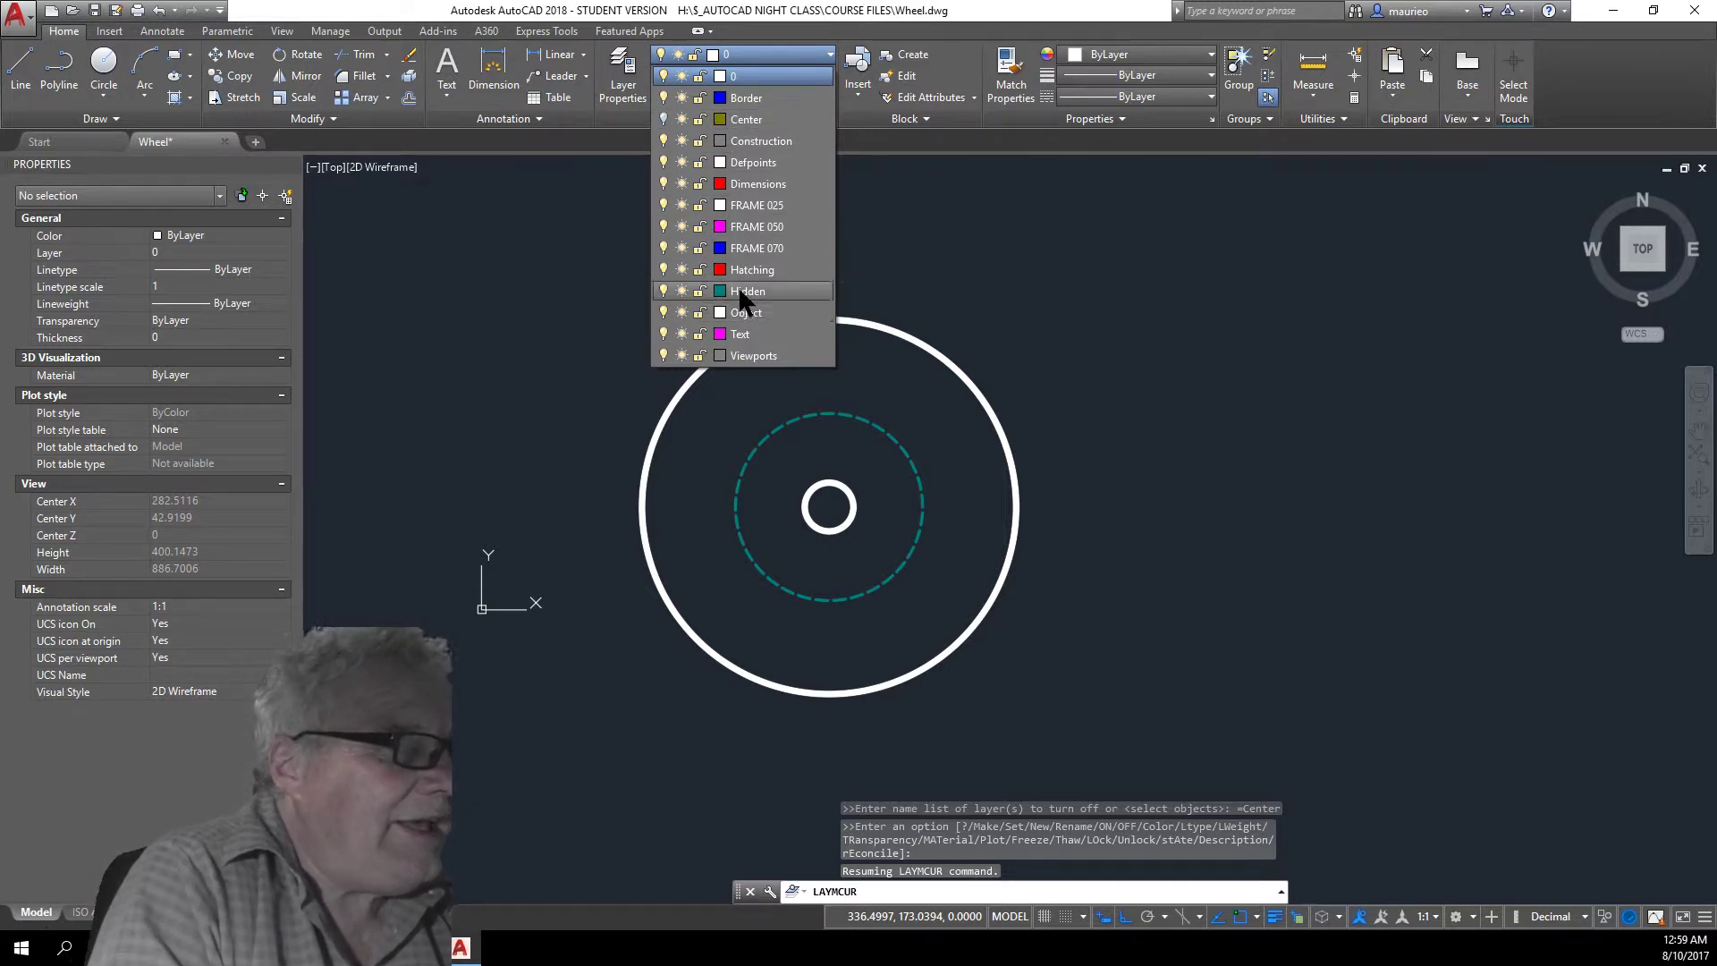
pyautogui.click(681, 291)
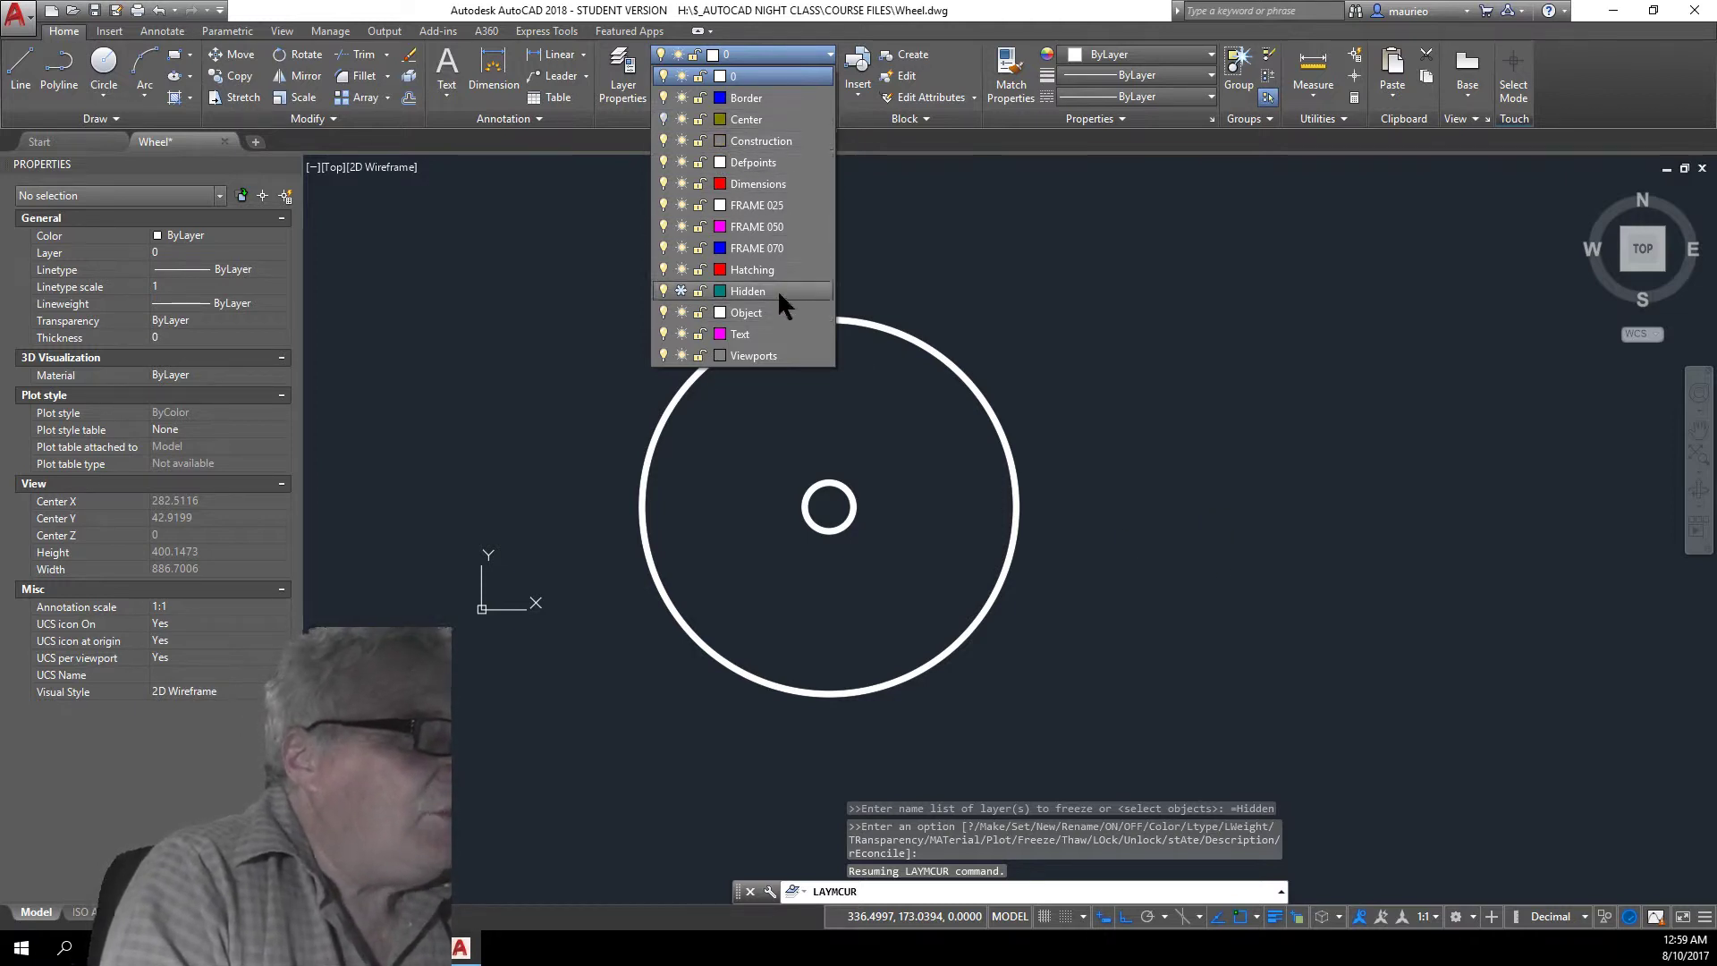
pyautogui.click(699, 312)
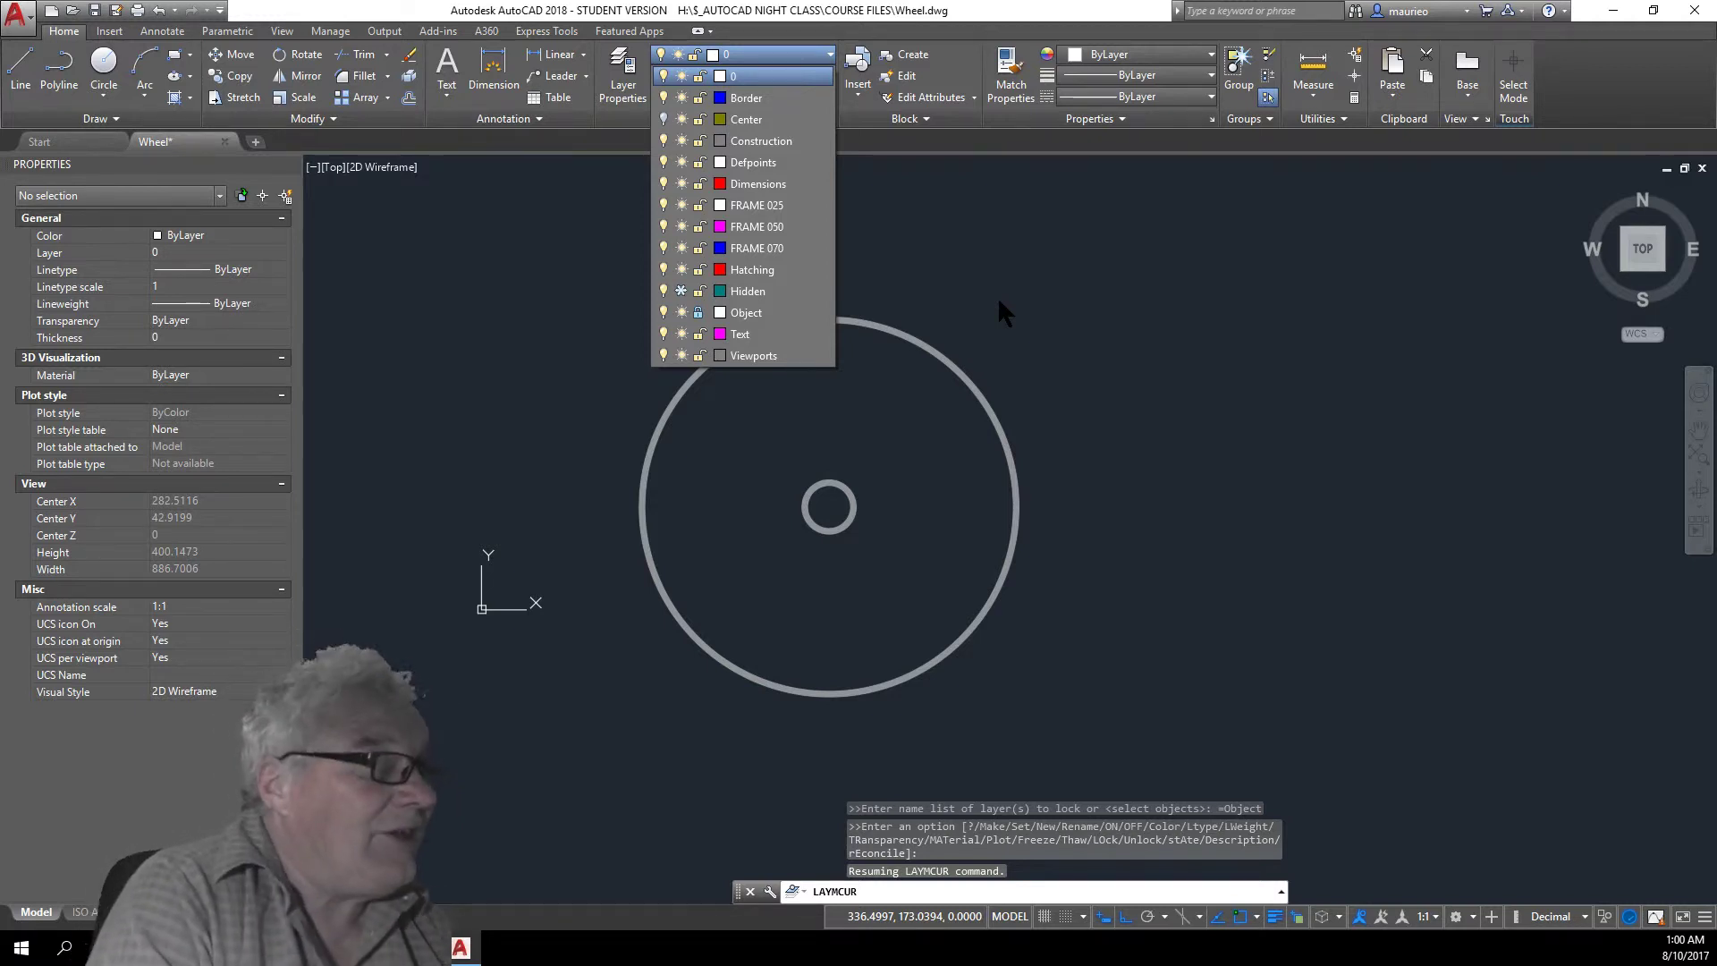
pyautogui.click(975, 431)
# - Make Object current from the outer circle and try erasing that circle on the locked layer
pyautogui.click(1003, 413)
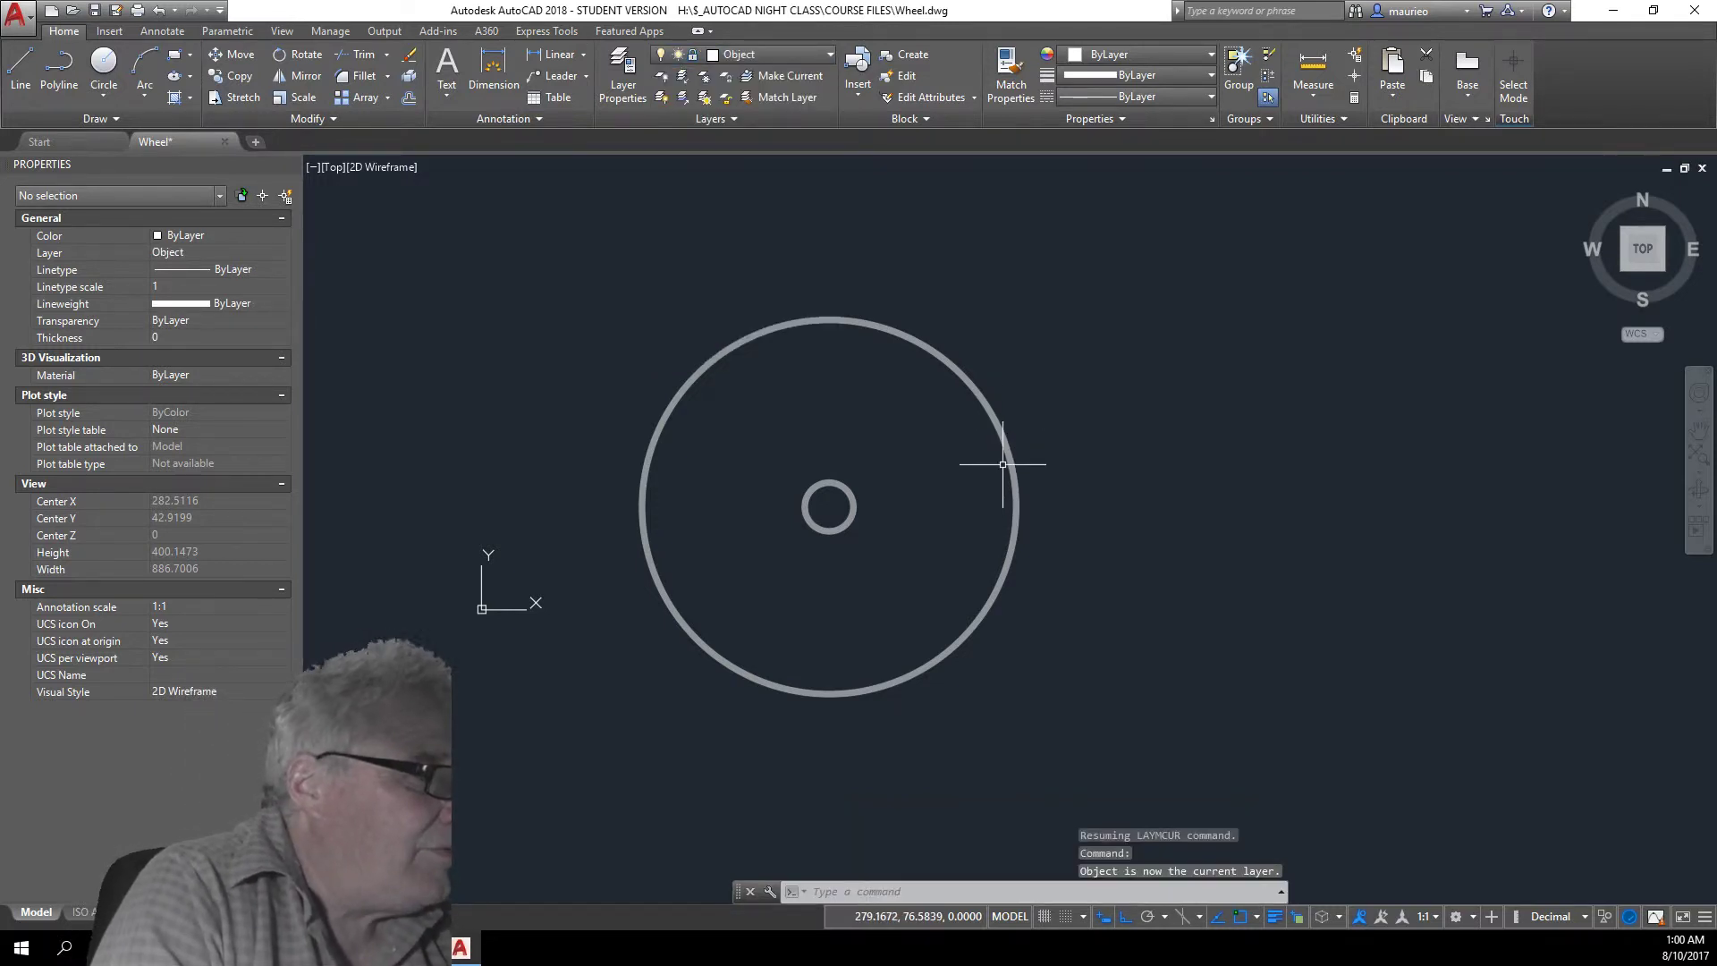
pyautogui.click(1000, 435)
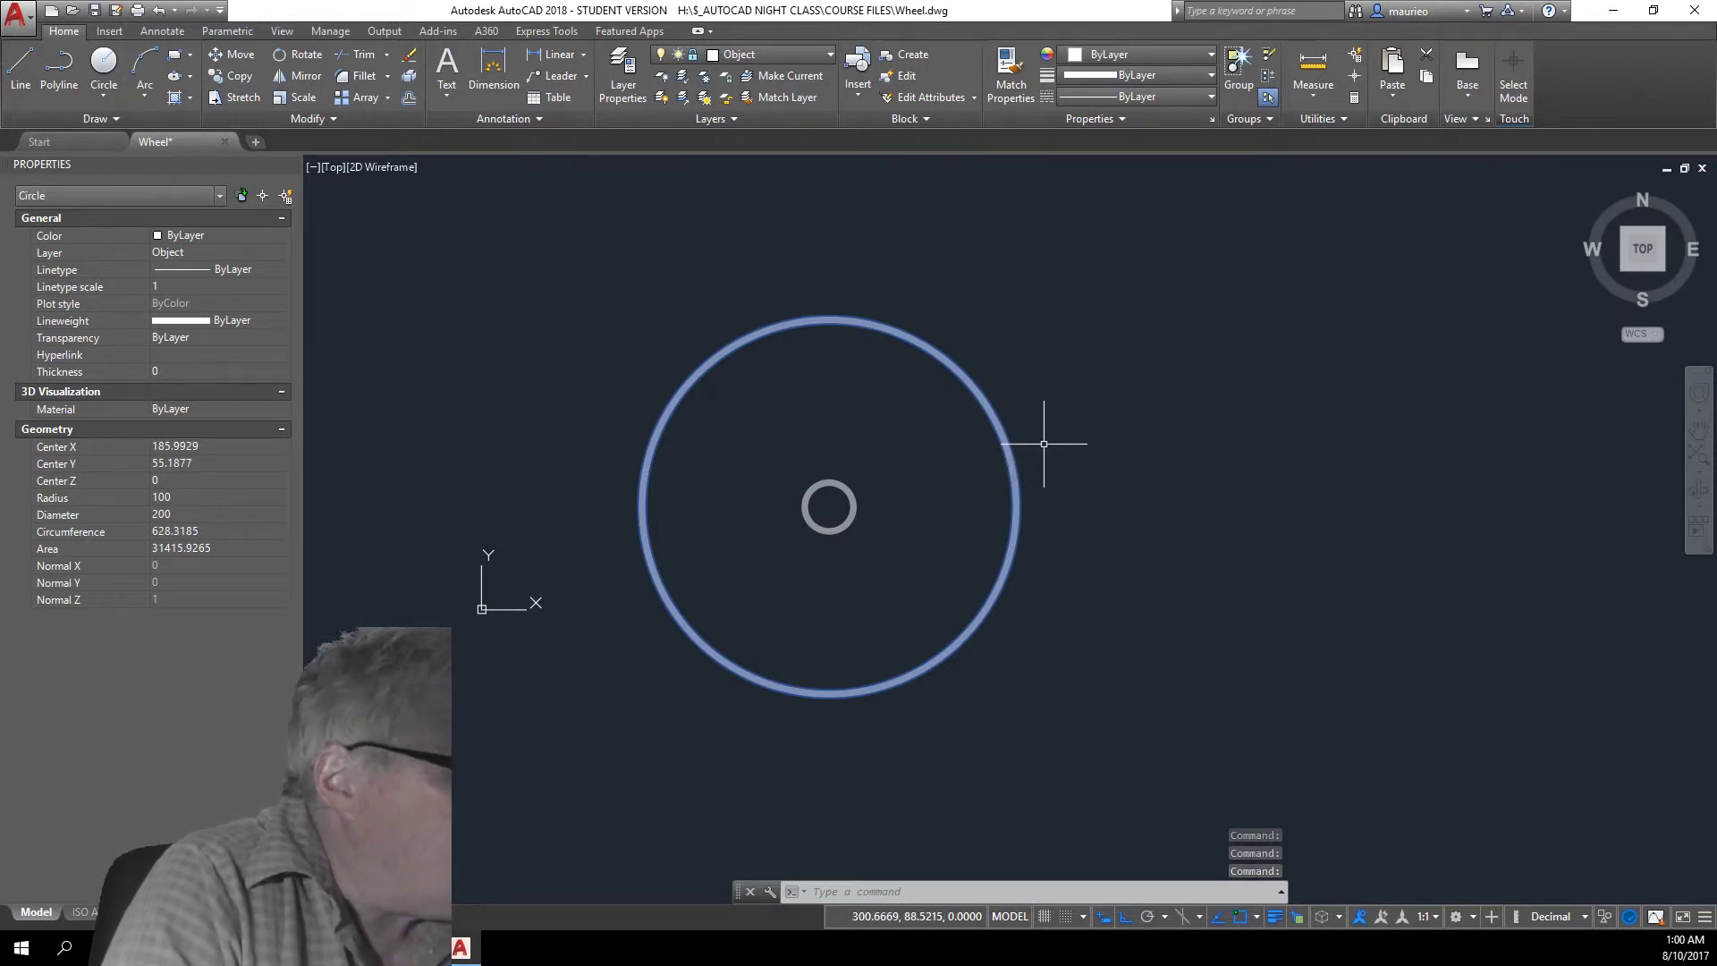
pyautogui.press('Delete')
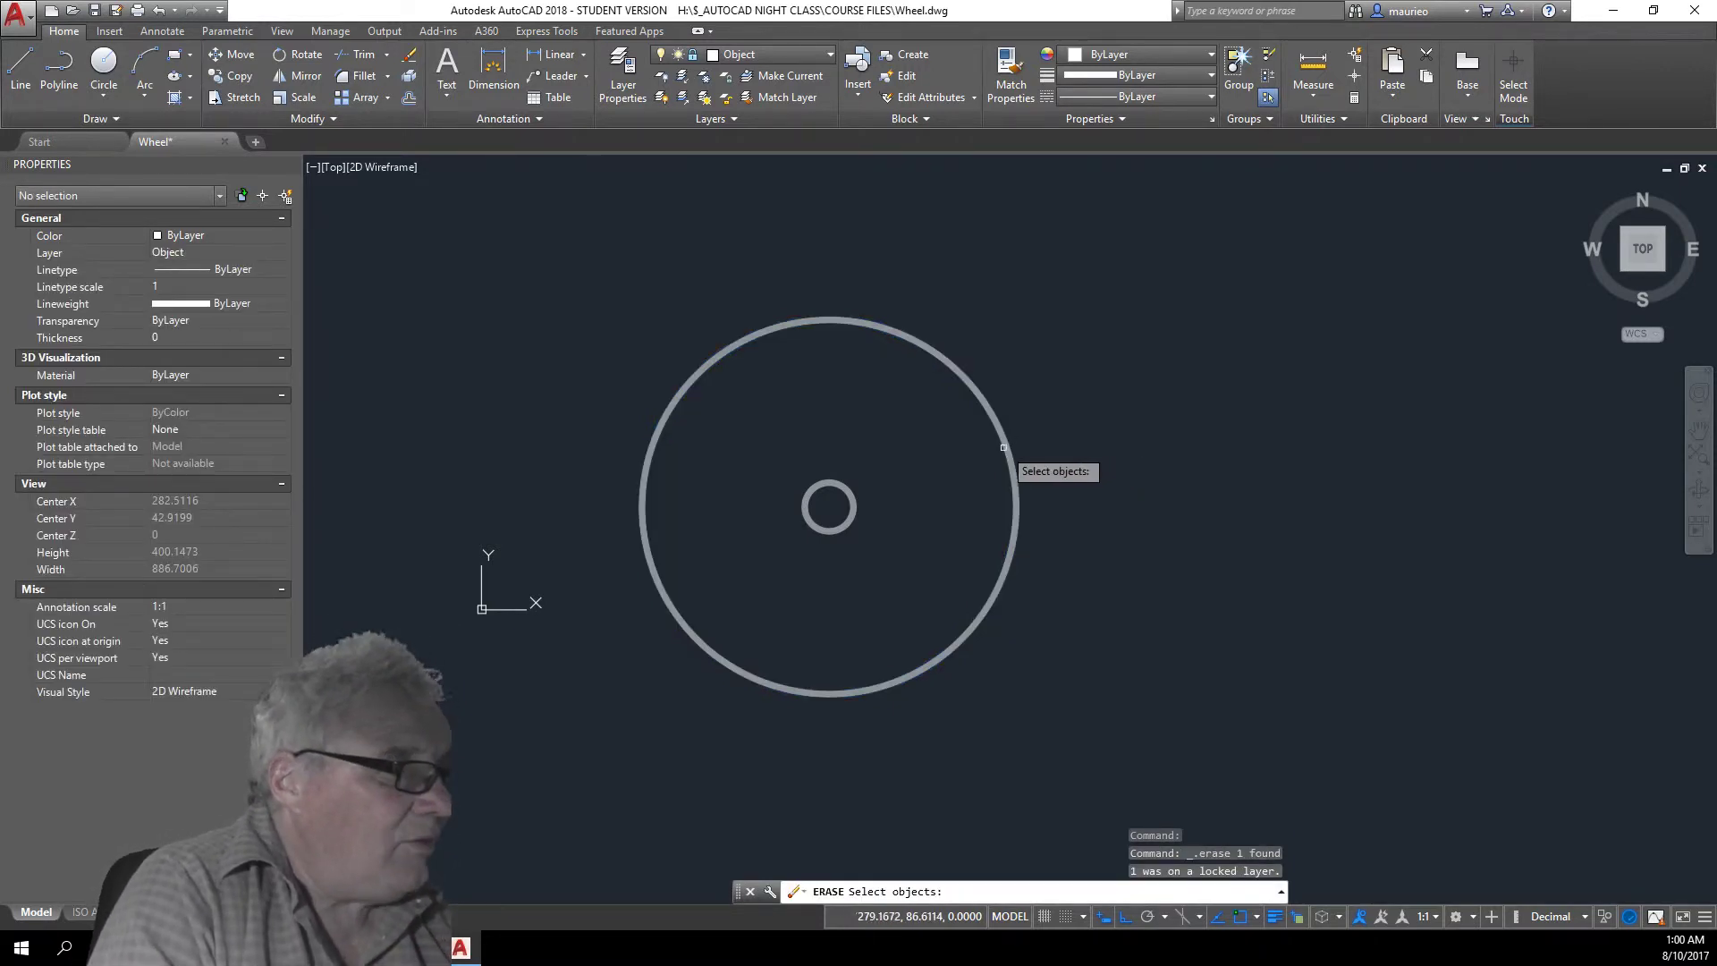
pyautogui.click(1005, 442)
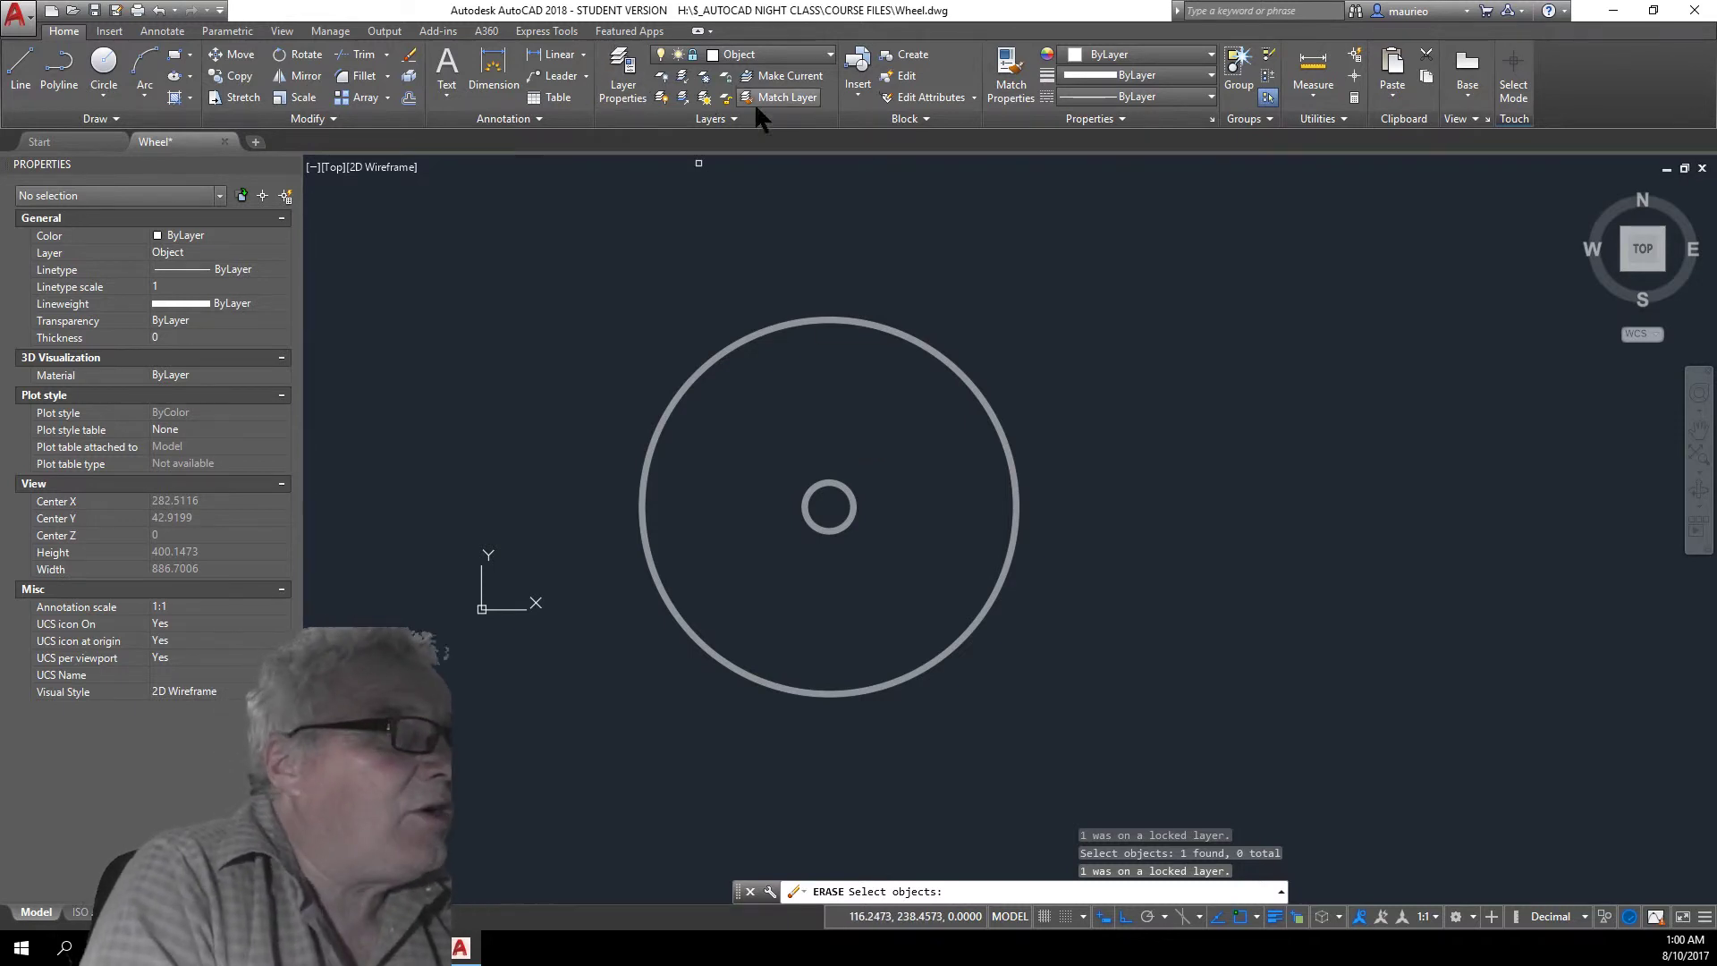
# - Unlock the Object layer so the wheel circles return to full strength
pyautogui.click(828, 51)
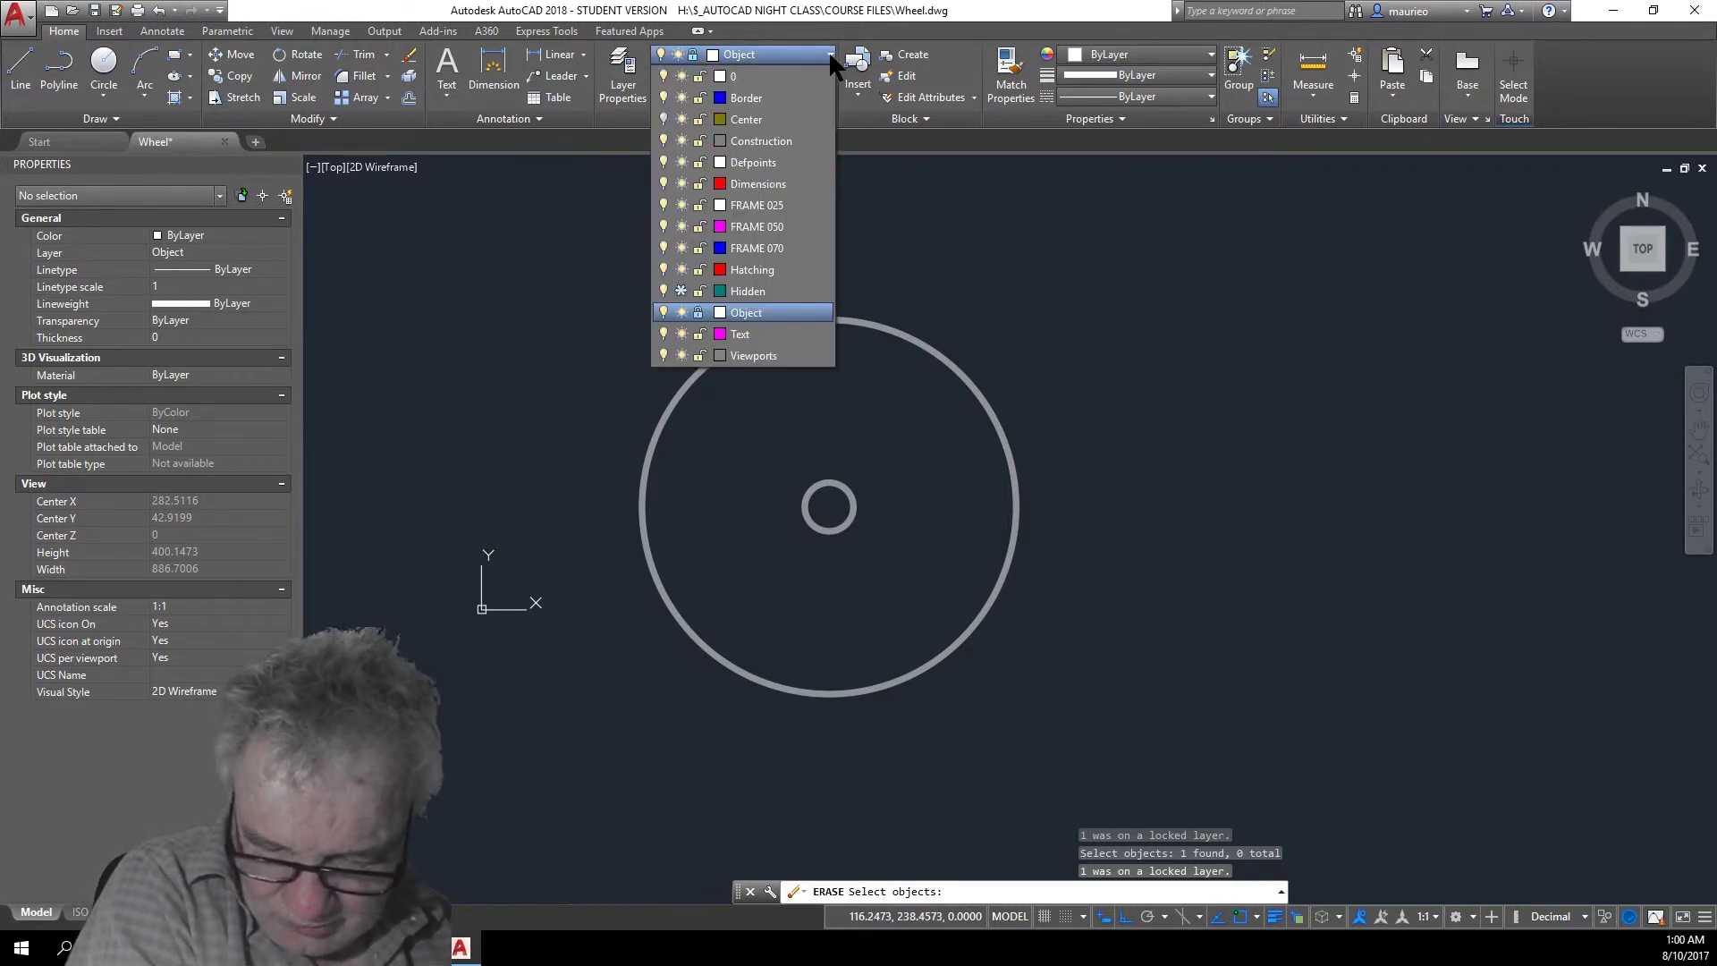
pyautogui.click(699, 312)
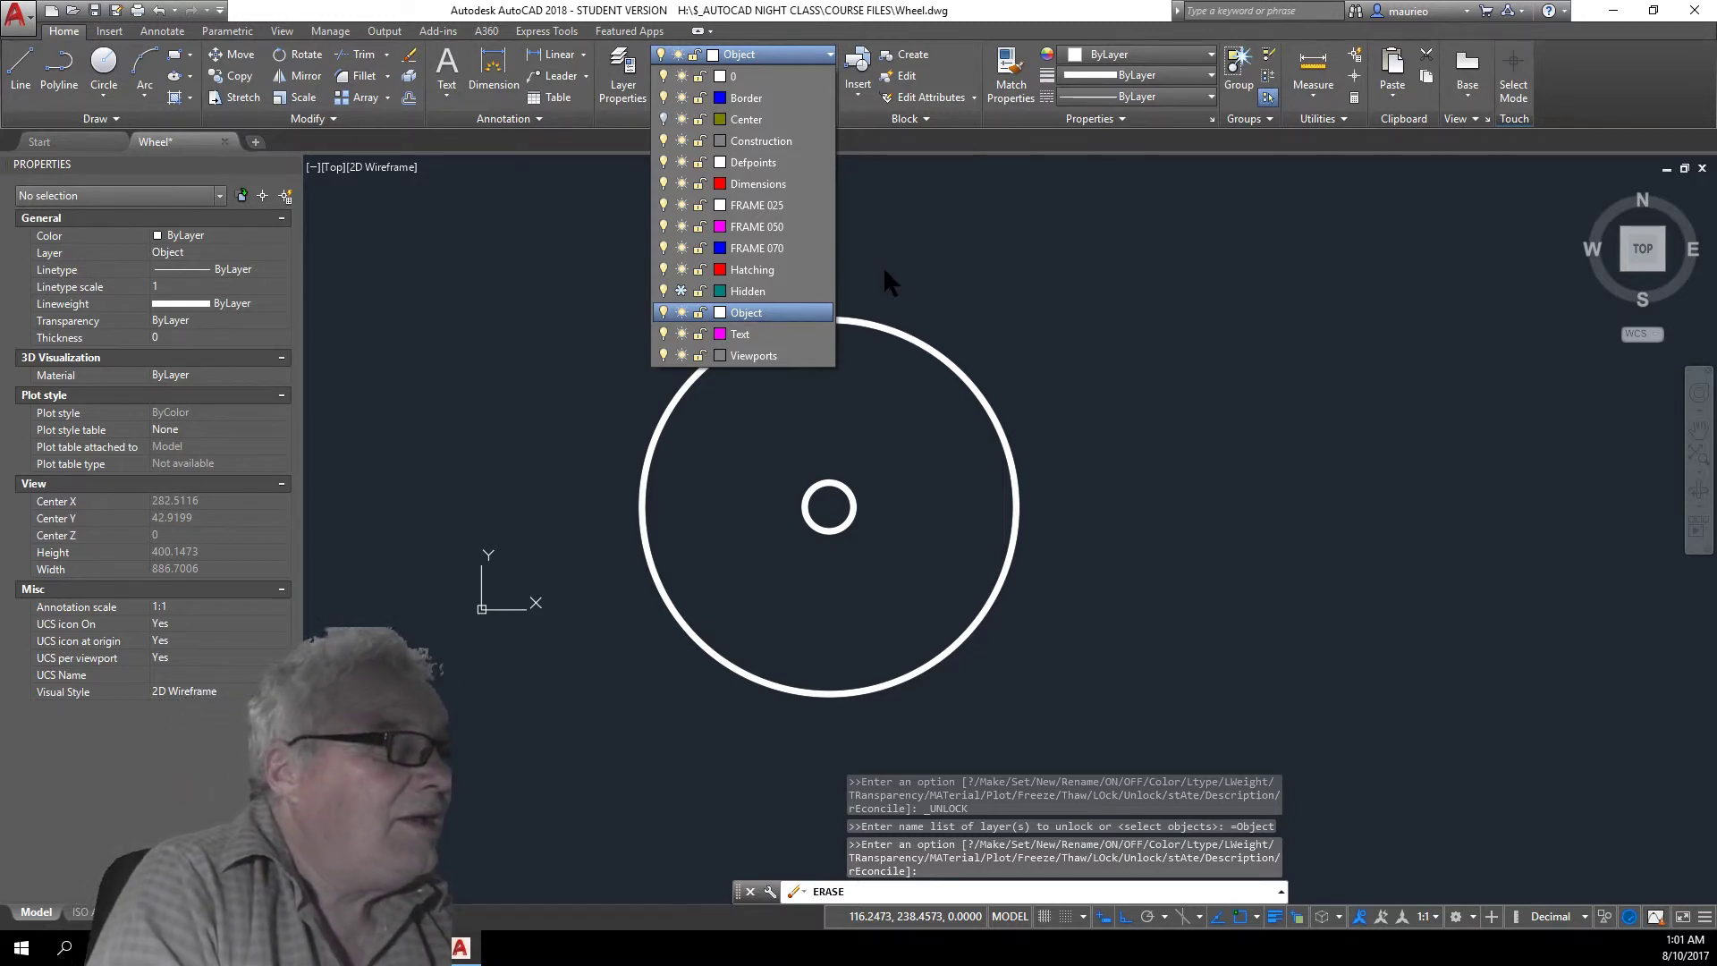
pyautogui.click(920, 230)
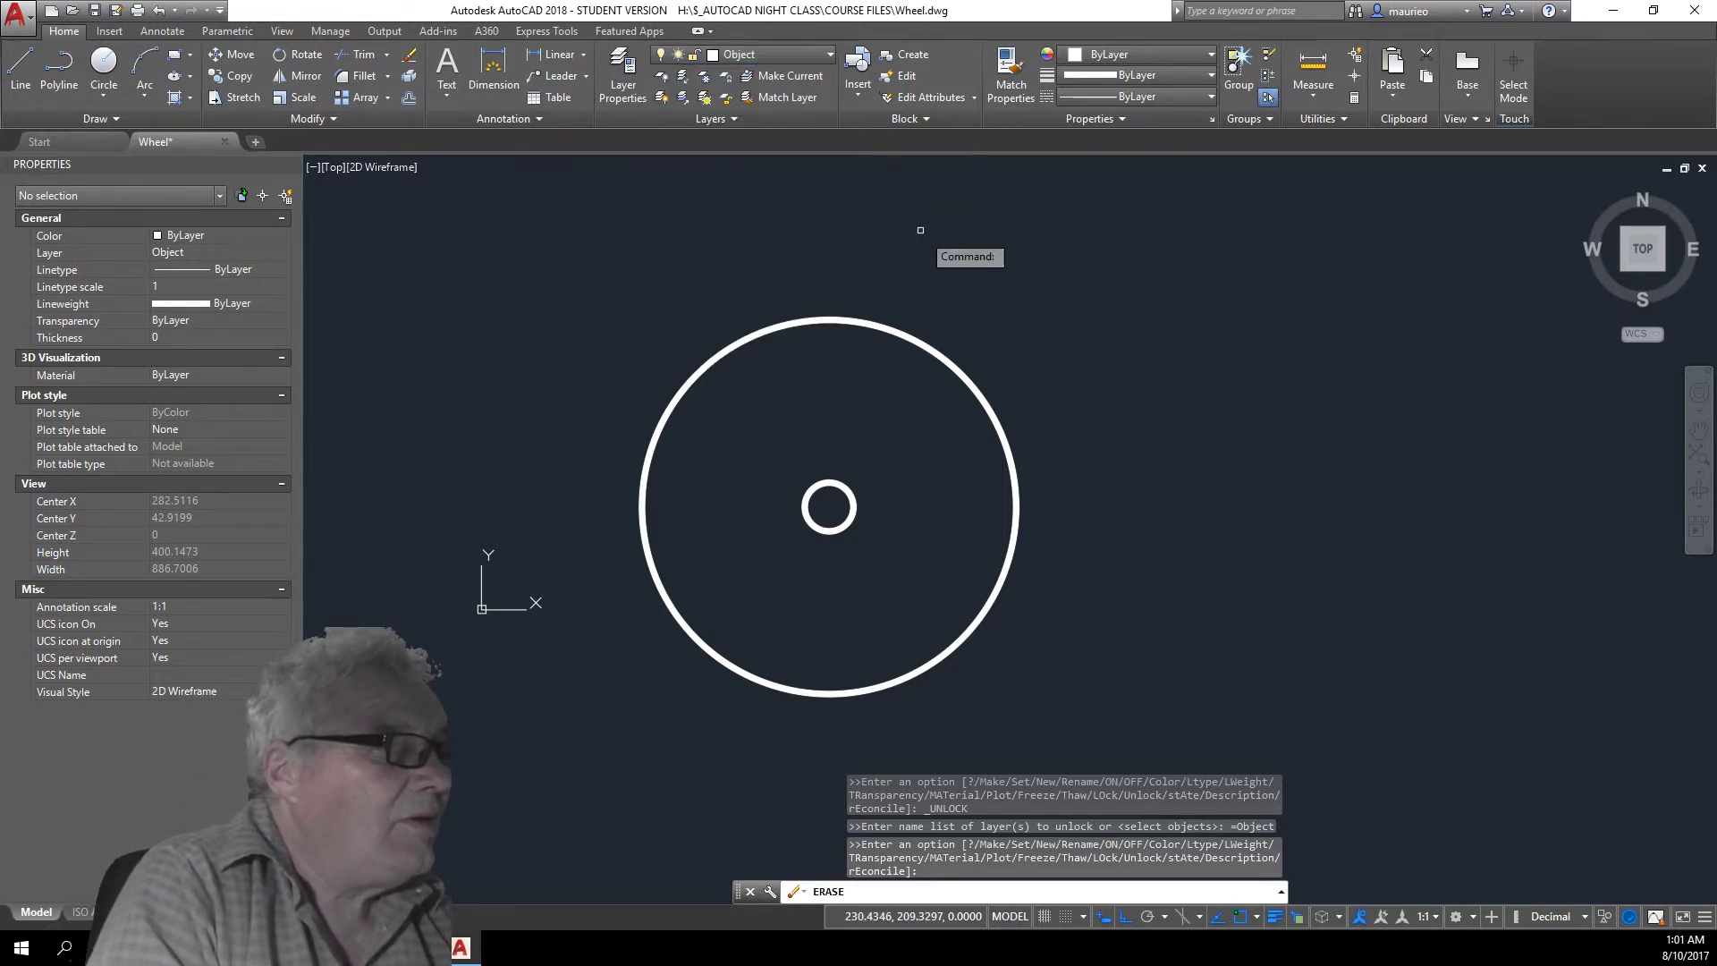
pyautogui.click(995, 408)
pyautogui.press('Return')
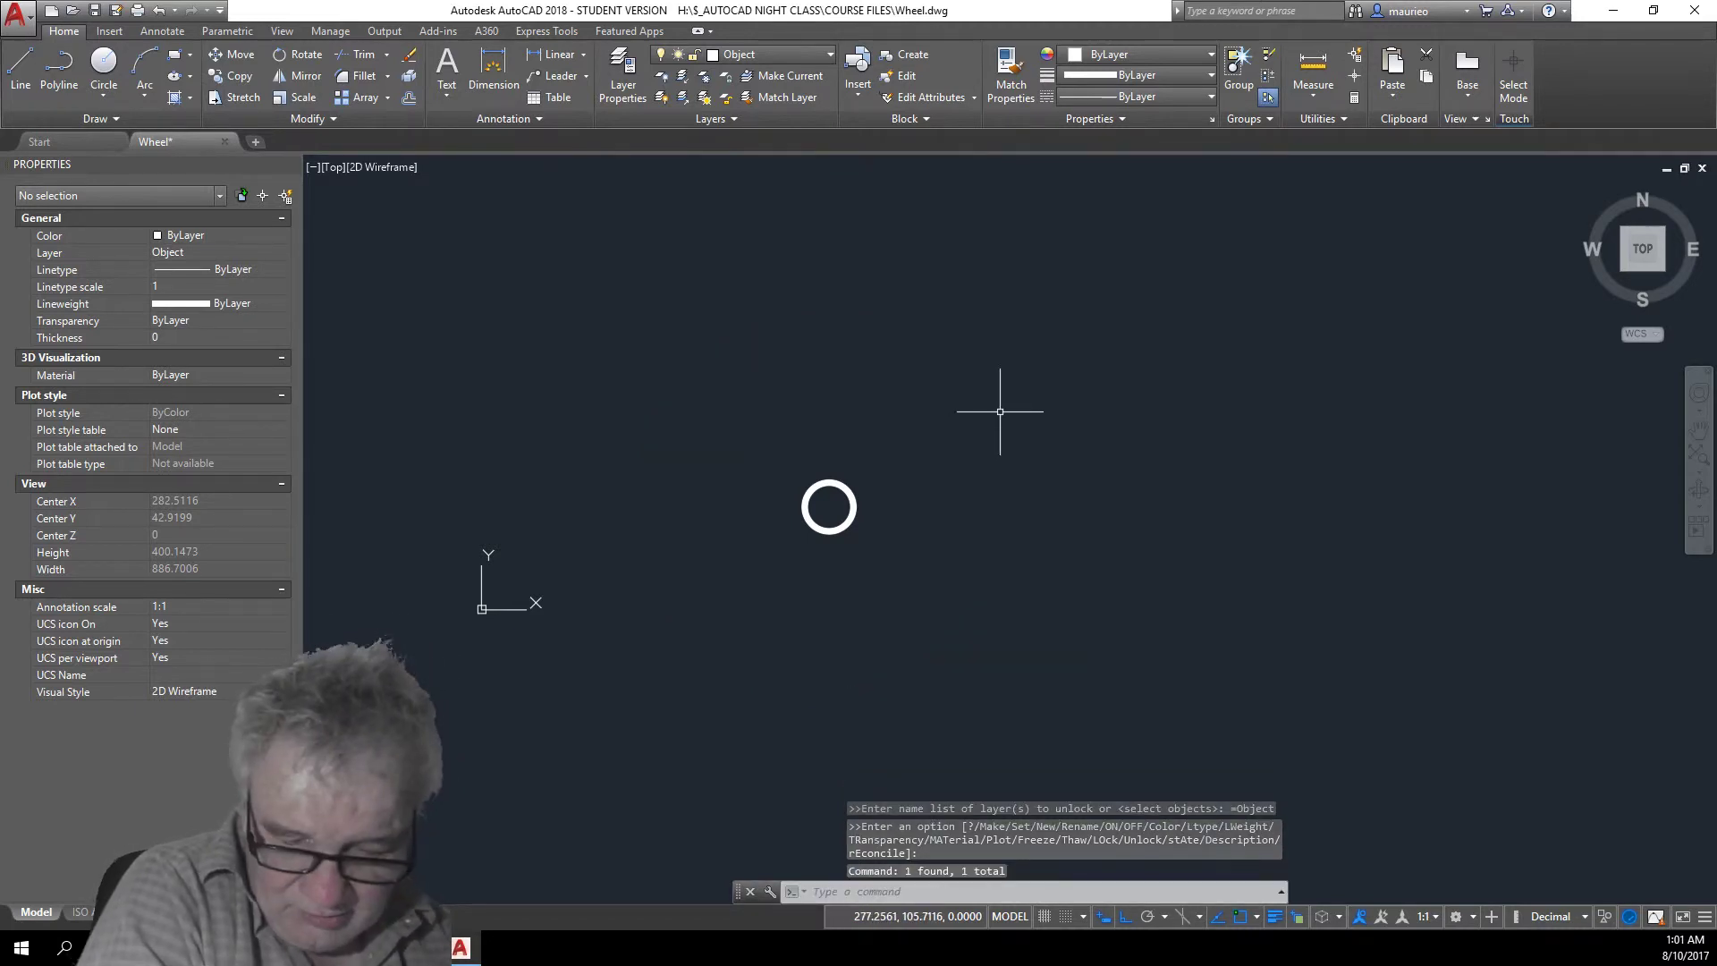
pyautogui.hotkey('ctrl', 'z')
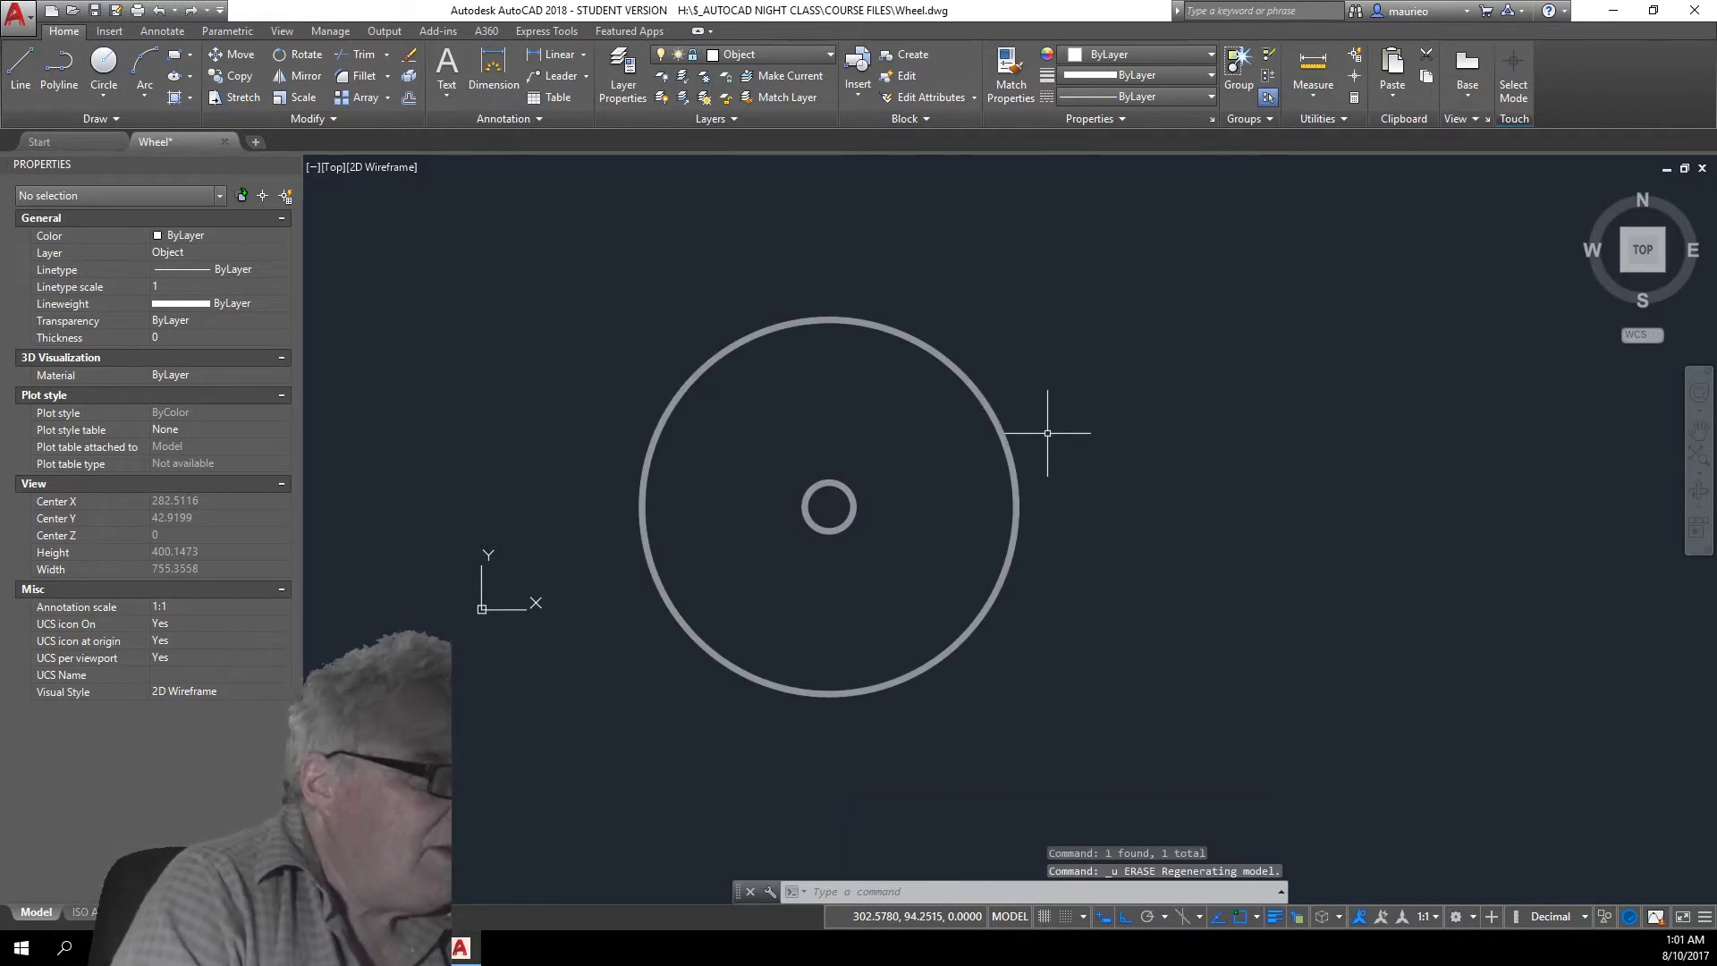
pyautogui.click(830, 54)
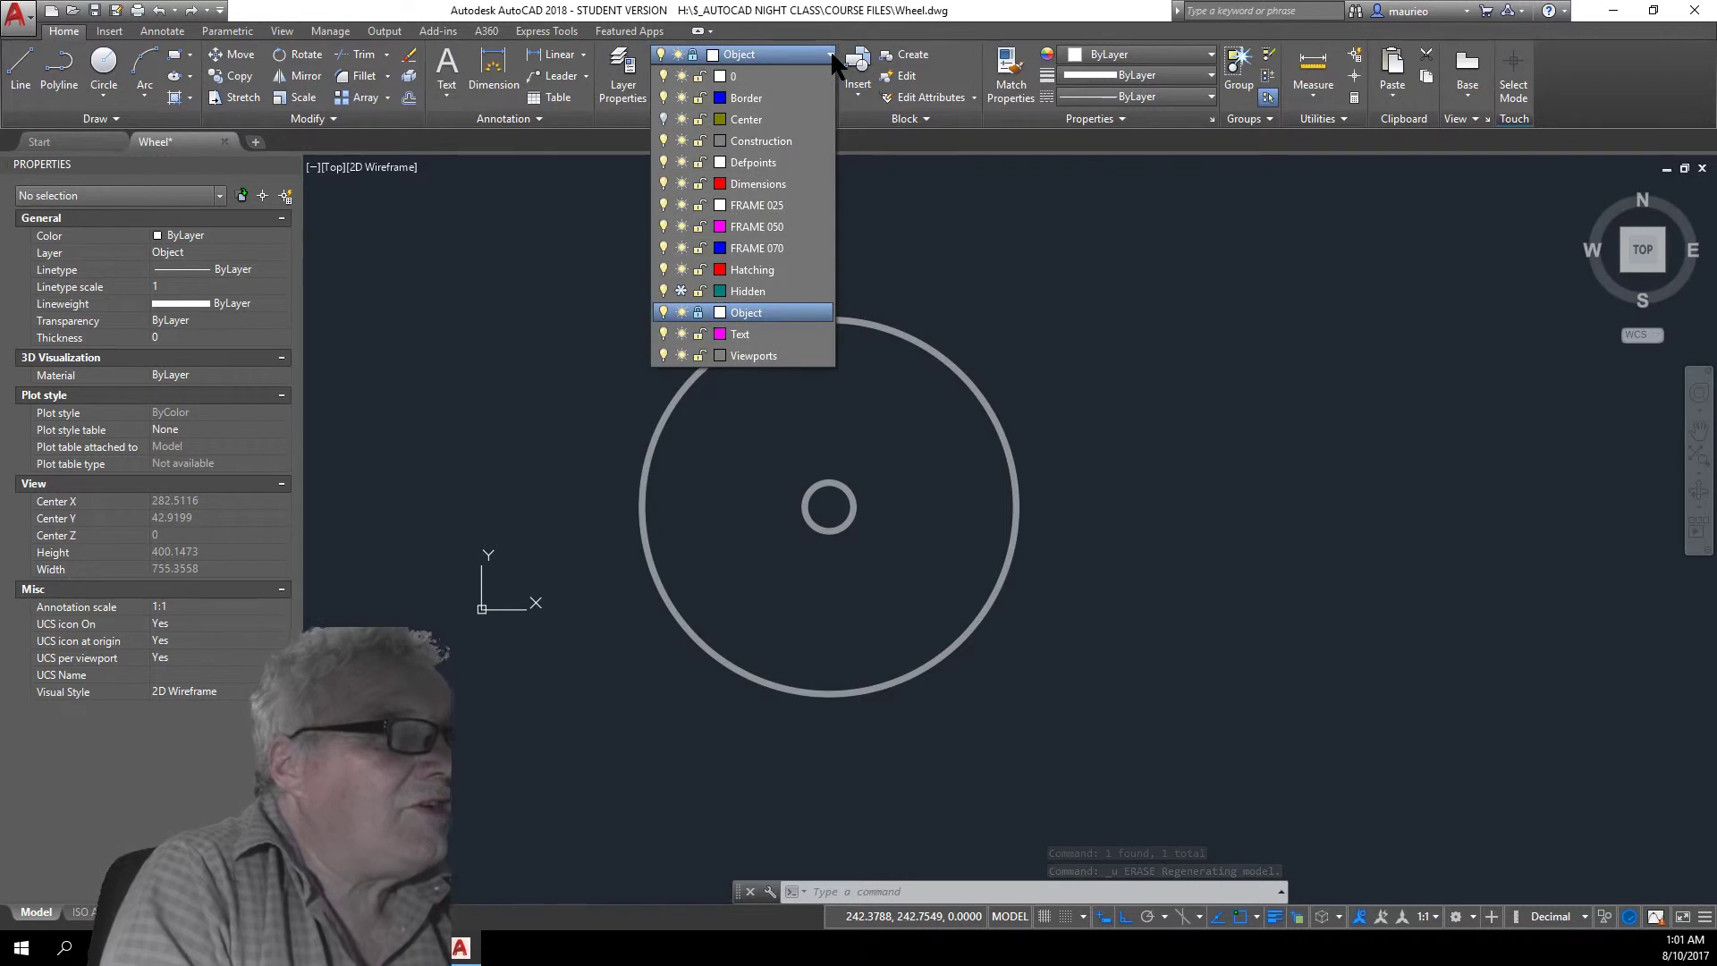
pyautogui.click(697, 311)
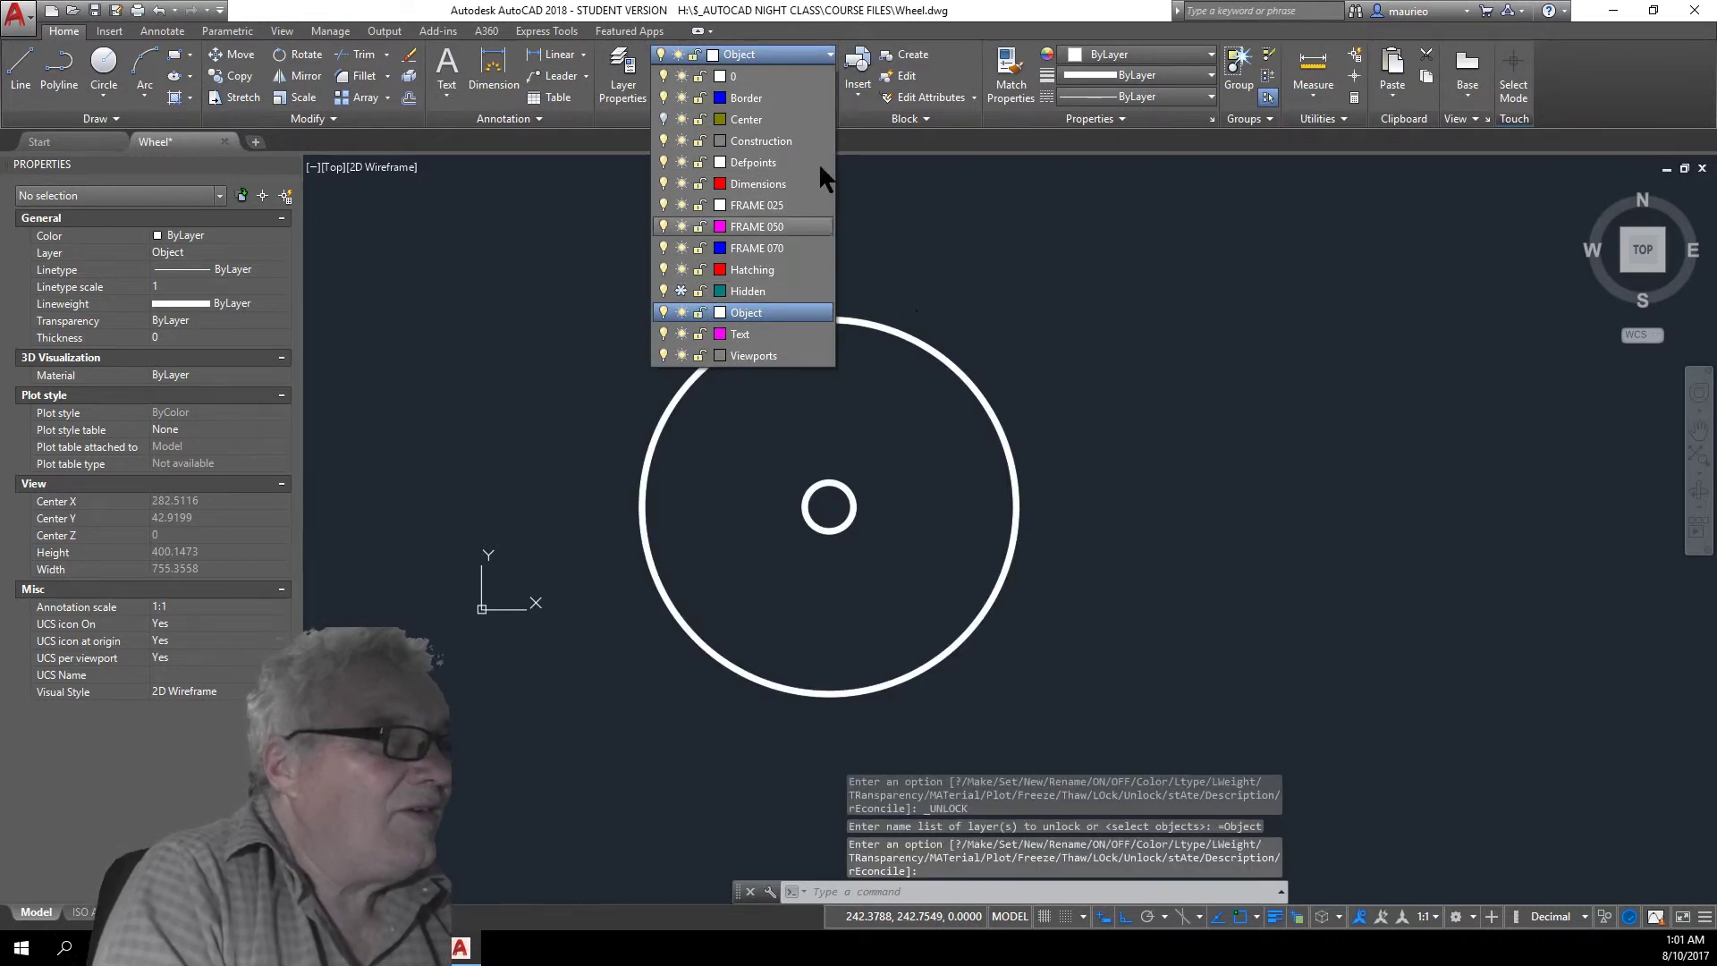
pyautogui.click(828, 49)
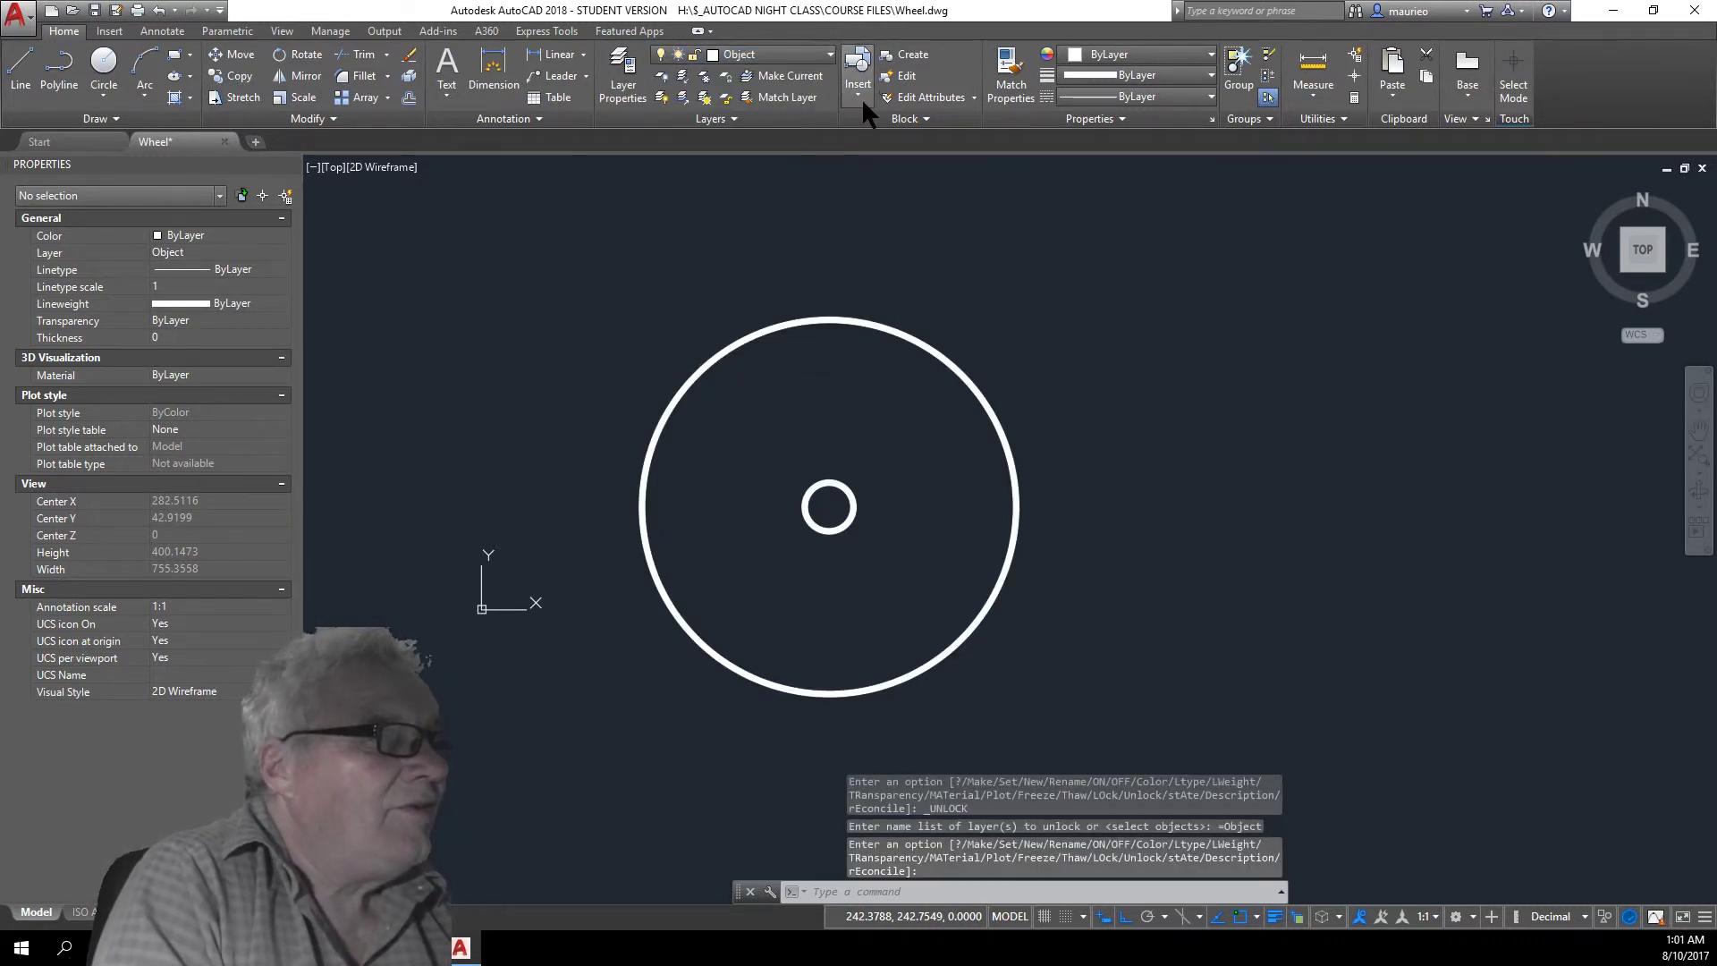
pyautogui.click(981, 382)
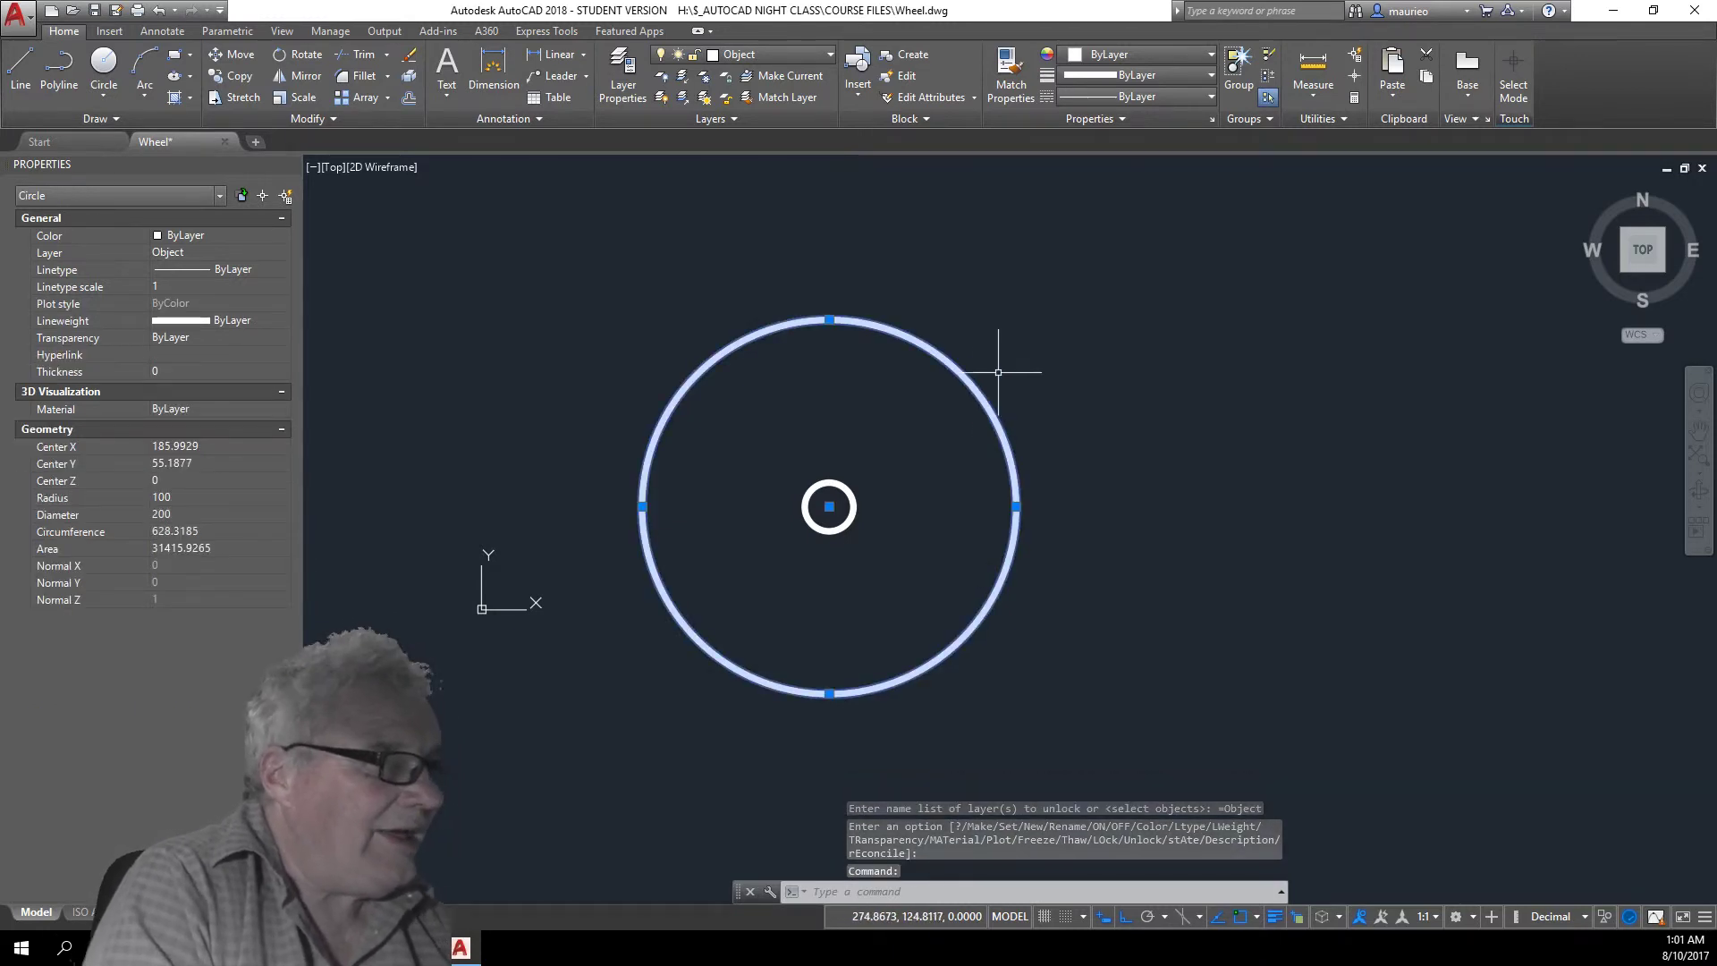
pyautogui.rightClick(1063, 308)
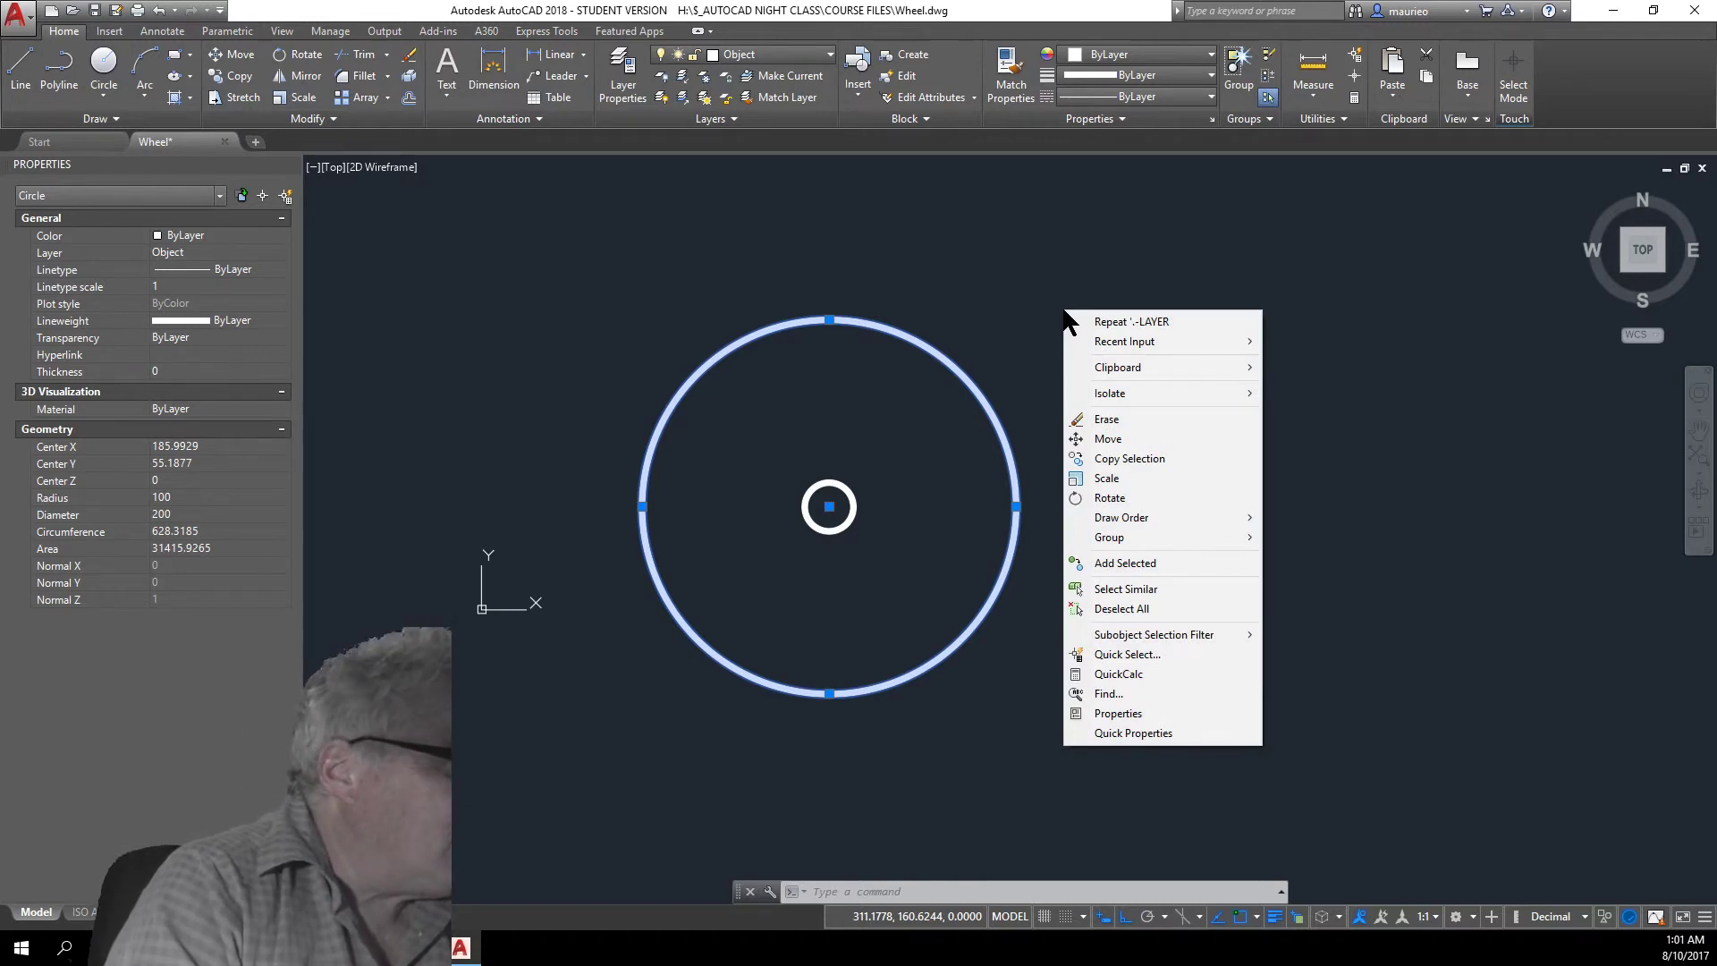
pyautogui.click(1107, 418)
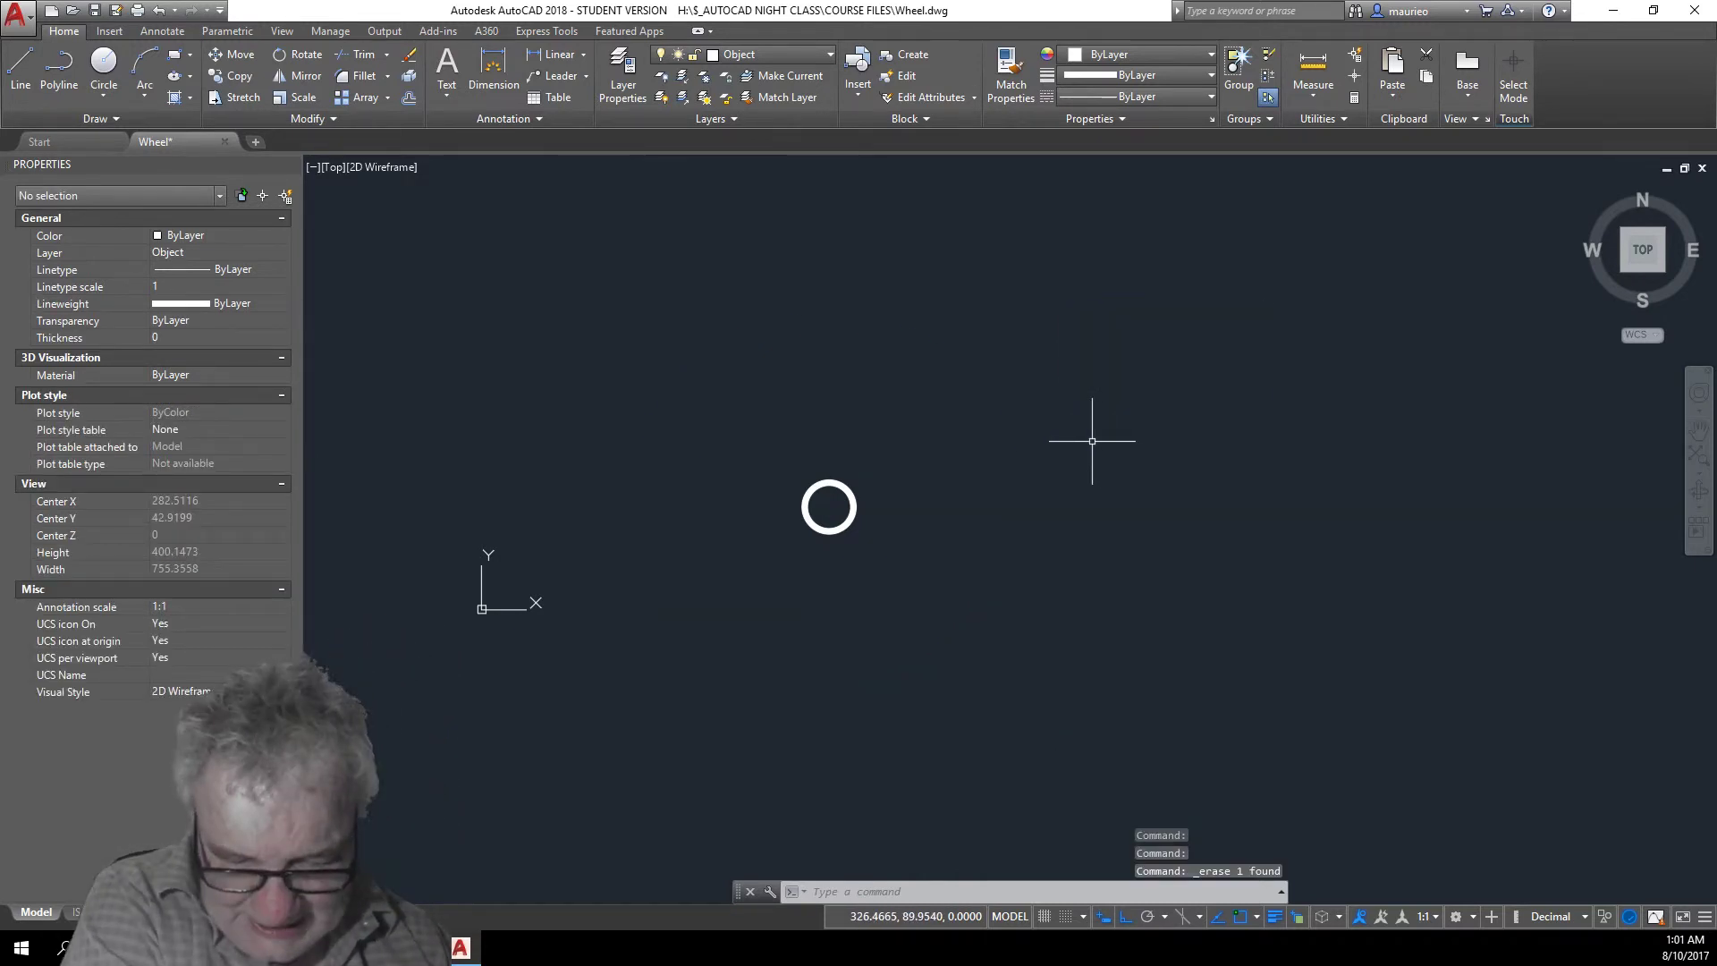
pyautogui.click(161, 11)
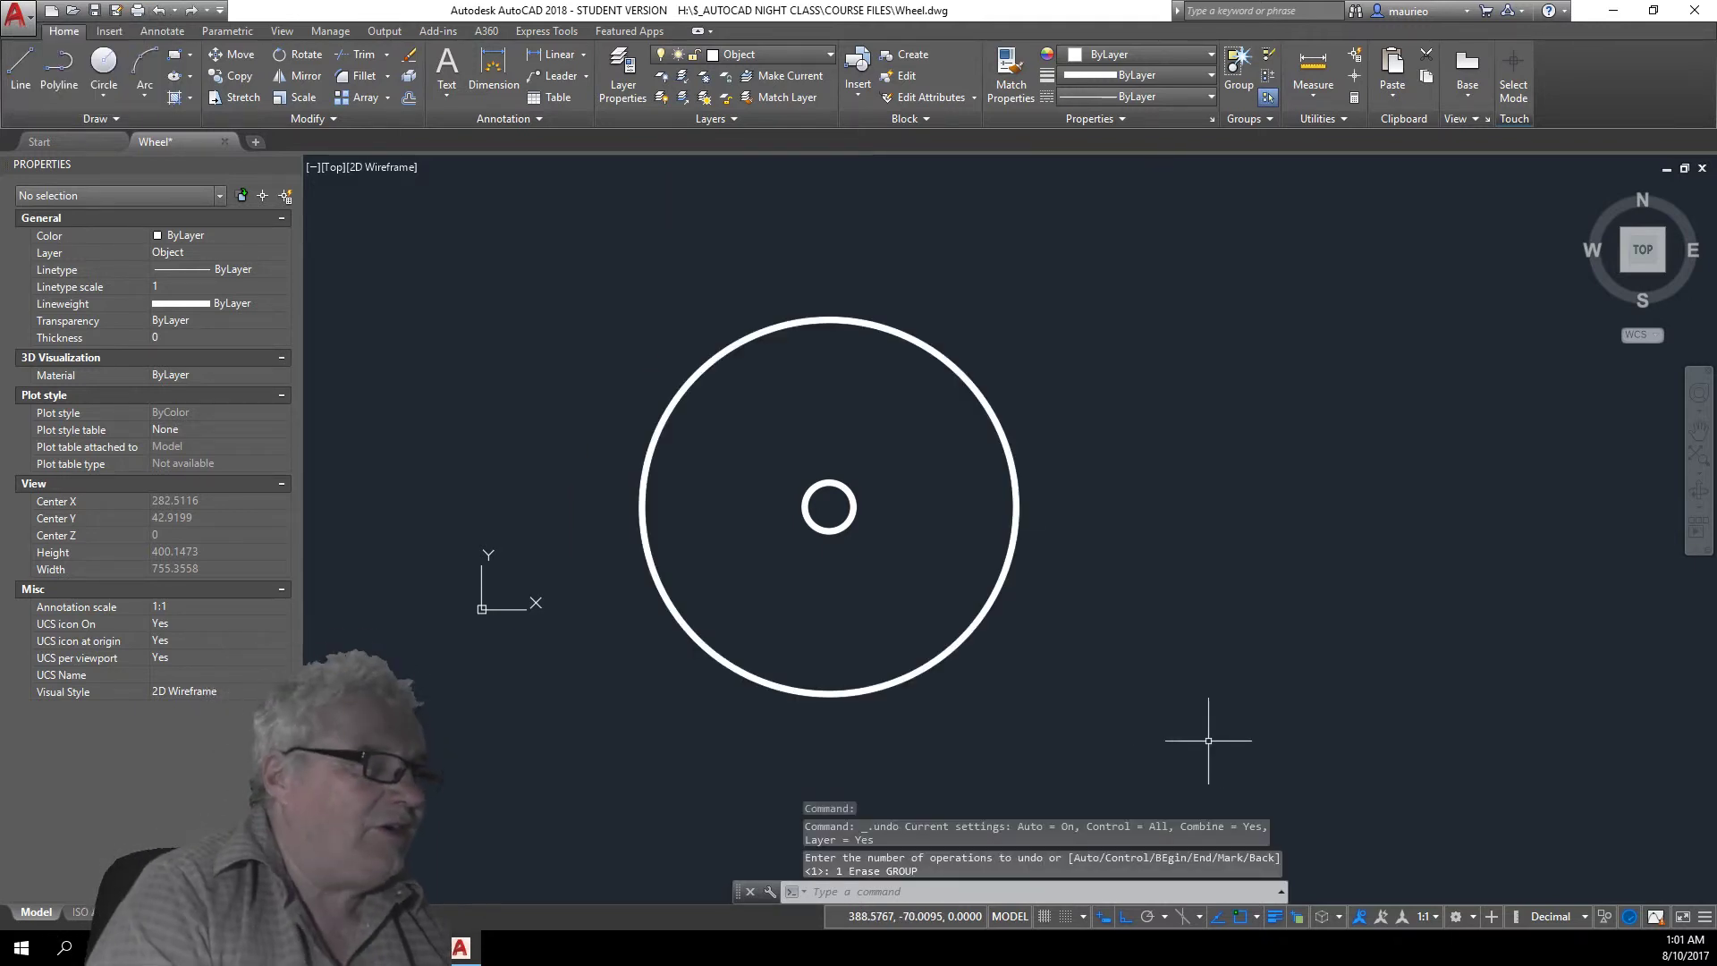
pyautogui.press('Escape')
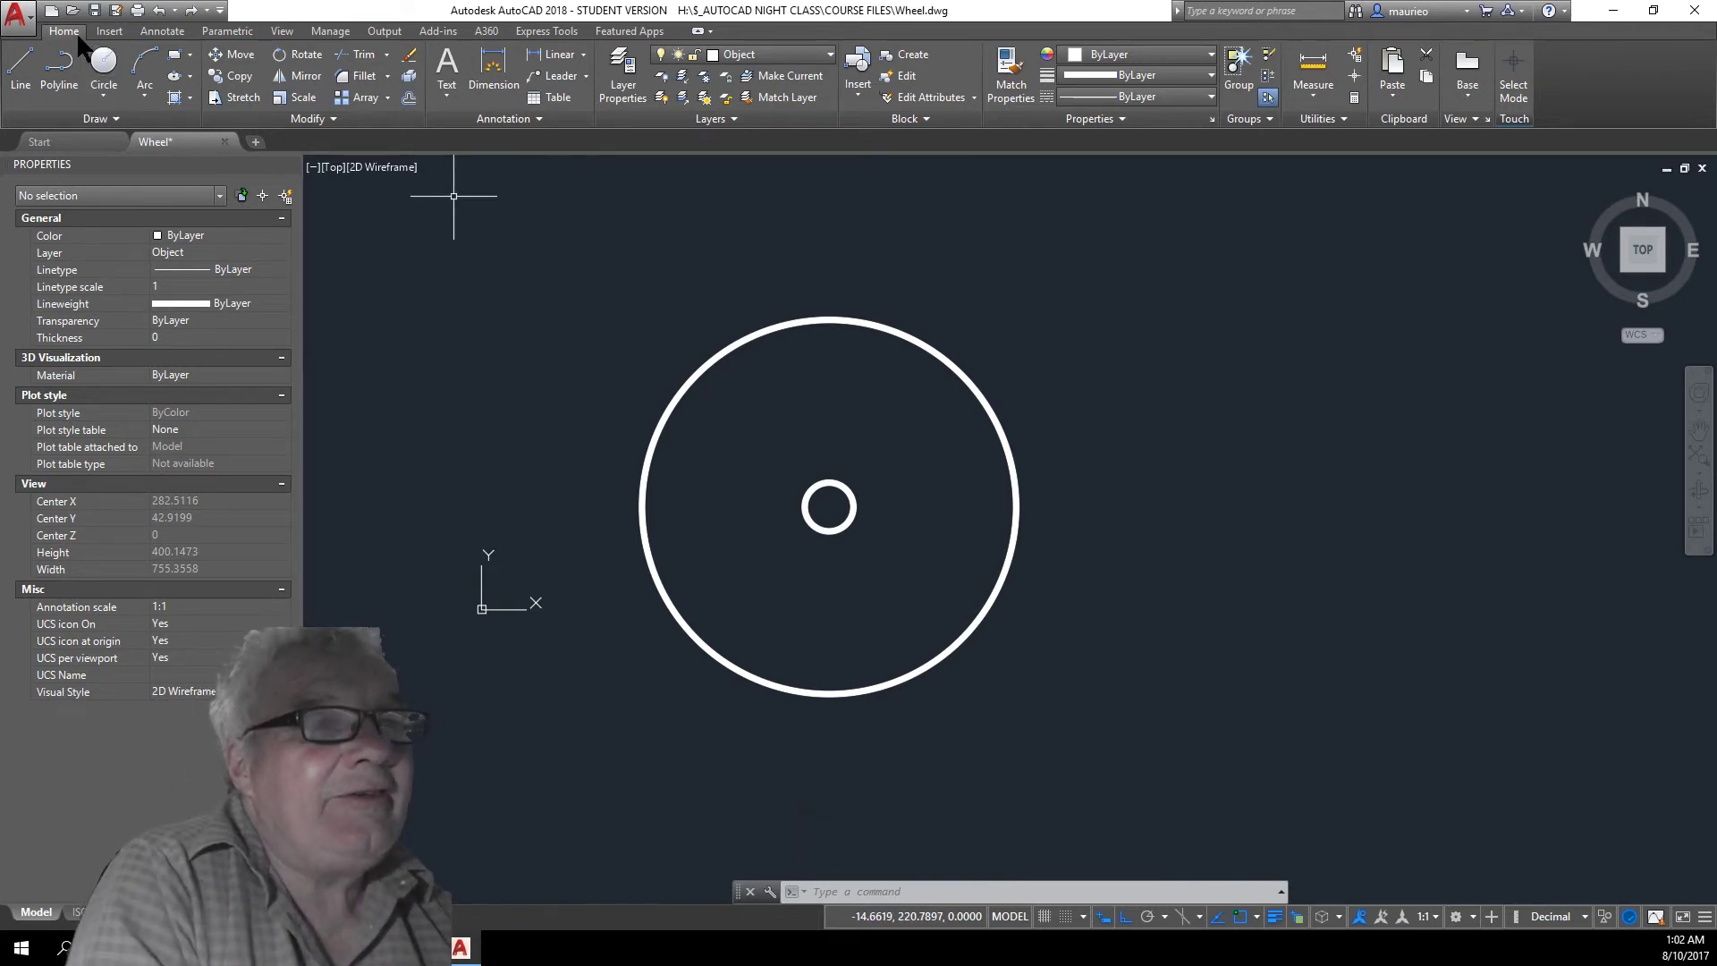
# - Save the drawing as Wheel, replacing the existing Wheel.dwg
pyautogui.click(18, 14)
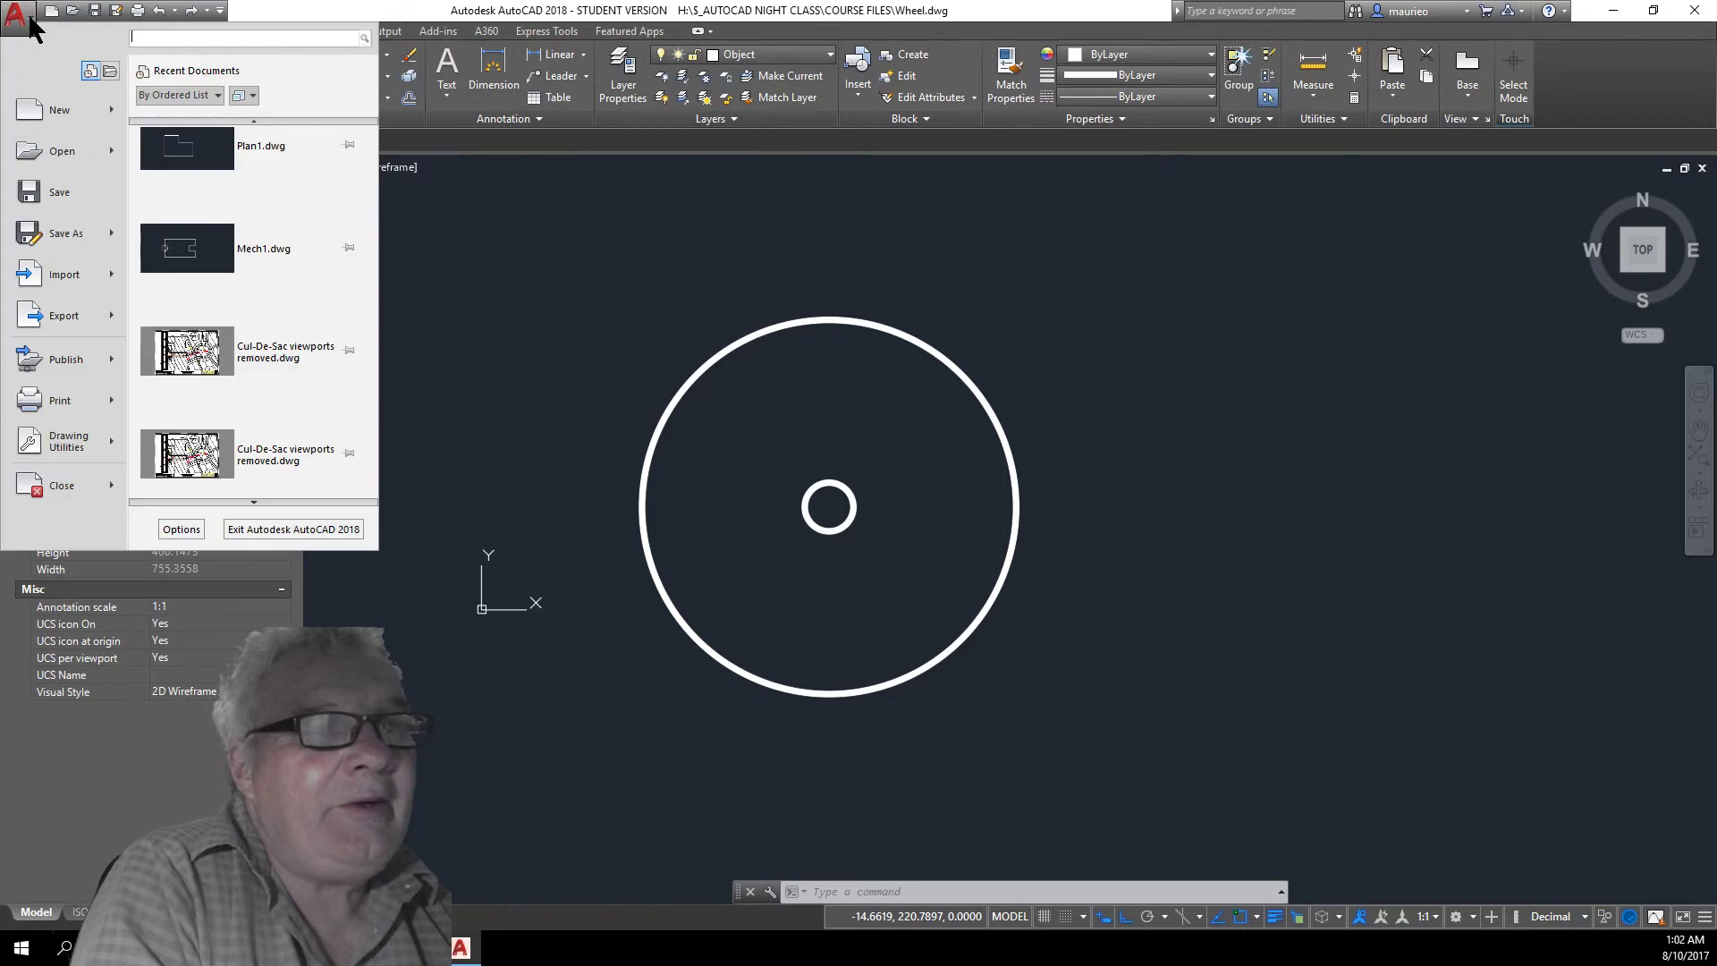
pyautogui.click(53, 235)
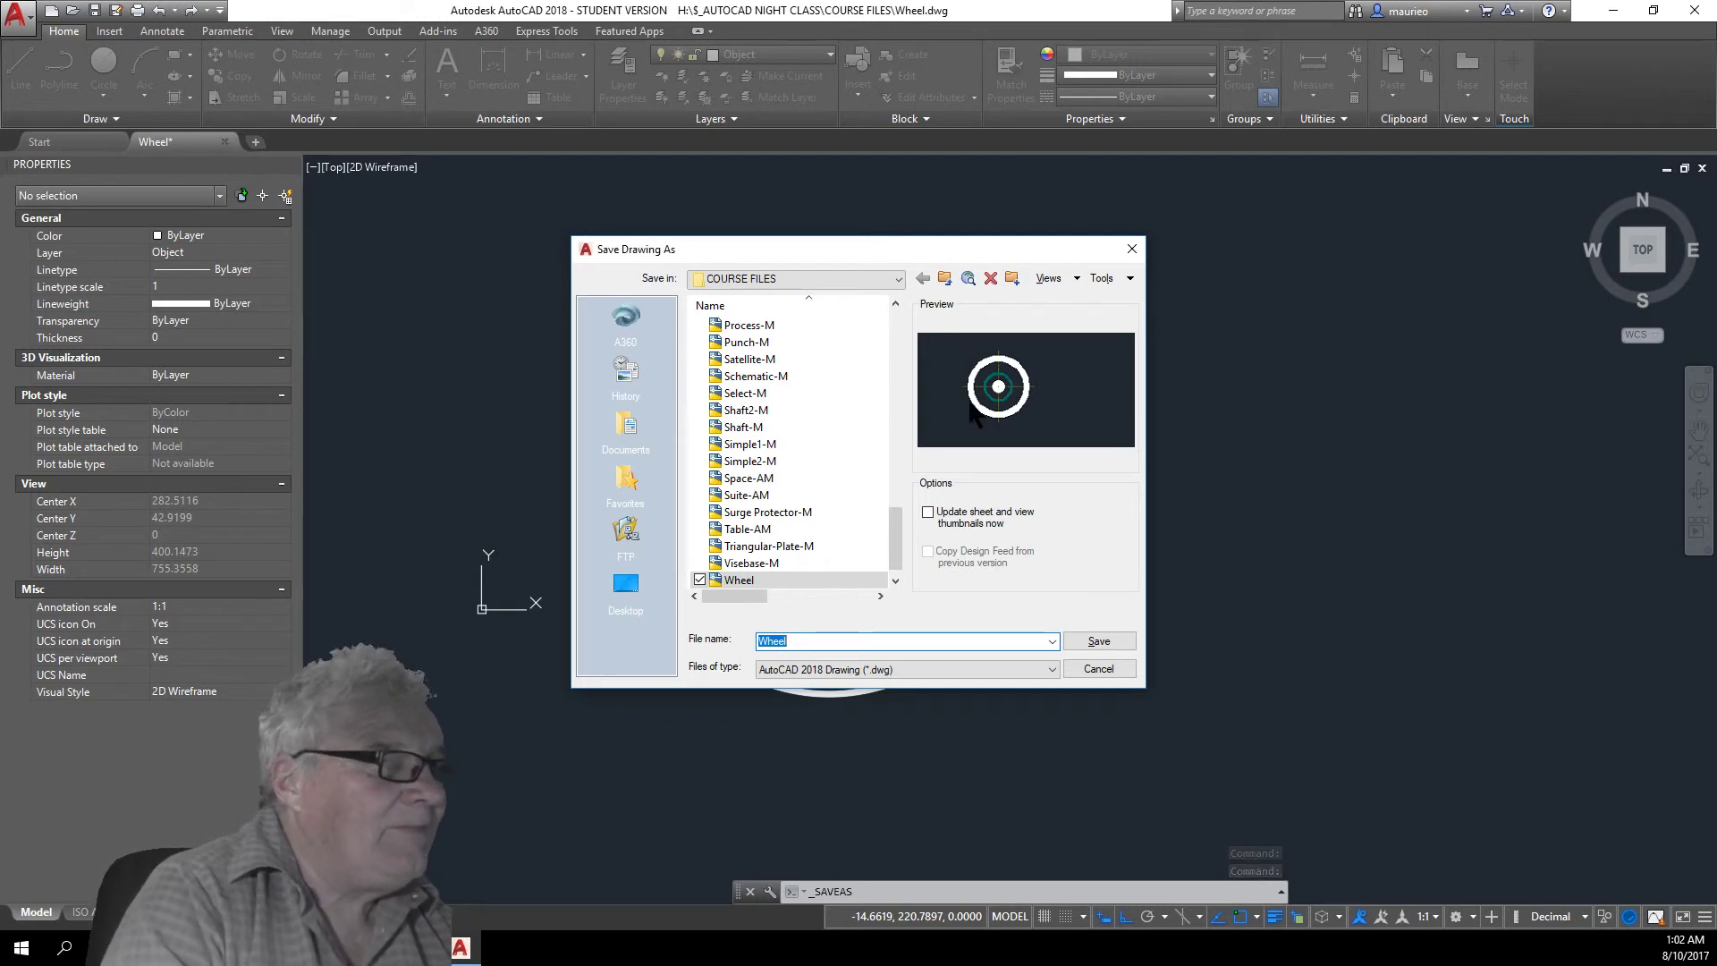
pyautogui.click(1102, 637)
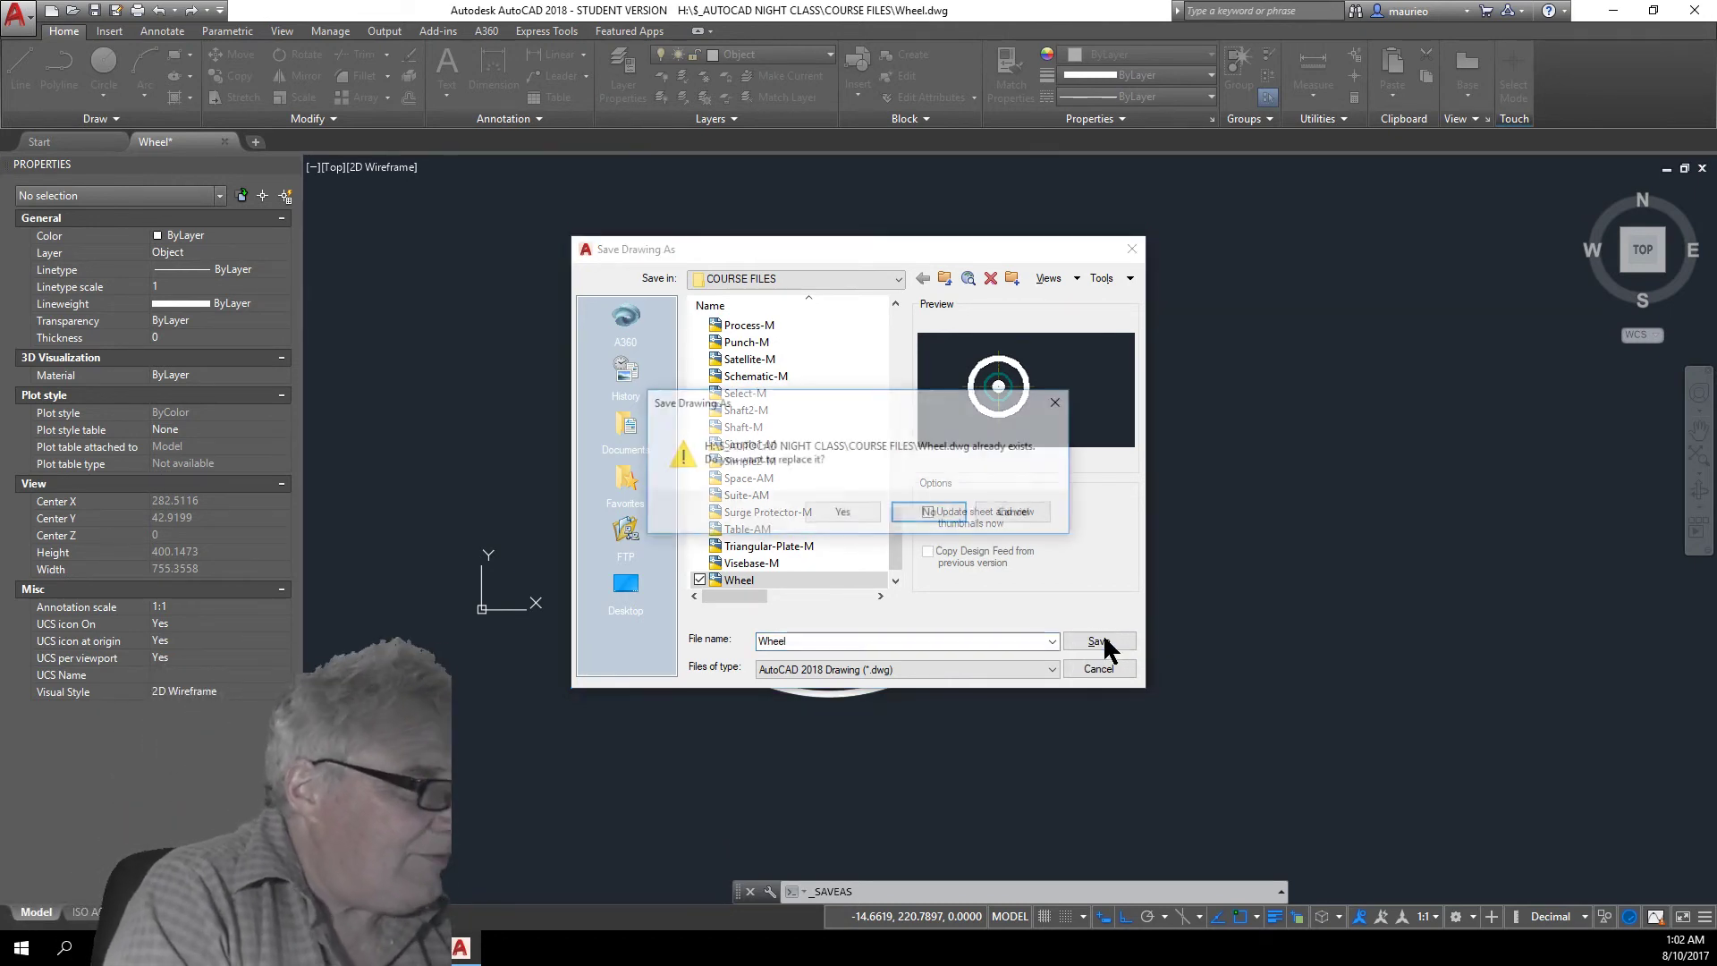
pyautogui.click(845, 509)
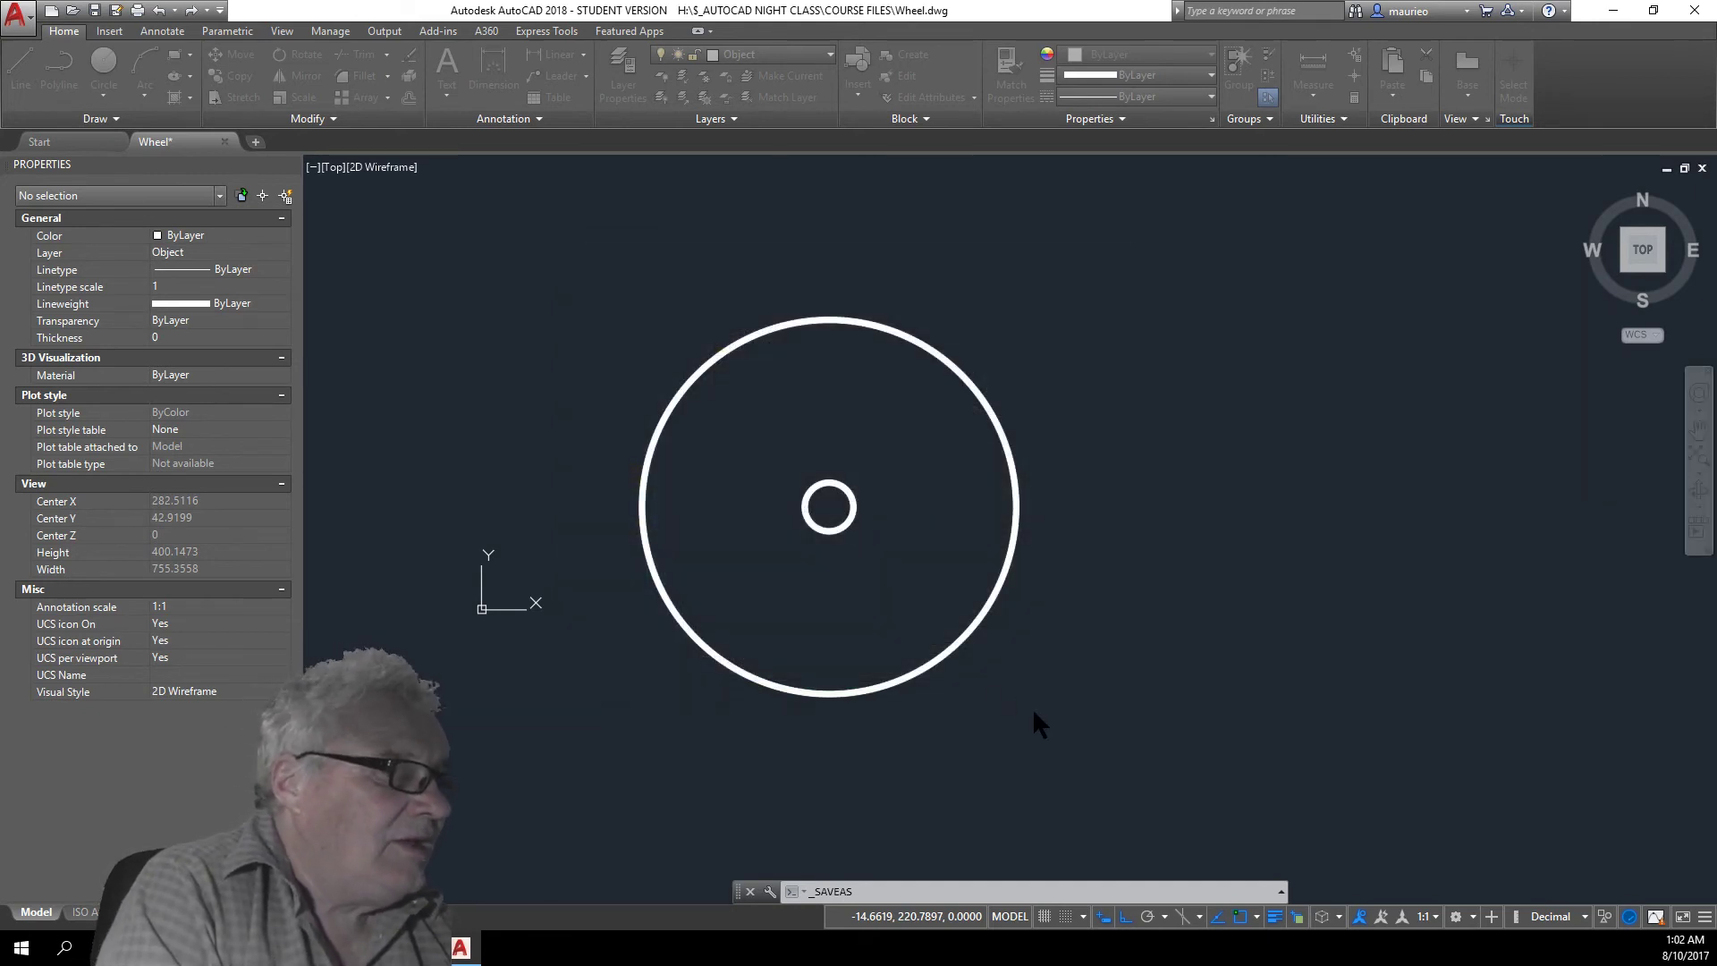